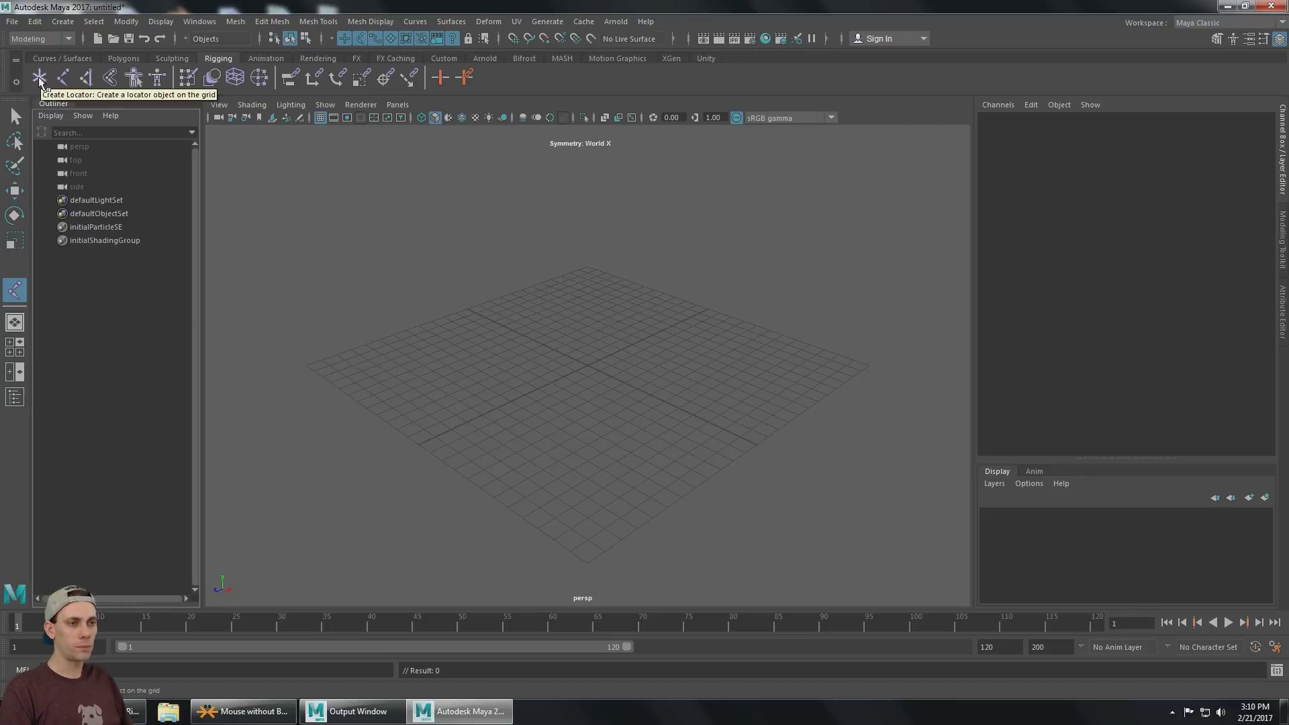
Create a locator at the grid origin and rename locator1 to root
left_click(40, 79)
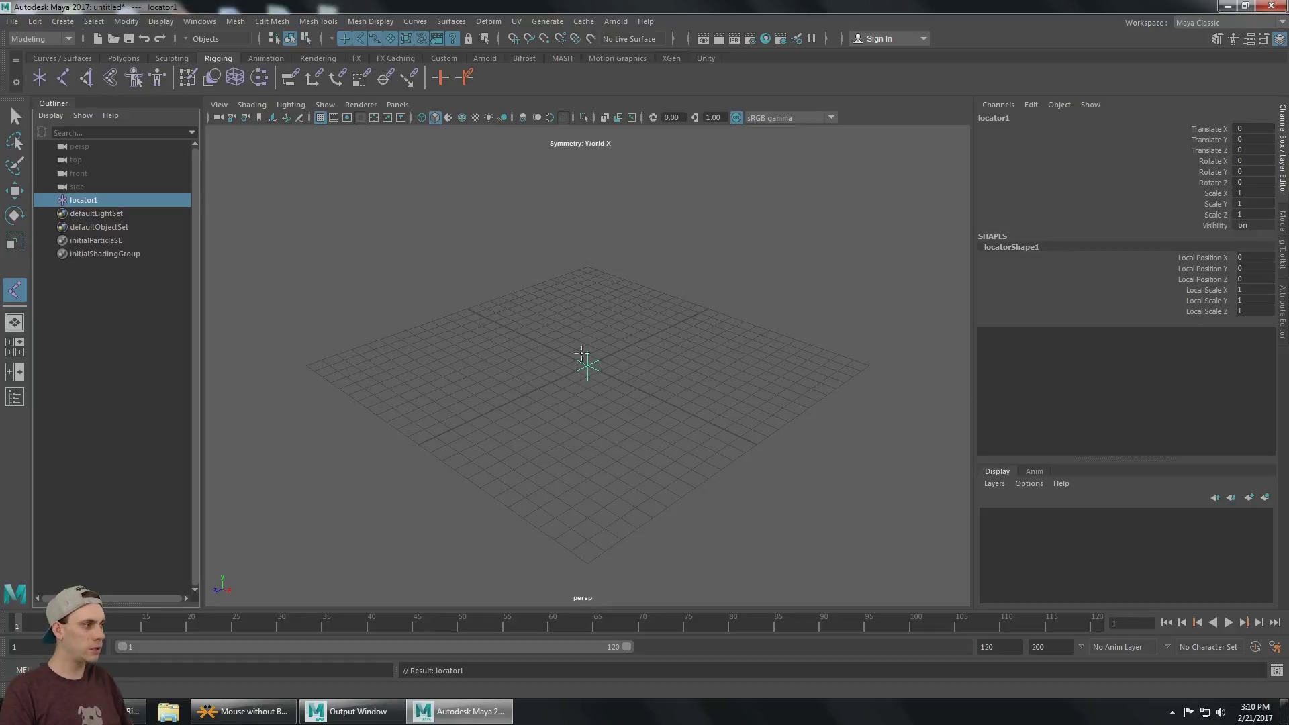
double_click(86, 201)
type("Rotoot")
key("Return")
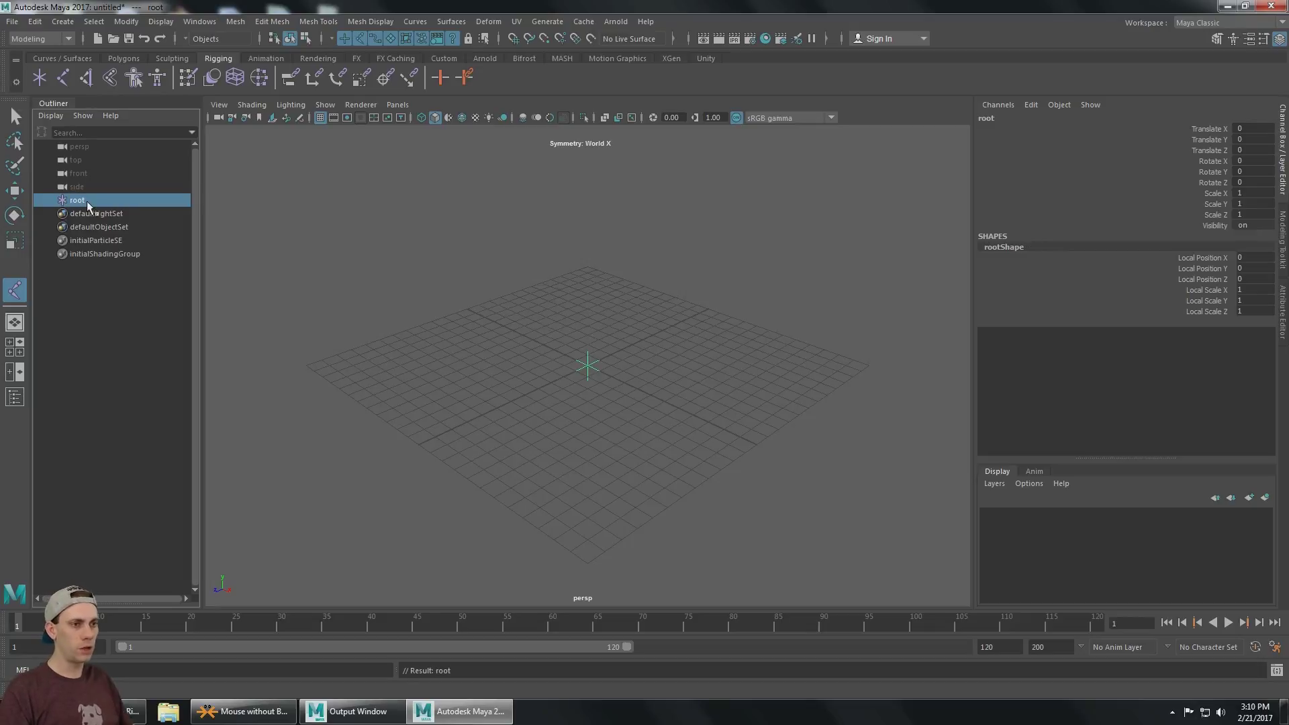
left_click(64, 80)
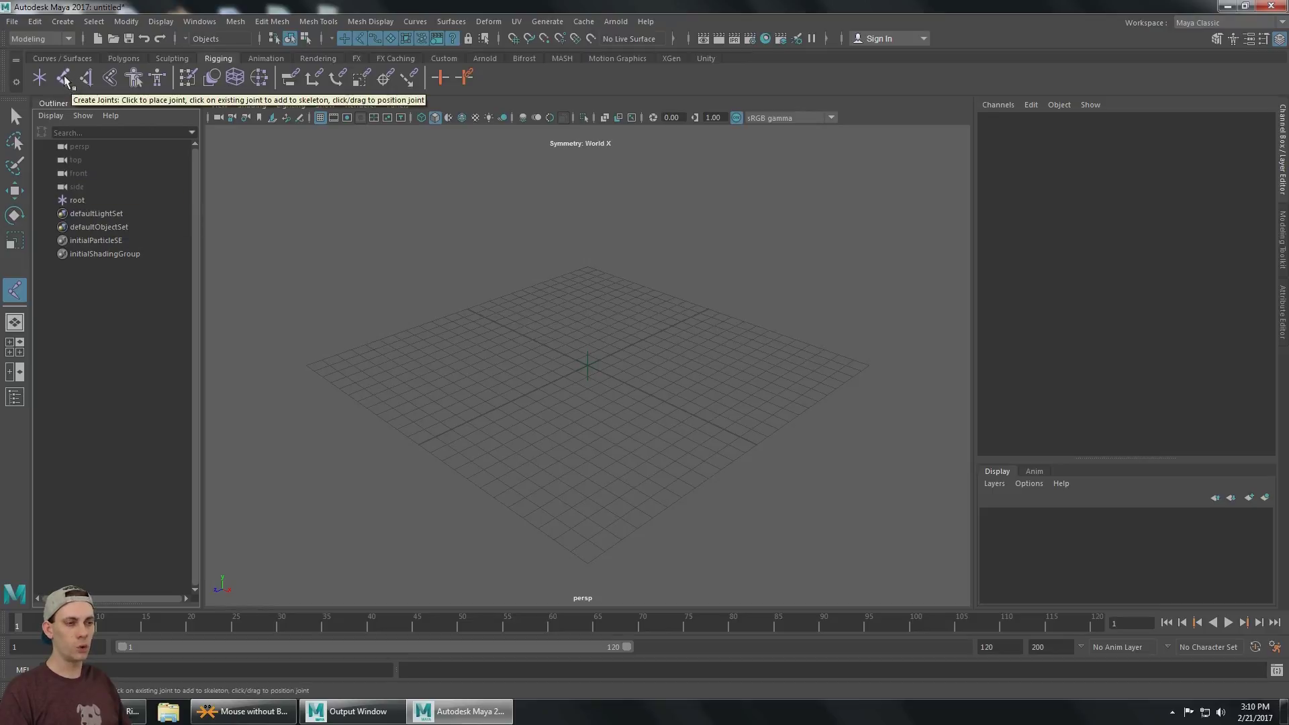
Place three joints on the grid to form a connected joint chain
left_click(80, 204)
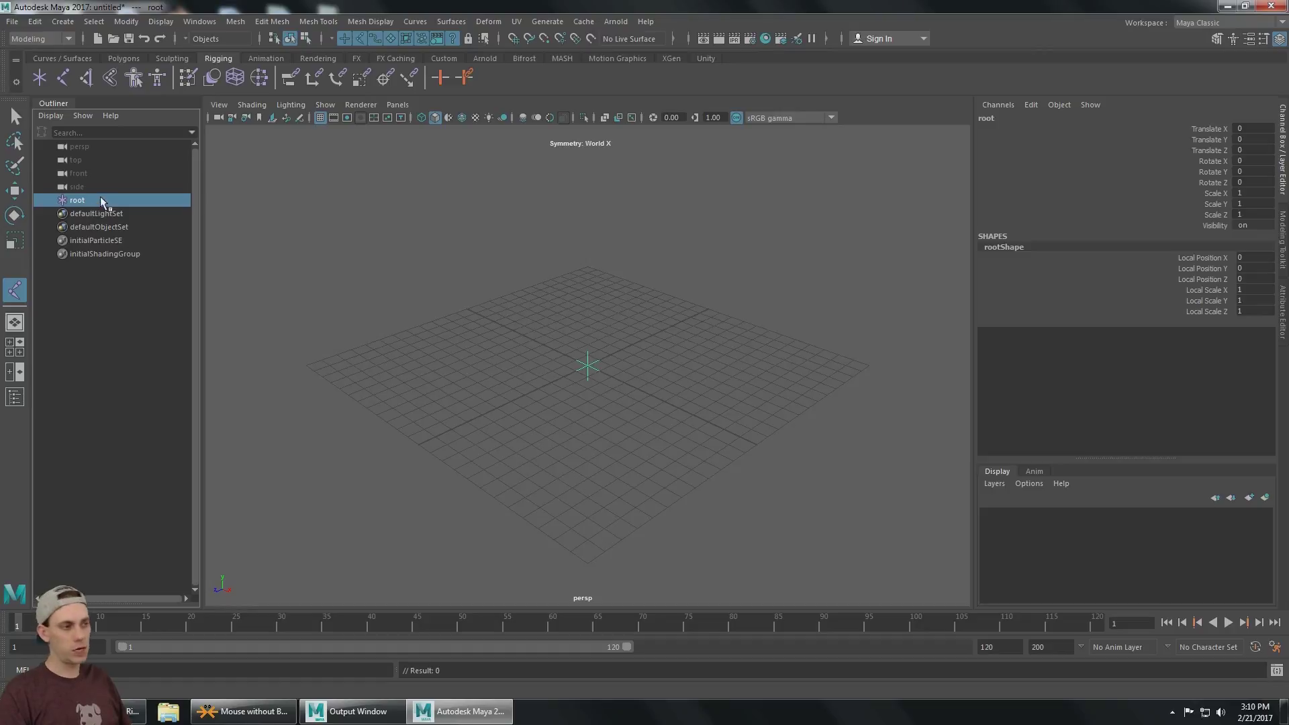
left_click(593, 314)
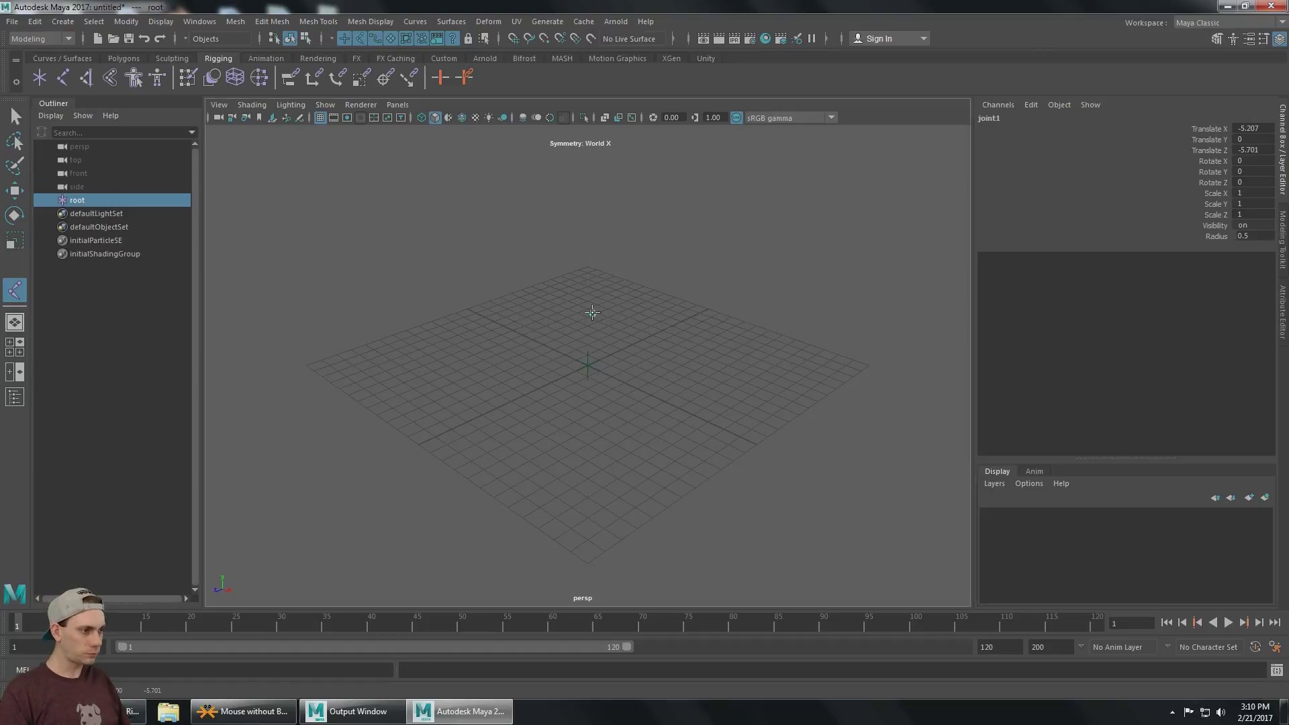
left_click(713, 360)
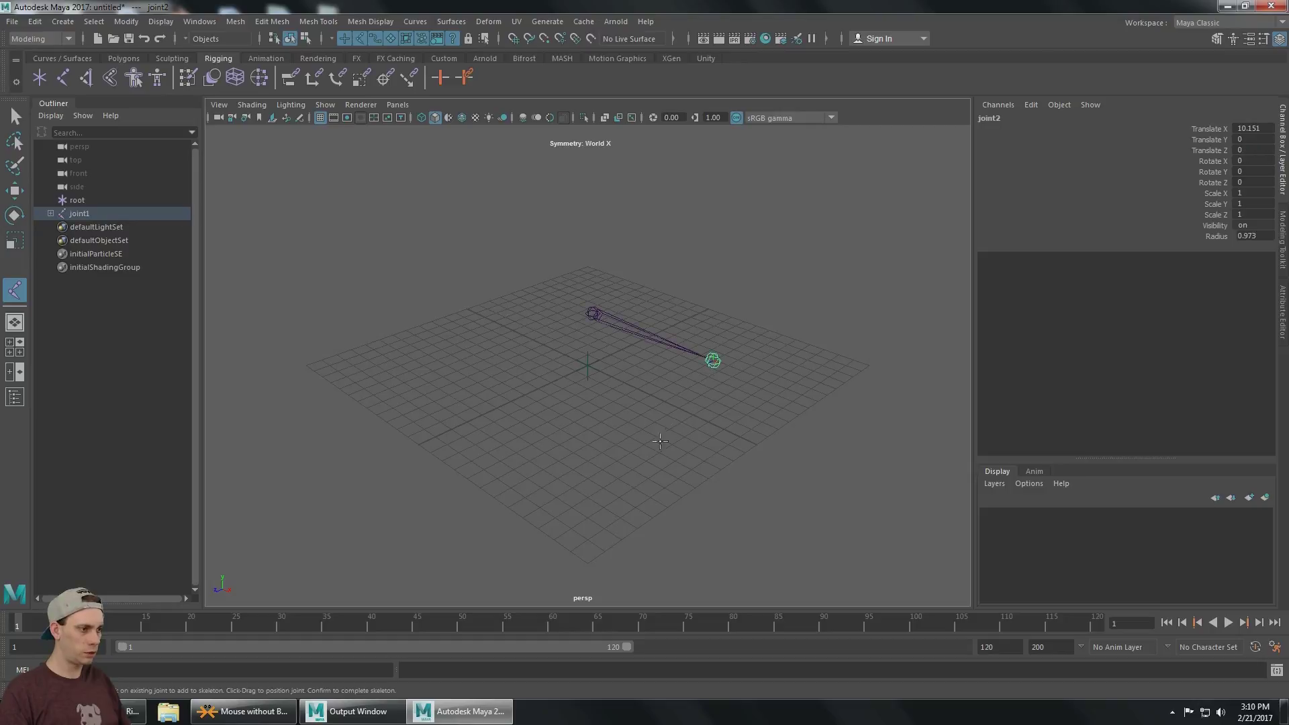
left_click(633, 456)
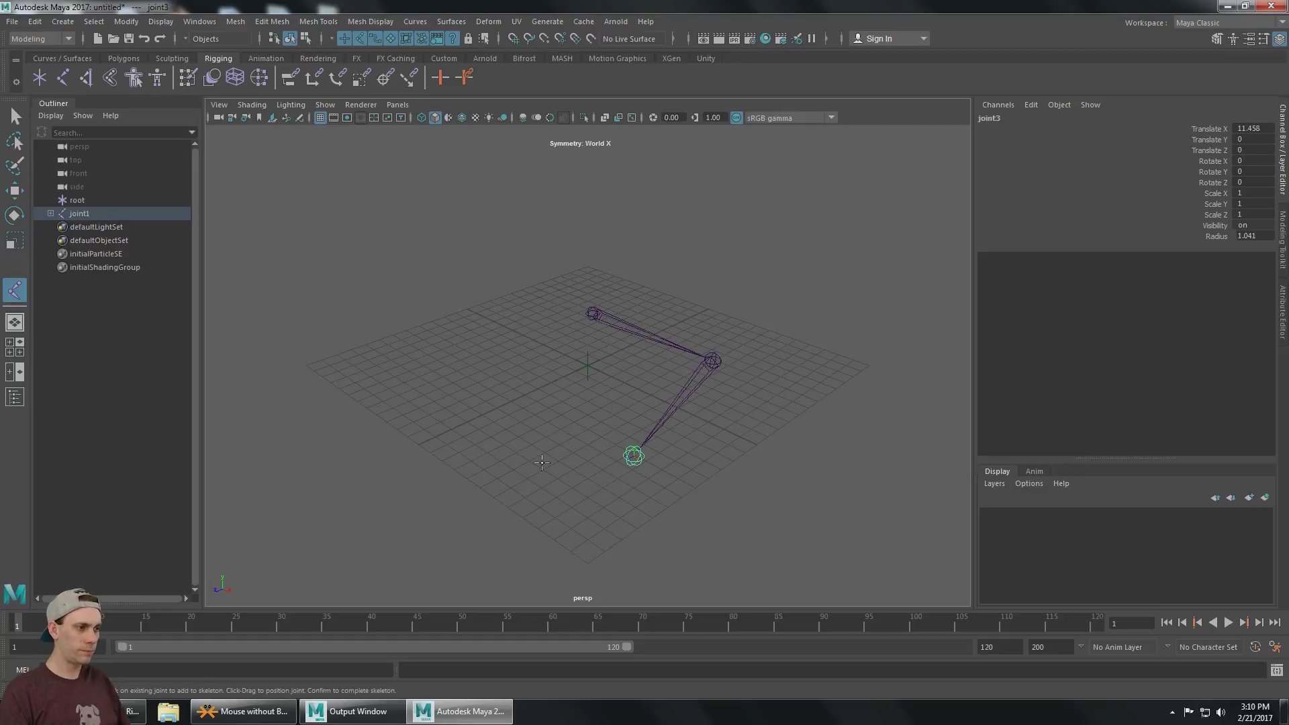
Expand joint1 and joint2 in the Outliner and select joint1
left_click(51, 214)
left_click(59, 227)
left_click(99, 225)
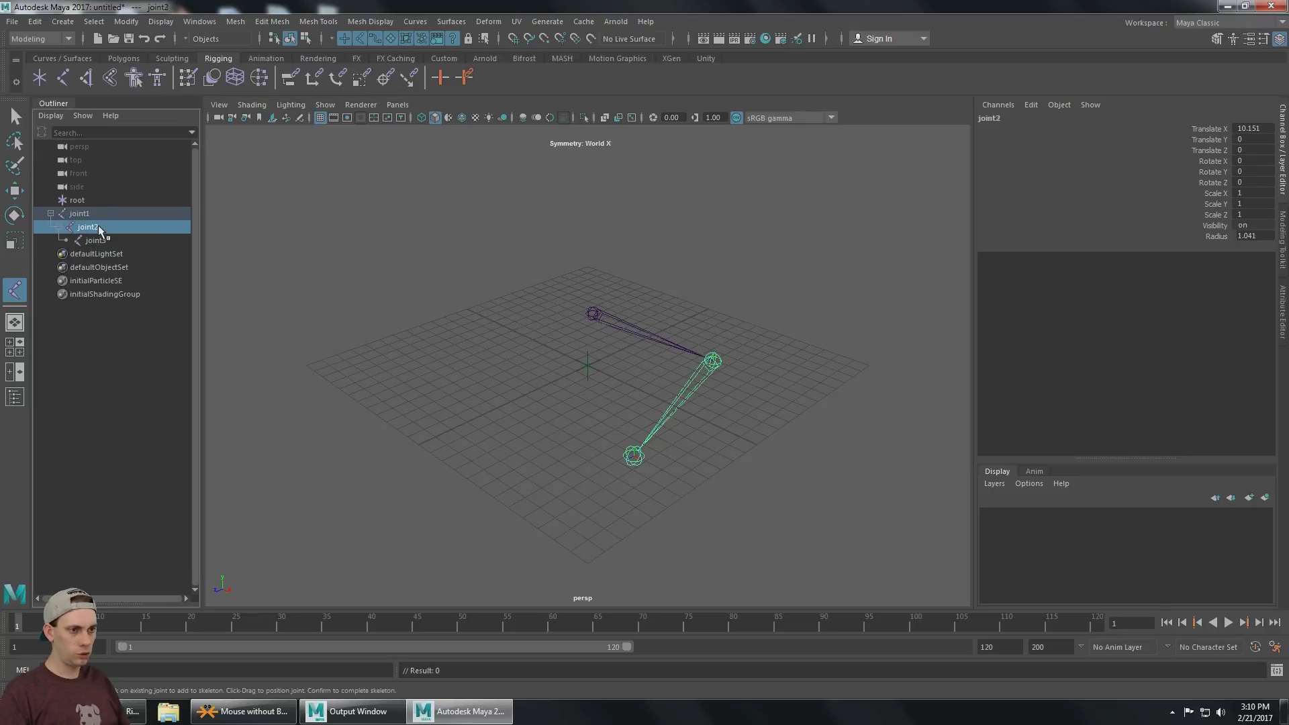
left_click(99, 214)
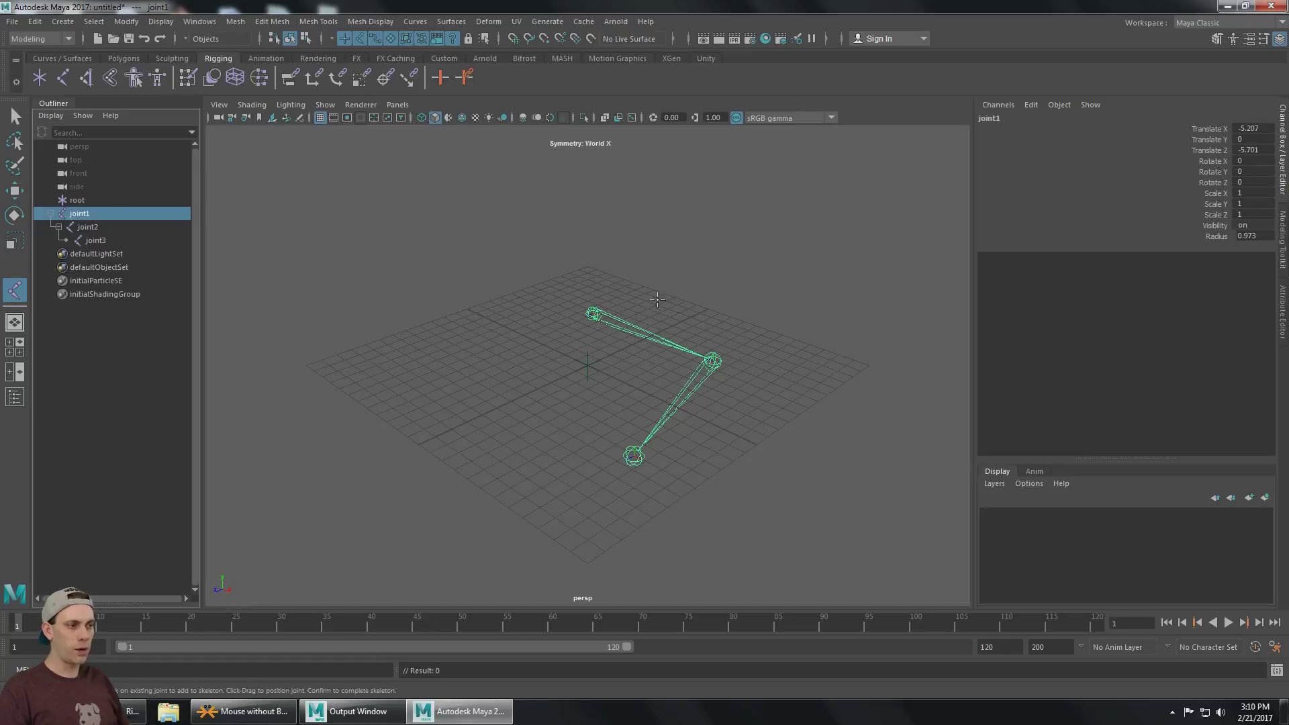
key("w")
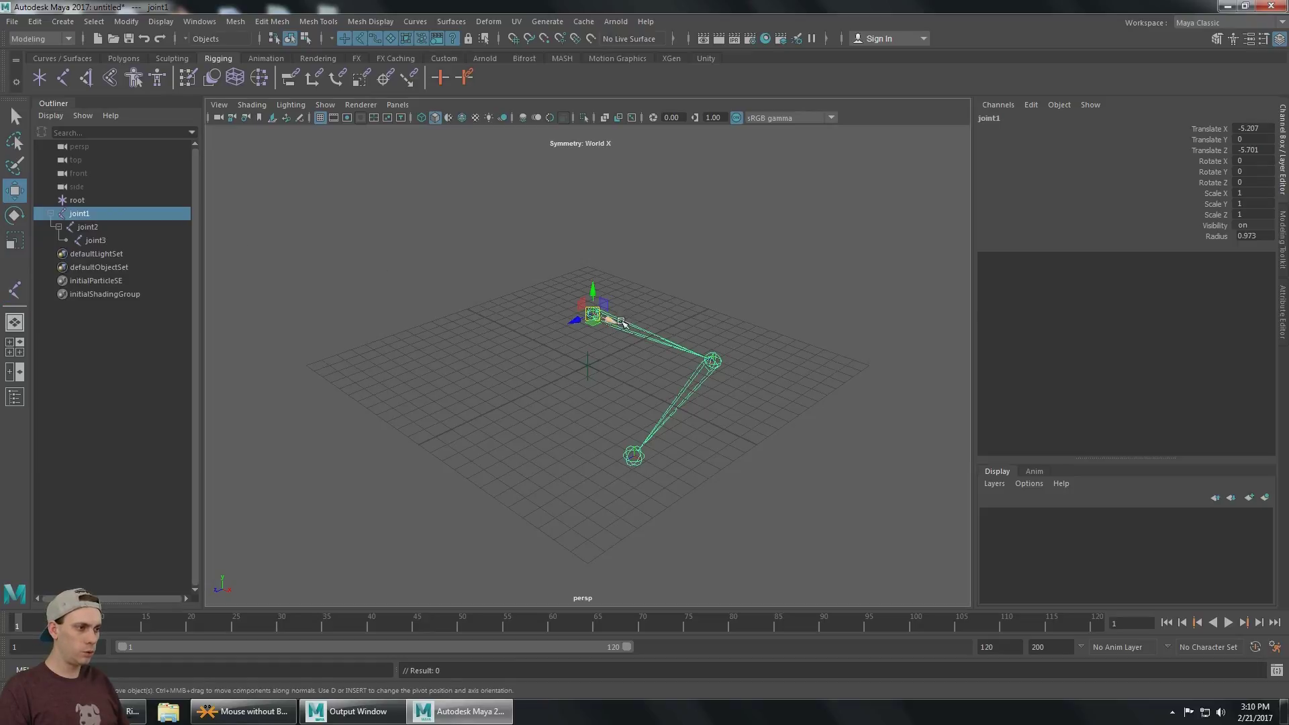
key("e")
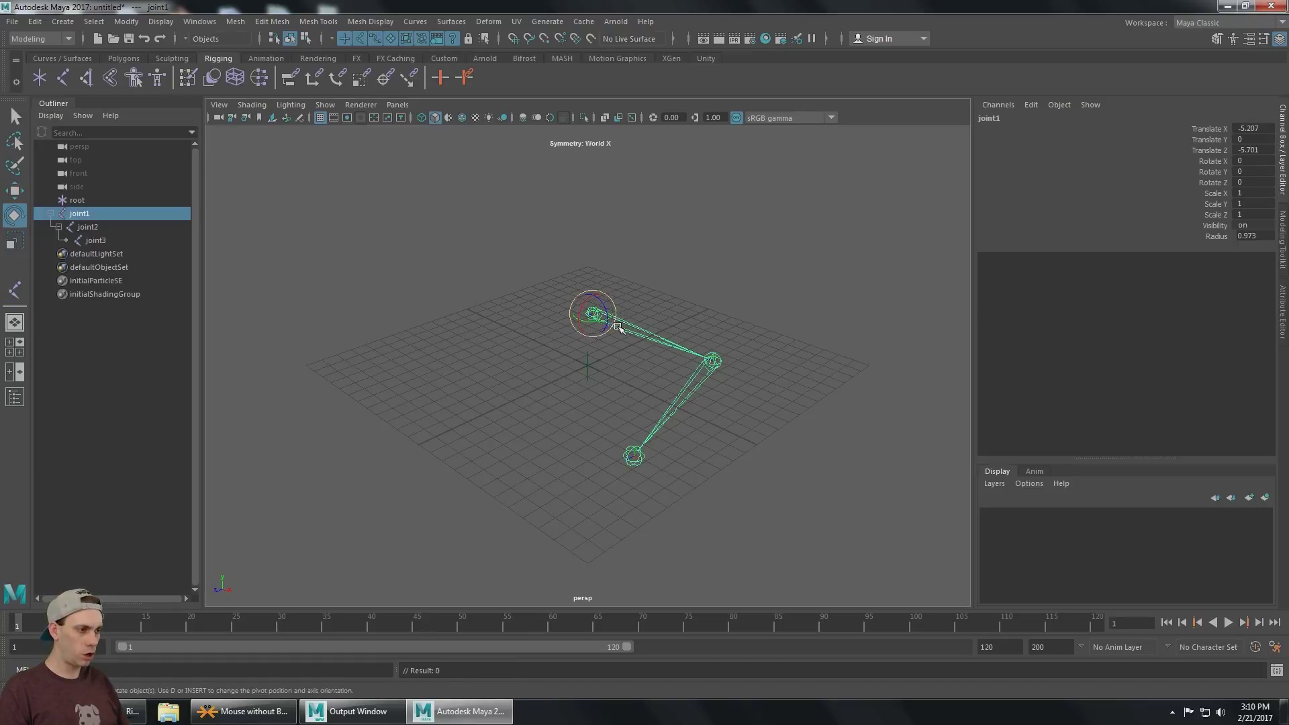
key("r")
key("e")
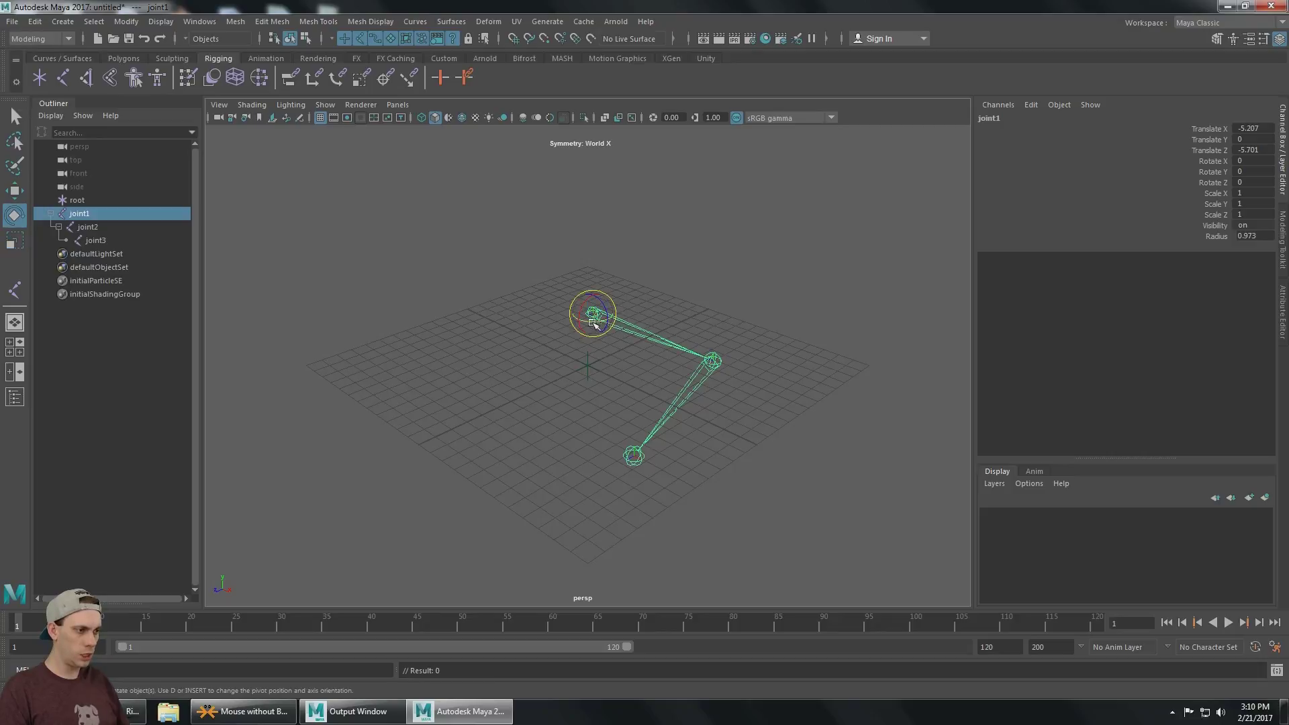
mouse_move(593, 321)
left_mouse_down()
mouse_move(608, 322)
mouse_move(594, 317)
left_mouse_up()
key("ctrl+z")
key("w")
key("ctrl+z")
key("ctrl+z")
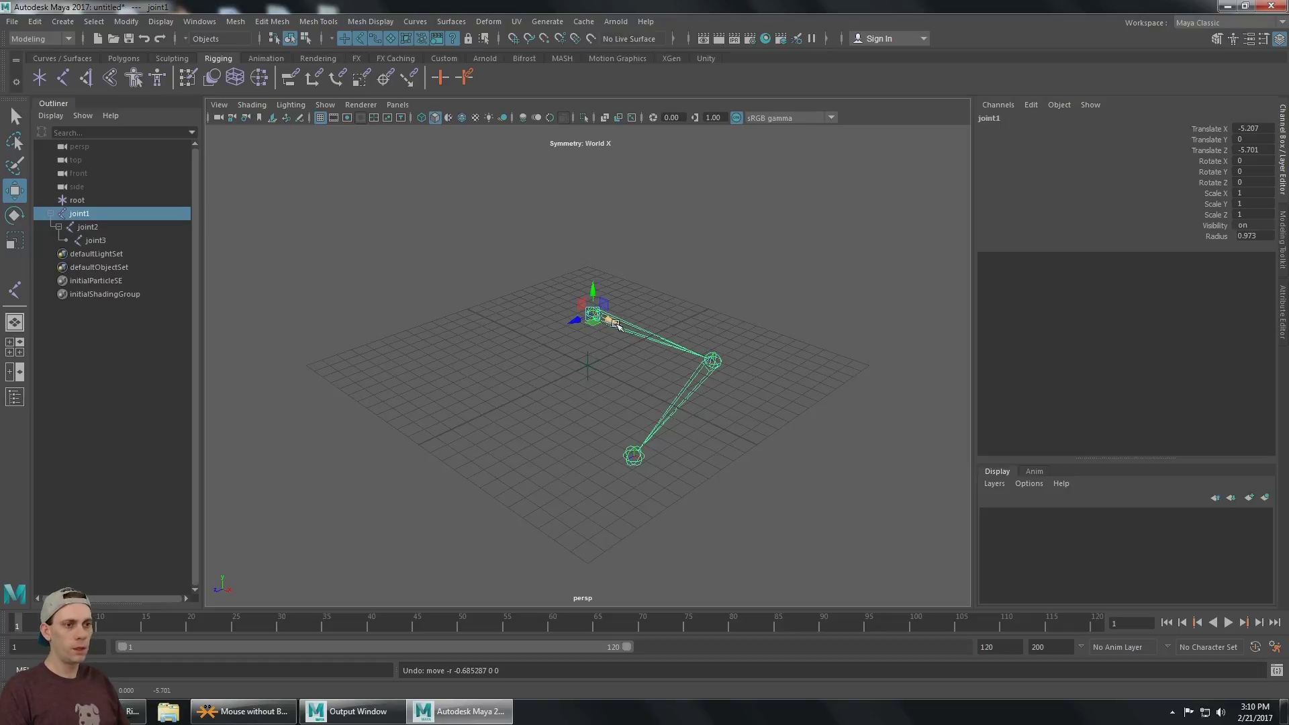
left_click(99, 239)
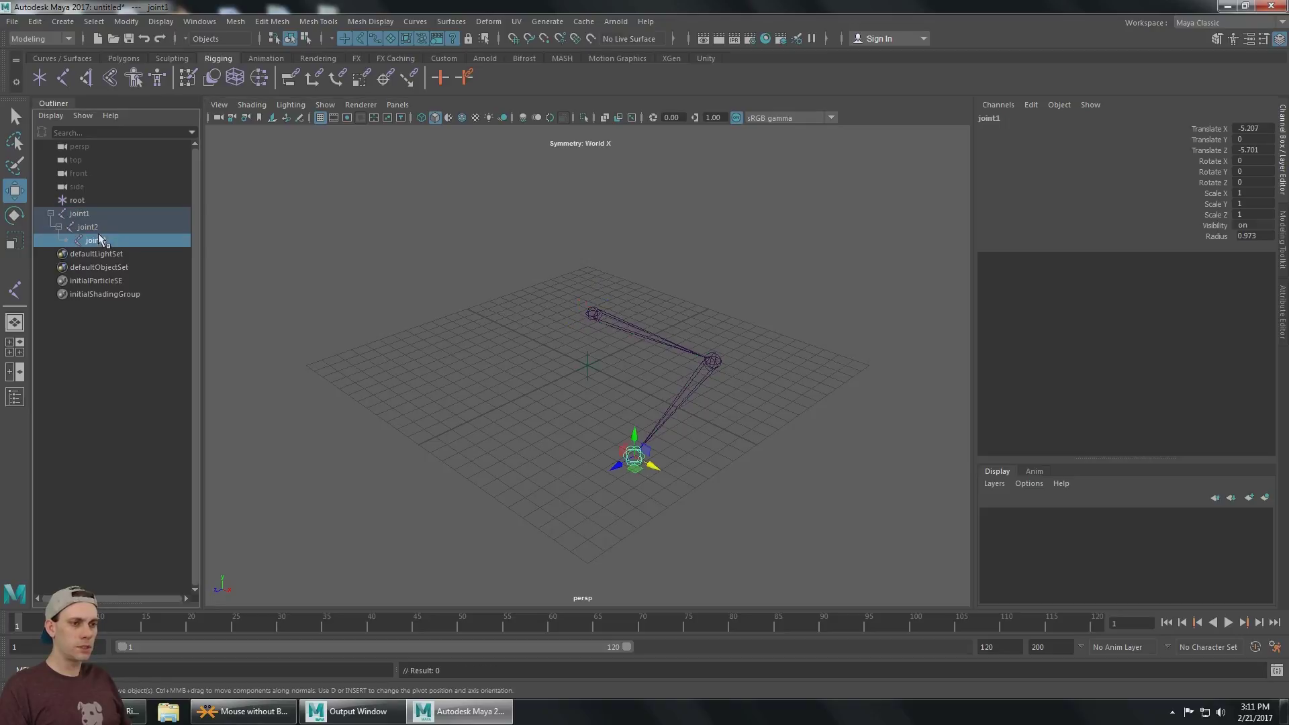
left_click(94, 228)
left_click(92, 217)
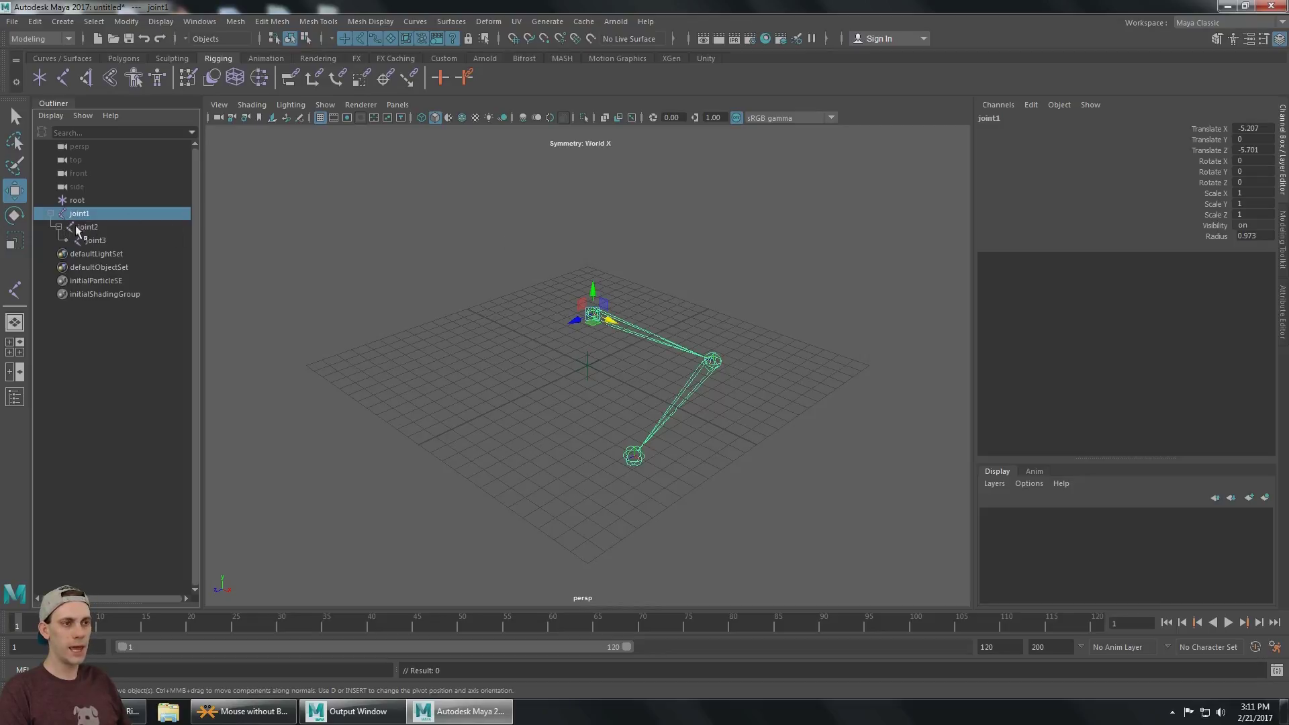
Switch to Chrome showing the Pluralsight 'Introduction to Rigging in Maya 2017' course page
left_click(84, 24)
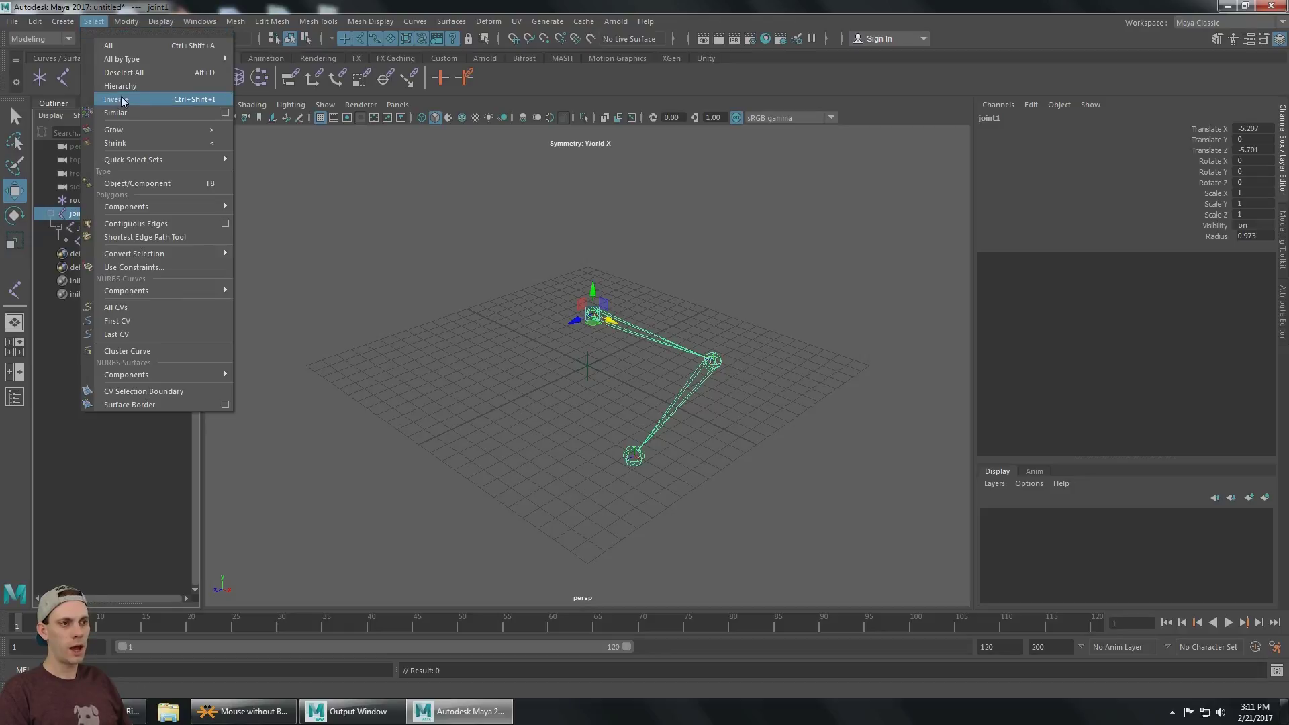
left_click(201, 125)
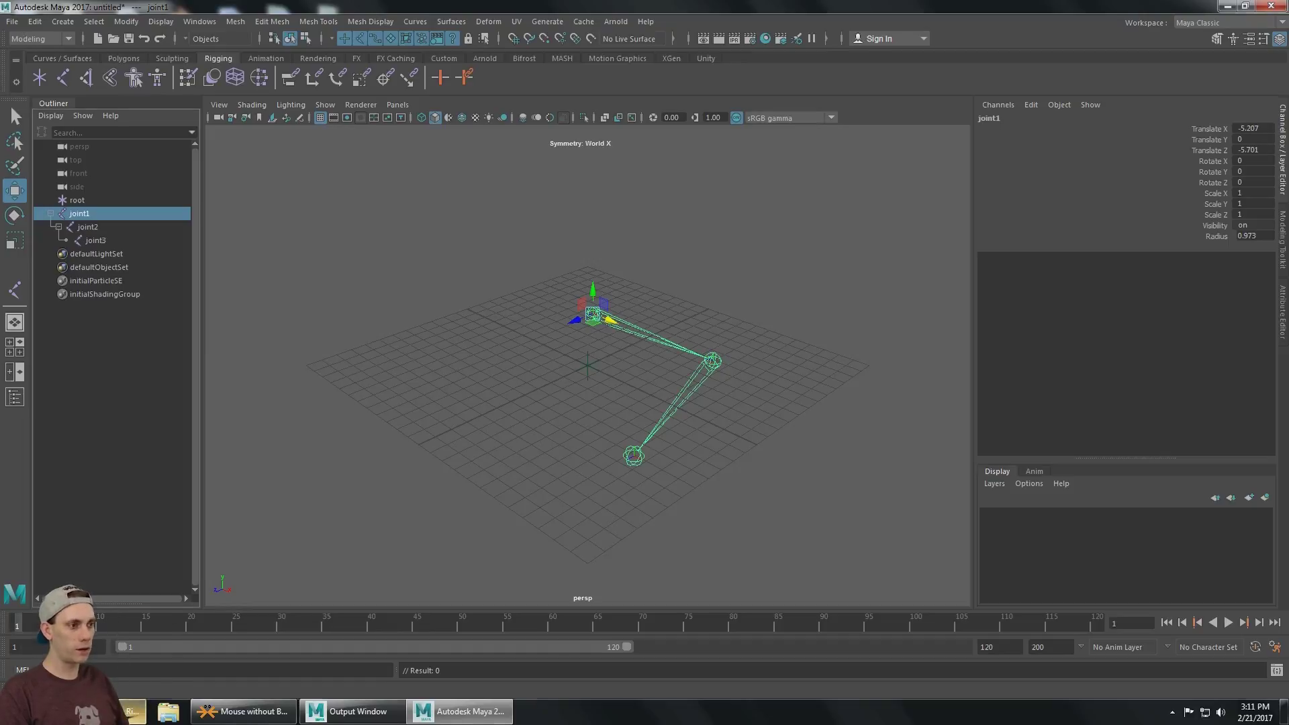
left_click(135, 712)
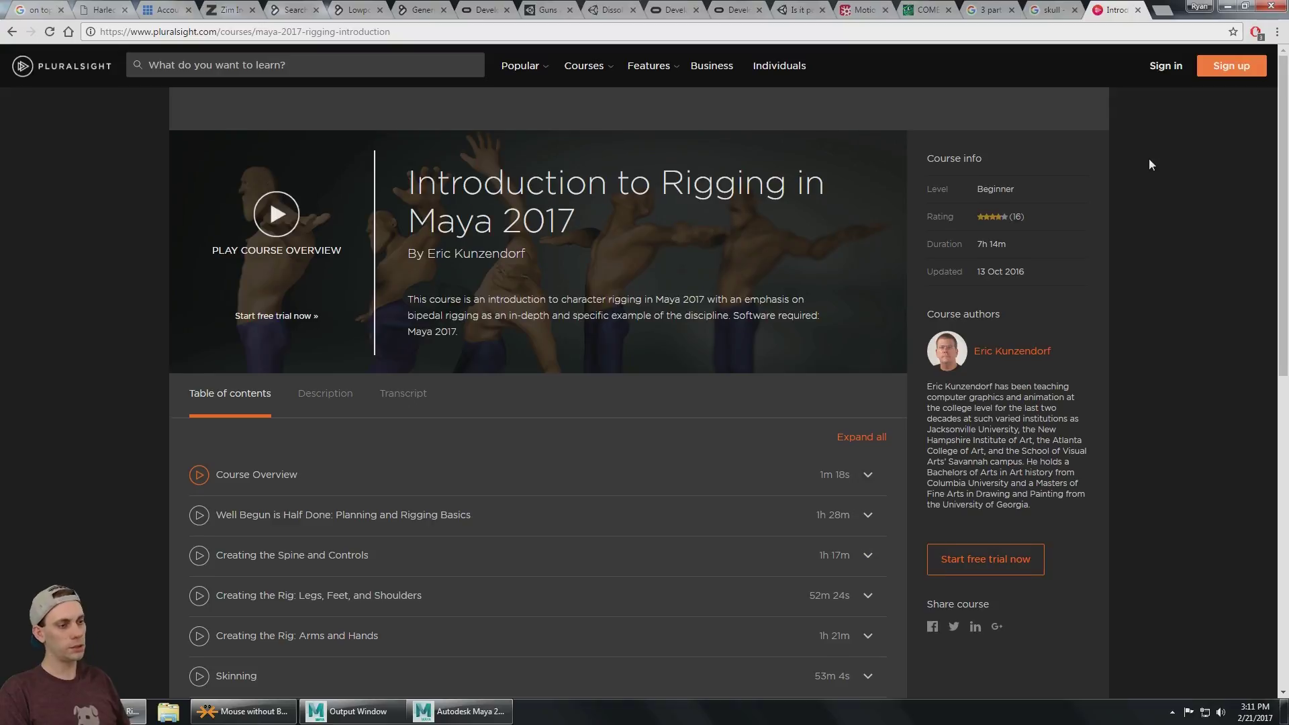
Scroll down the course page, then minimize Chrome to get back to Maya
scroll(1150, 160, "down", 1)
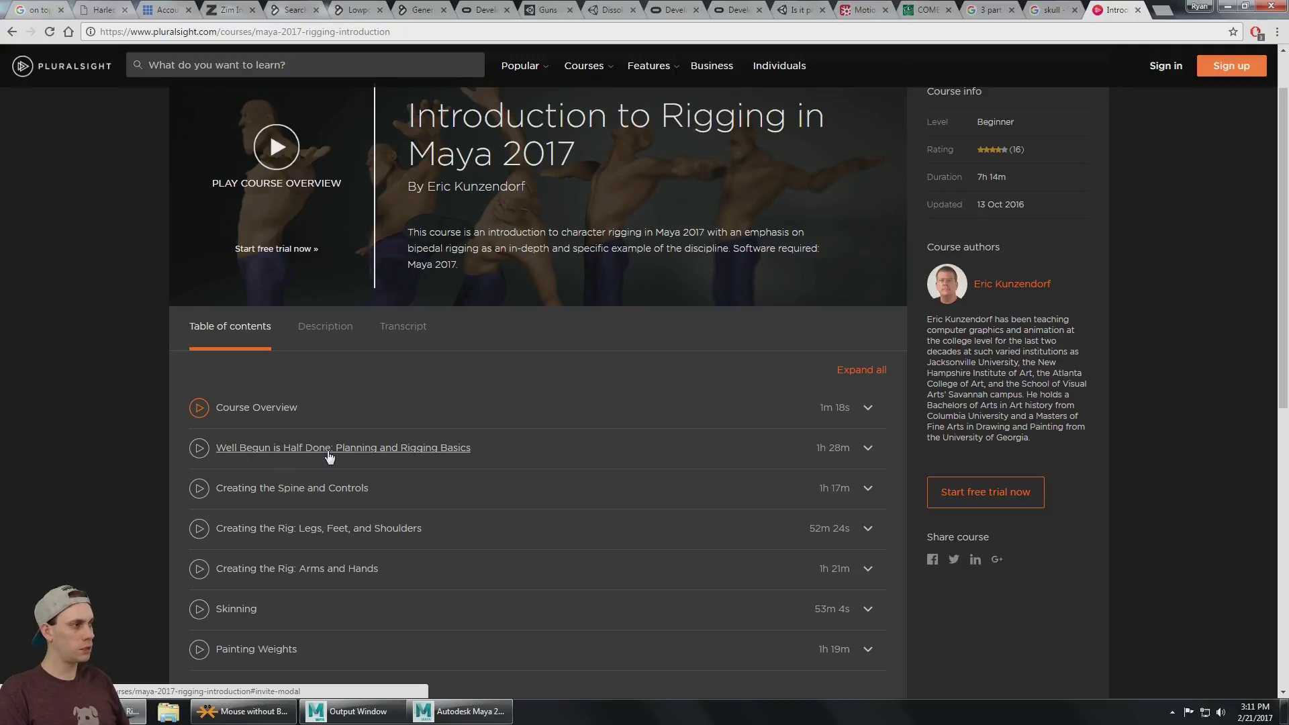
left_click(1228, 6)
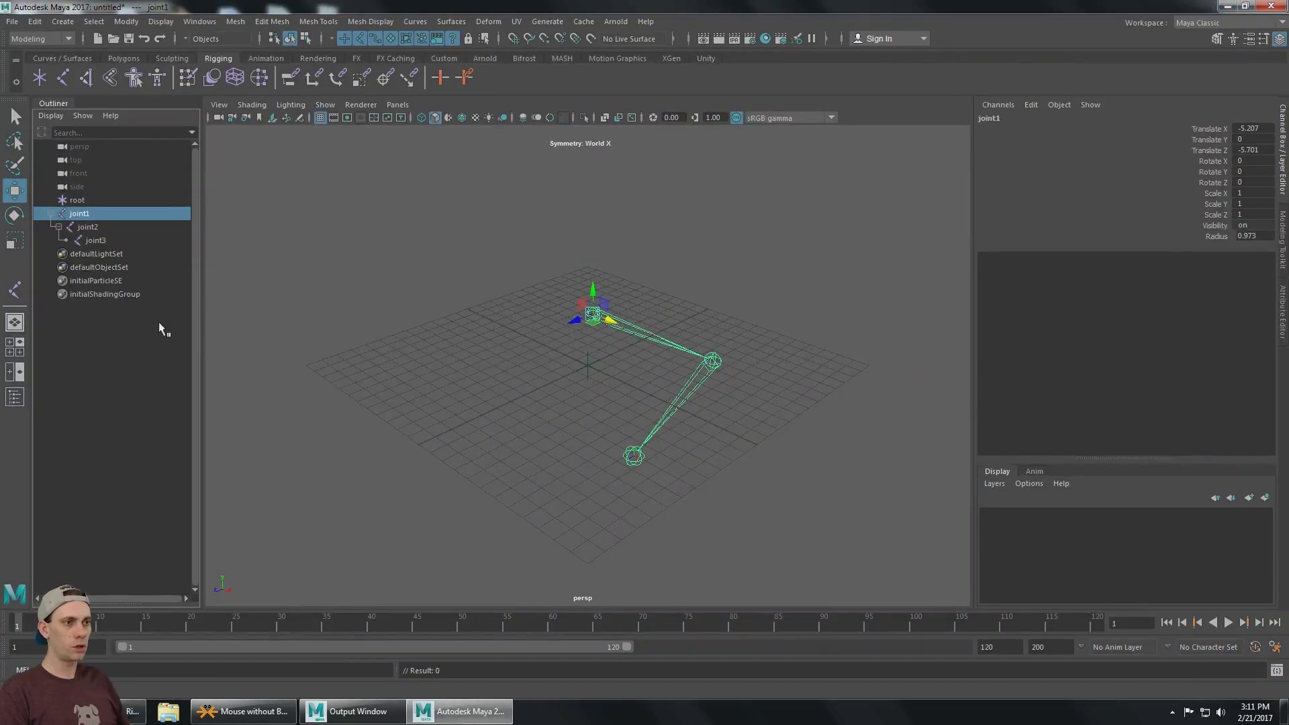
Select joint1's hierarchy and open an enlarged Script Editor moved clear of the Outliner
left_click(93, 21)
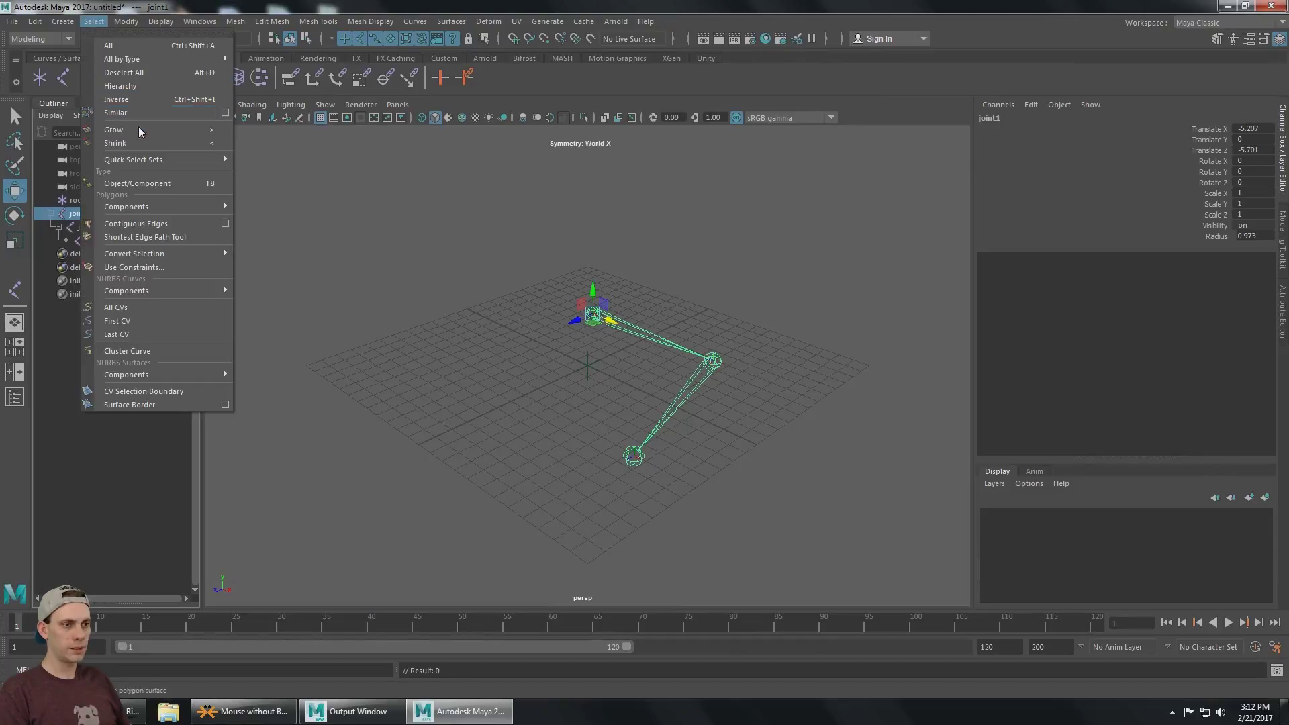
left_click(136, 87)
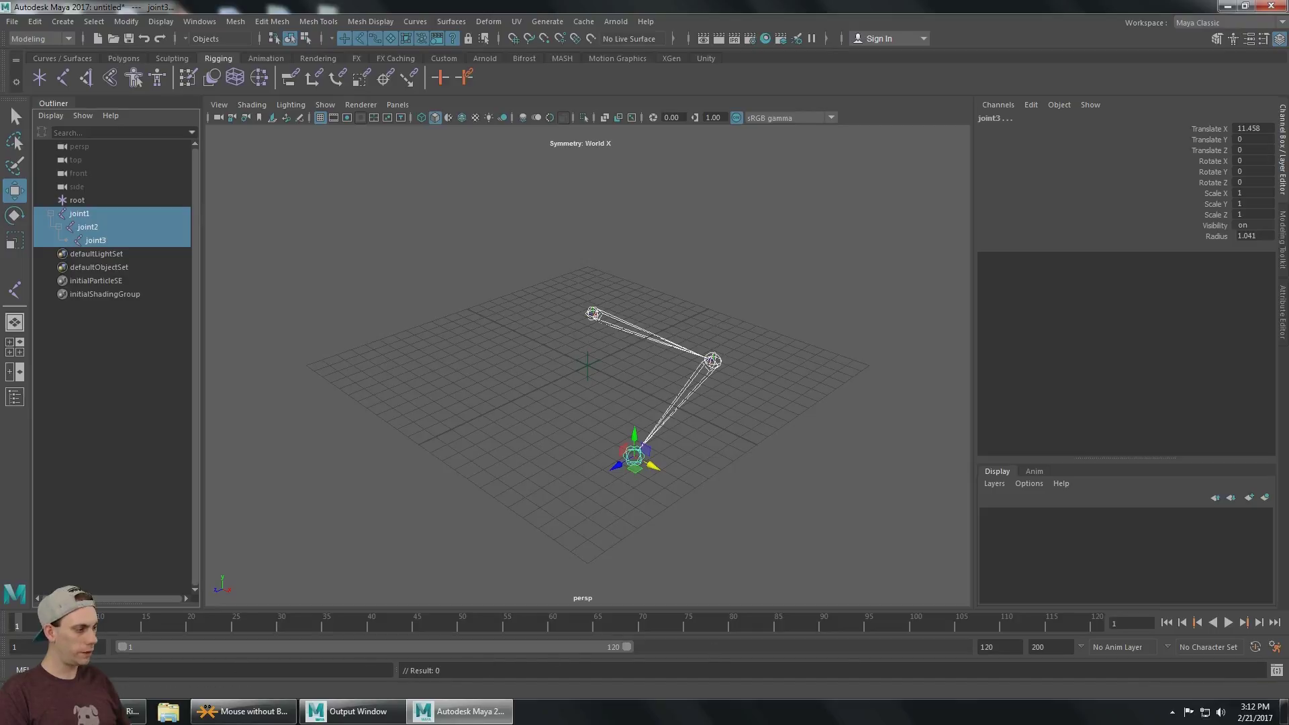
left_click(1277, 670)
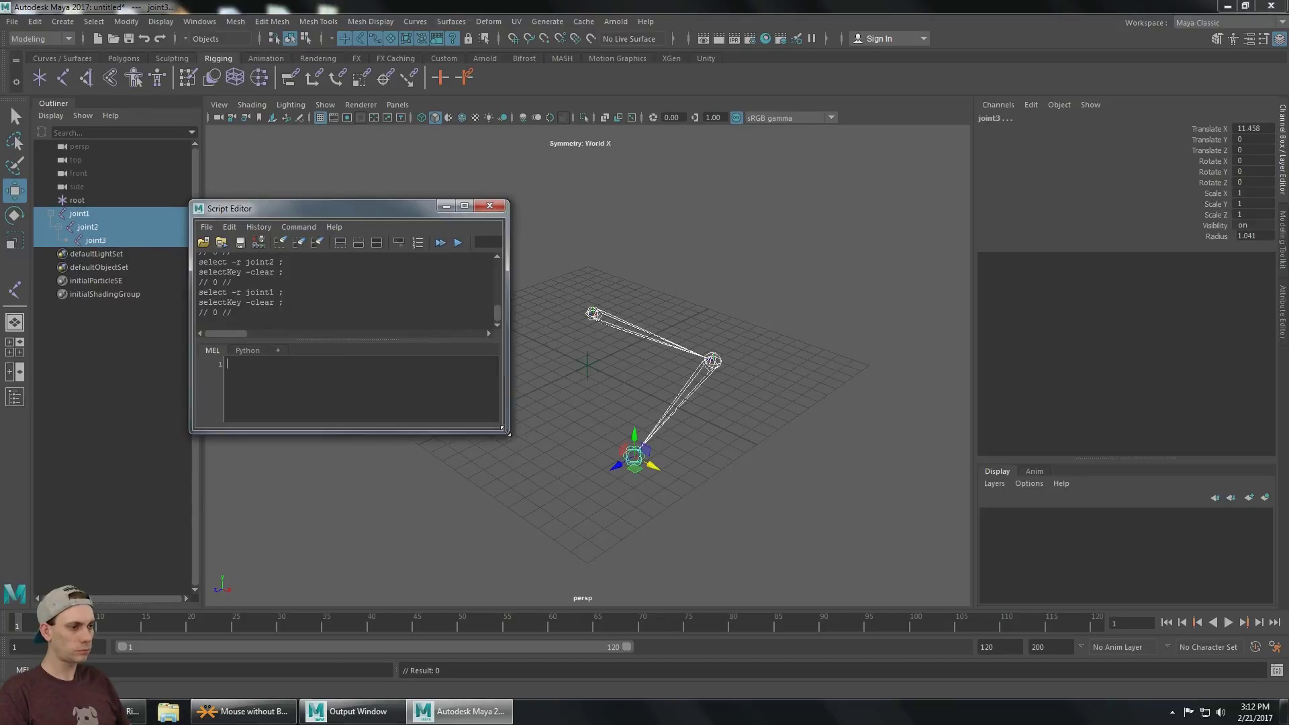
left_click_drag(508, 431, 918, 561)
left_click_drag(527, 209, 897, 91)
Clear the selection, then select joint1, joint2 and joint3 individually in the Outliner
left_click(351, 318)
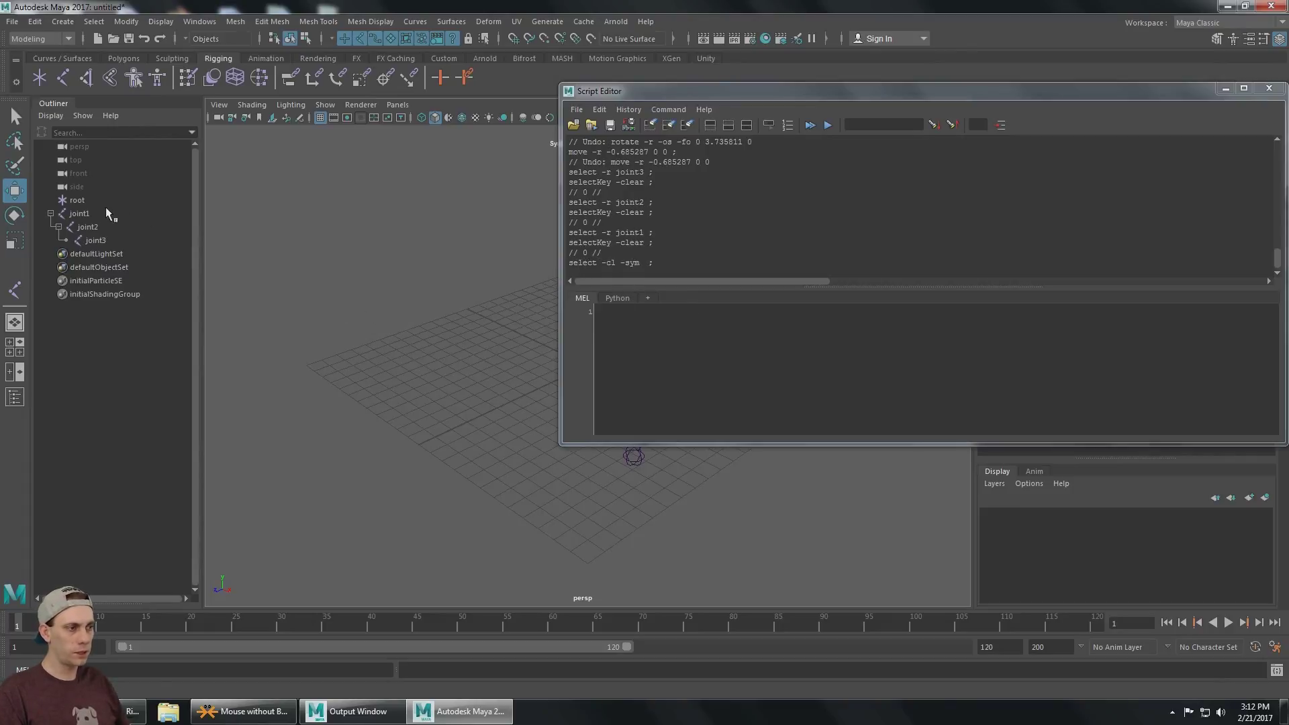
left_click(79, 214)
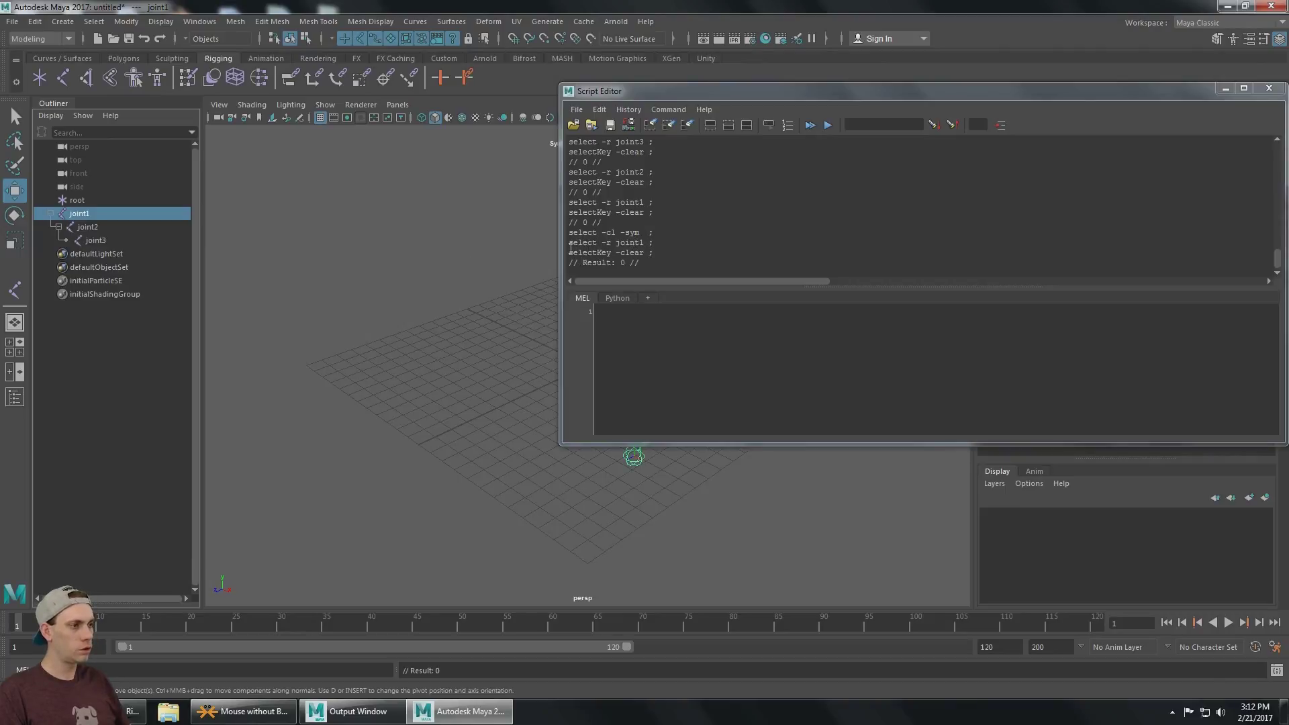
left_click(88, 227)
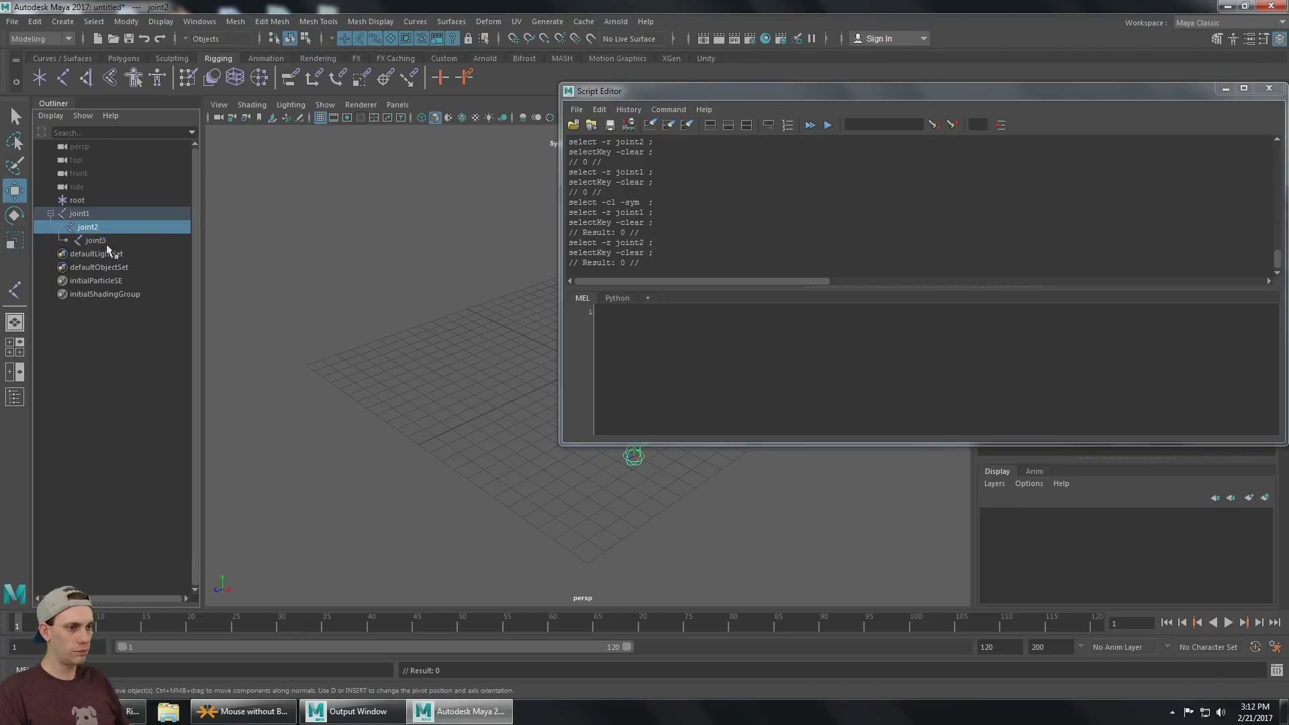
left_click(98, 242)
Select joint1's whole hierarchy via Select > Hierarchy, then again with MEL 'select -hi;'
left_click(84, 214)
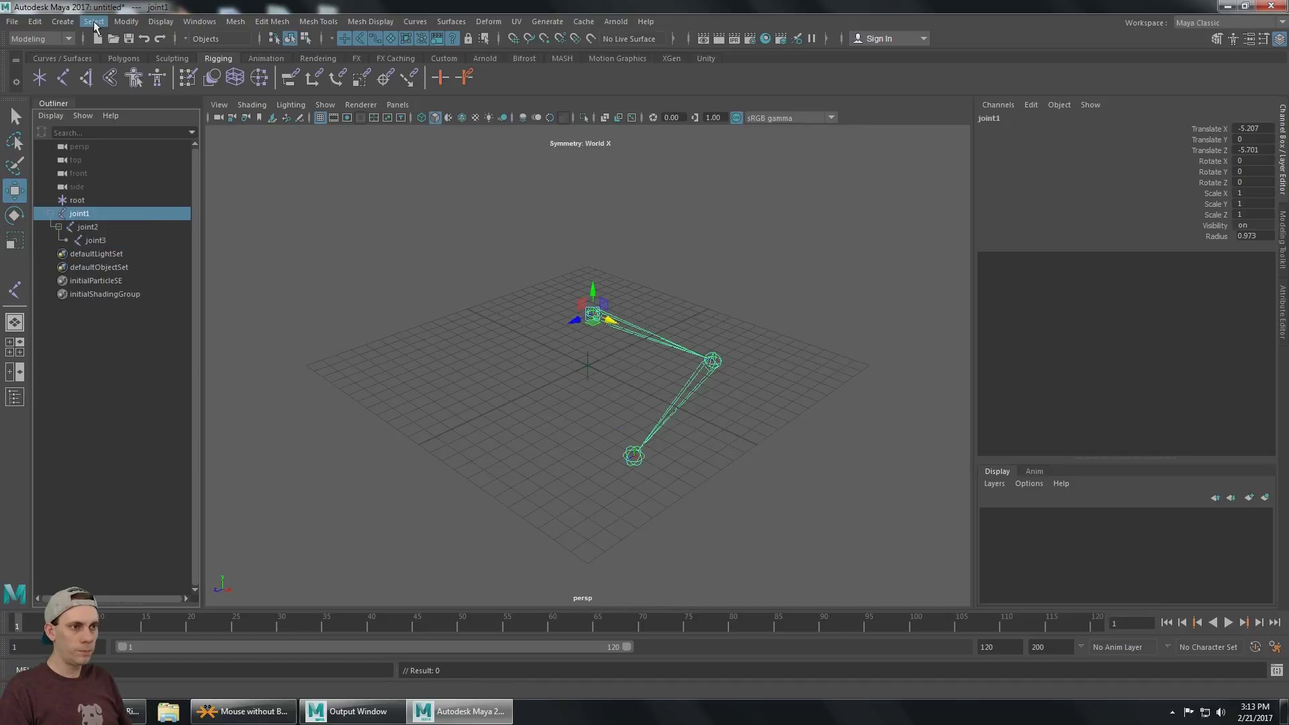
left_click(93, 22)
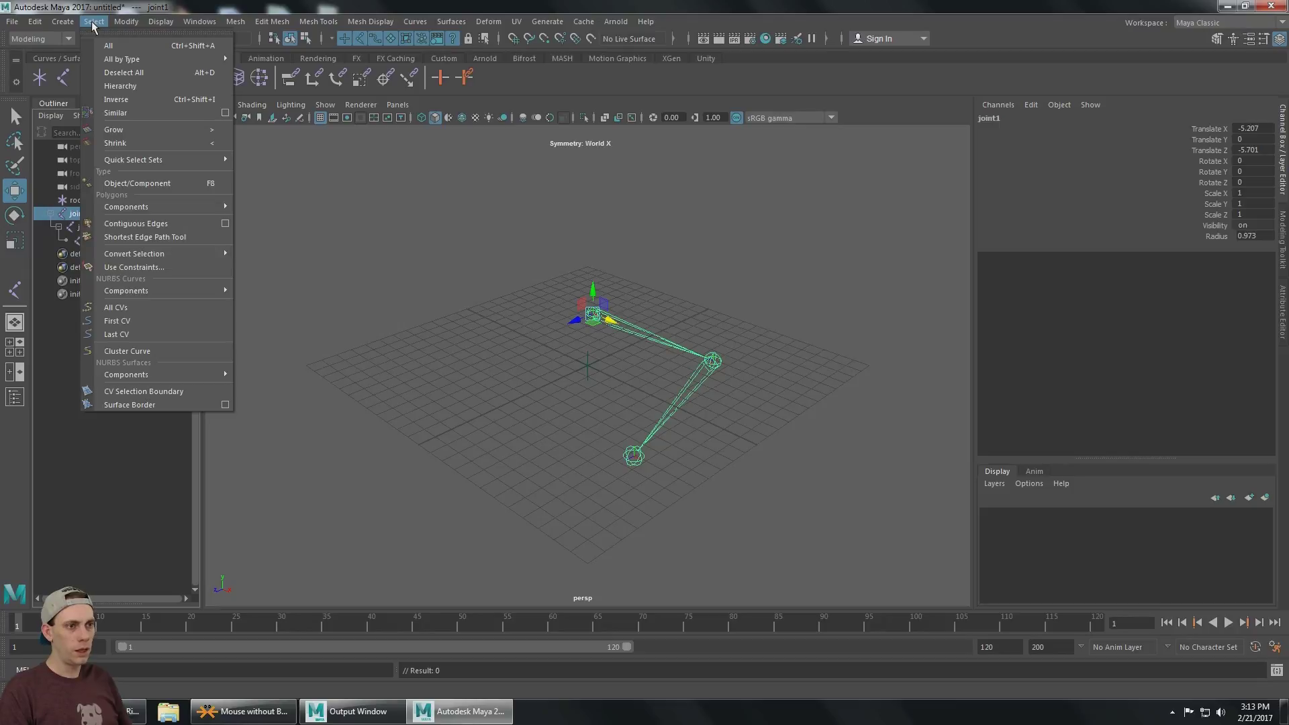
left_click(120, 86)
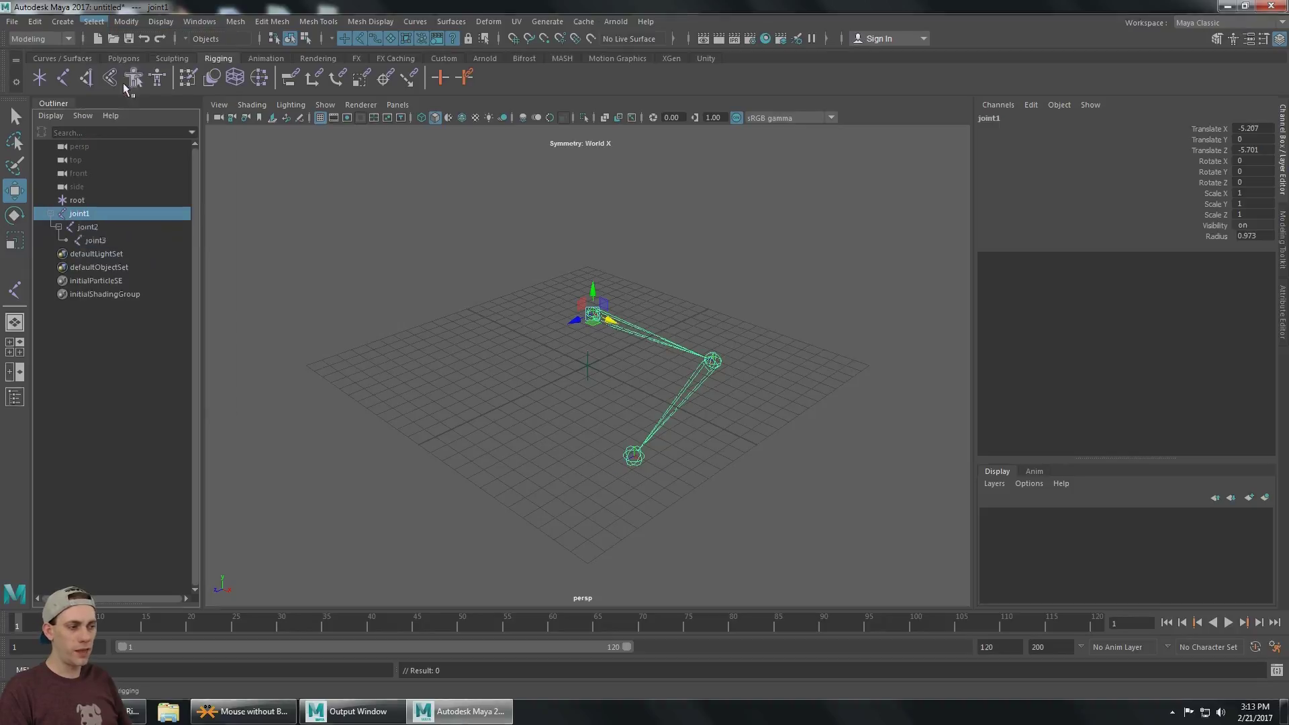
left_click(113, 386)
left_click(103, 211)
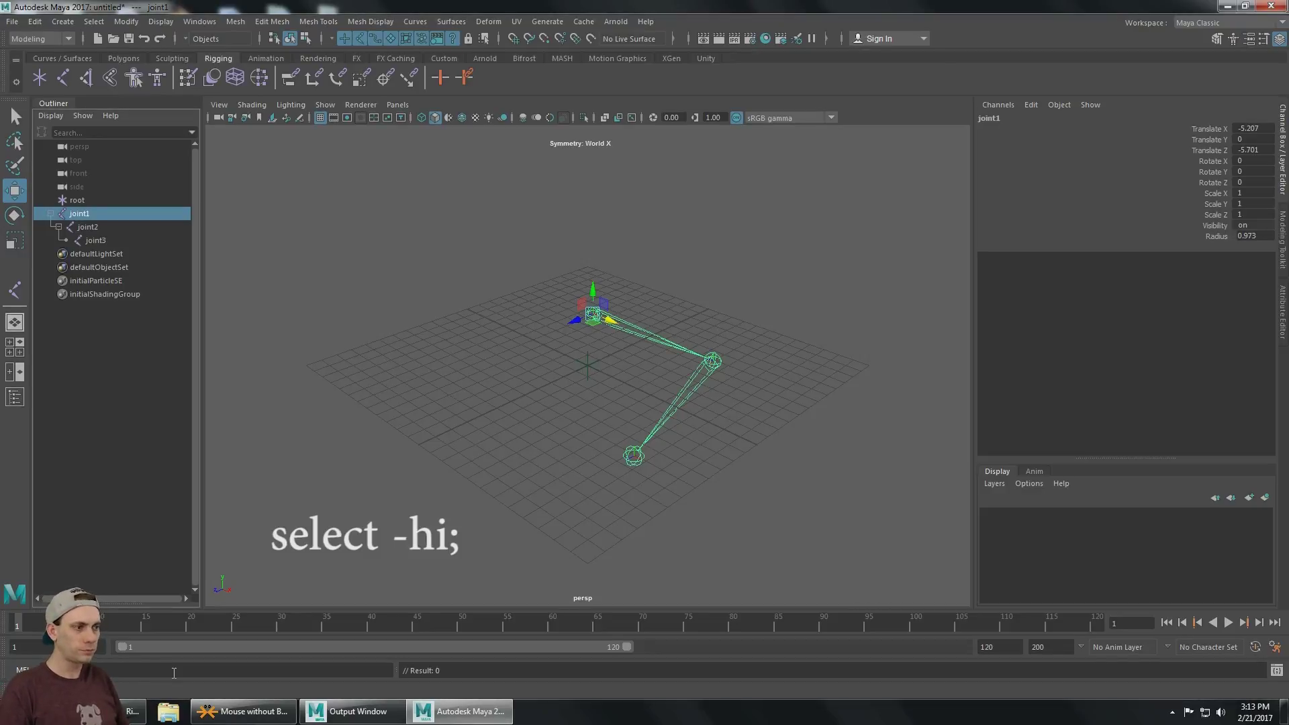
type("select -hi;")
key("Return")
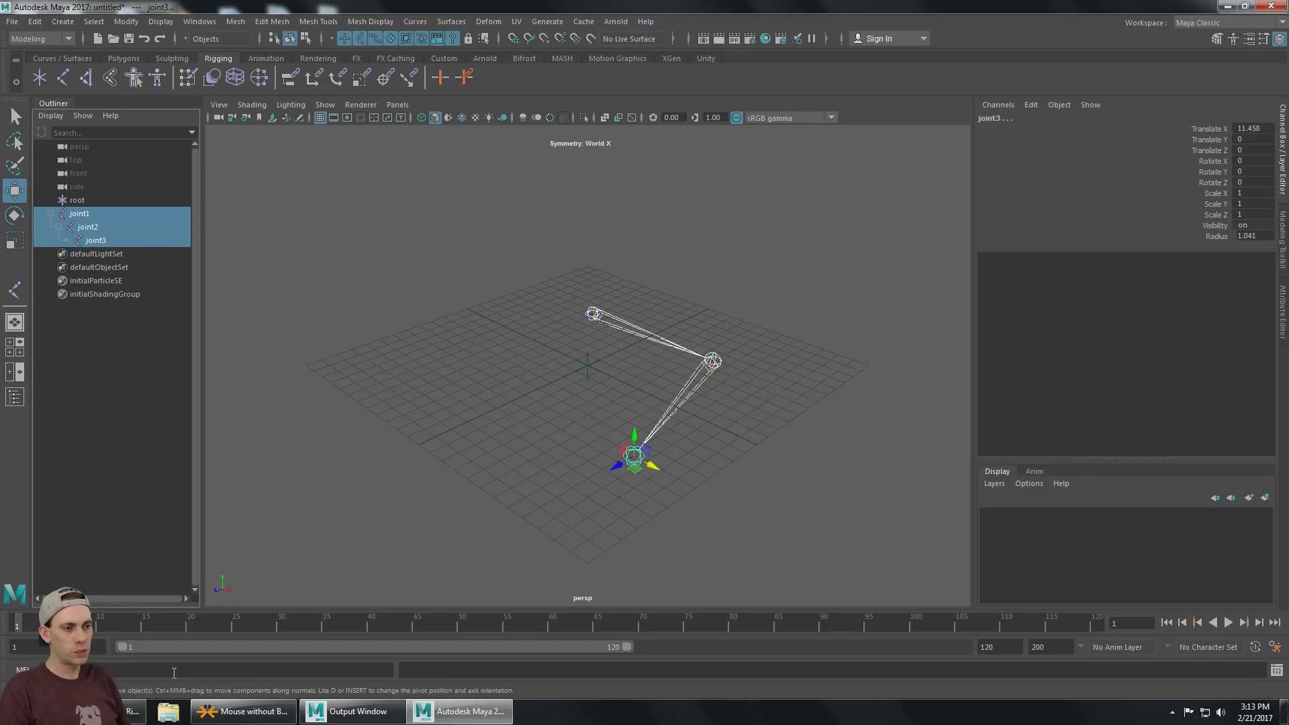
Save the 'select -hi;' history line to the Rigging shelf as a SelHi script button
left_click(1277, 671)
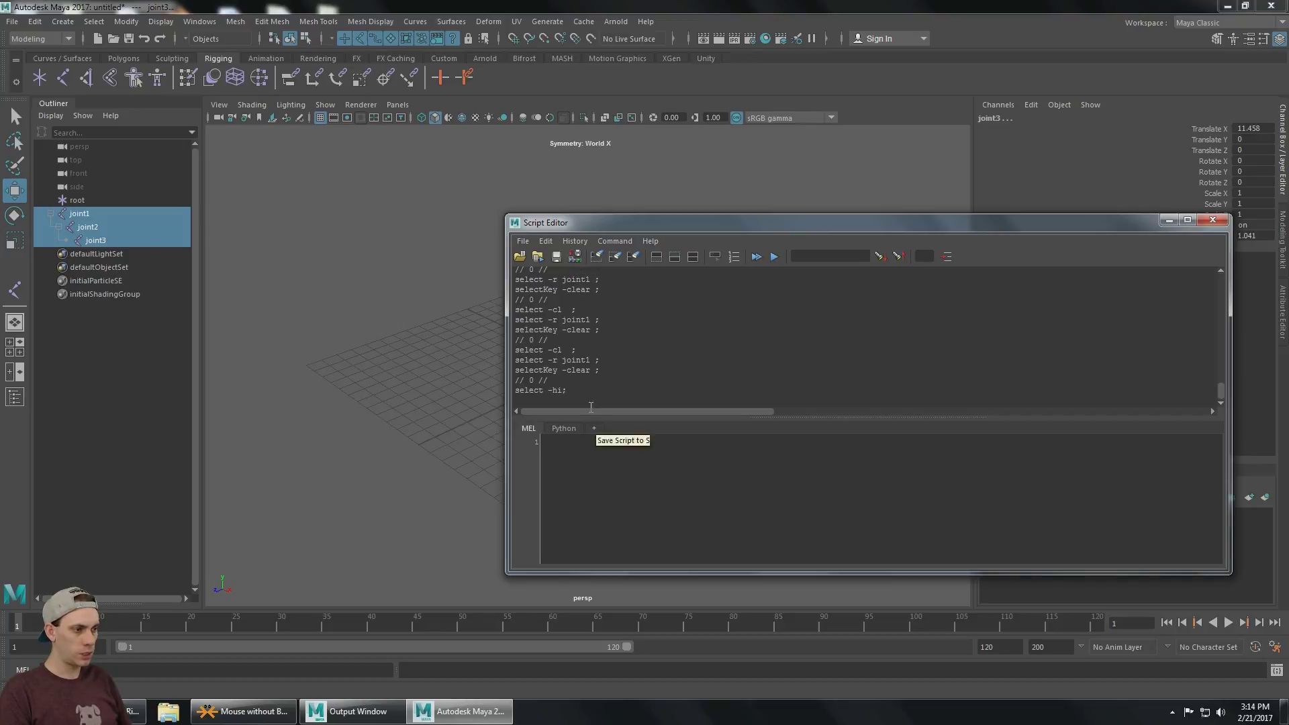
left_click_drag(567, 390, 519, 392)
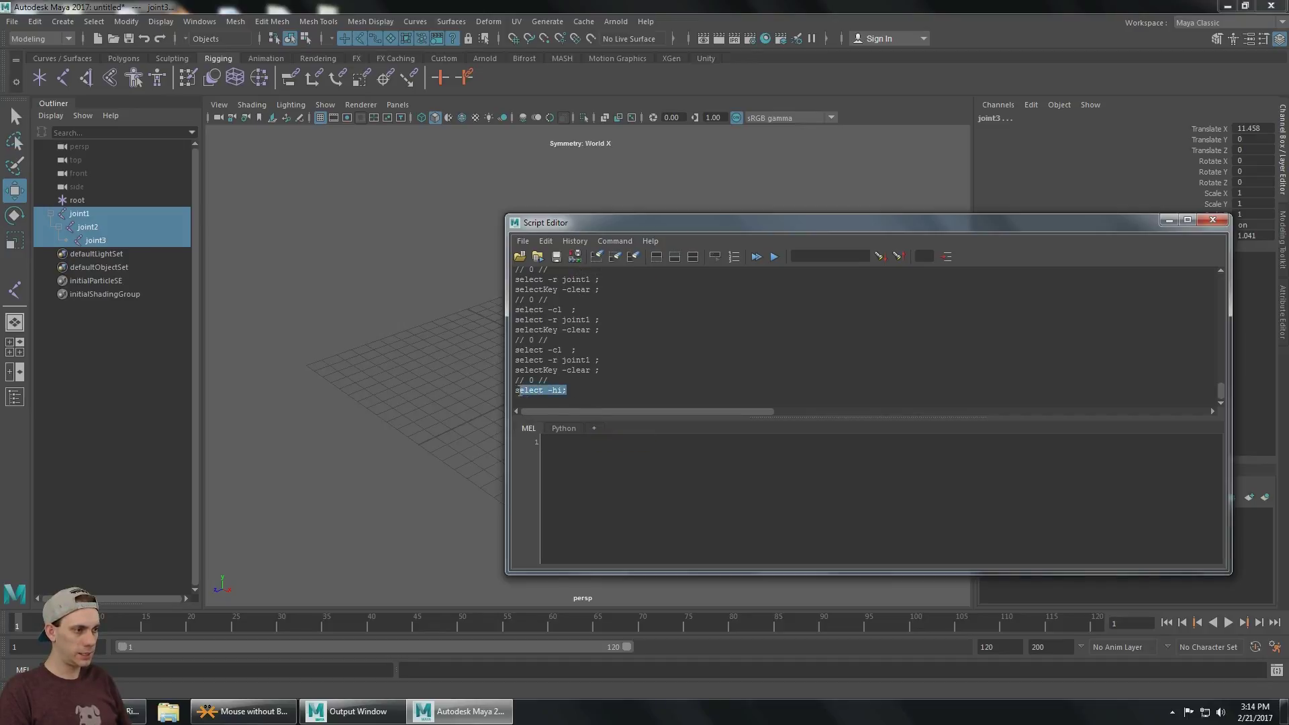
left_click(576, 259)
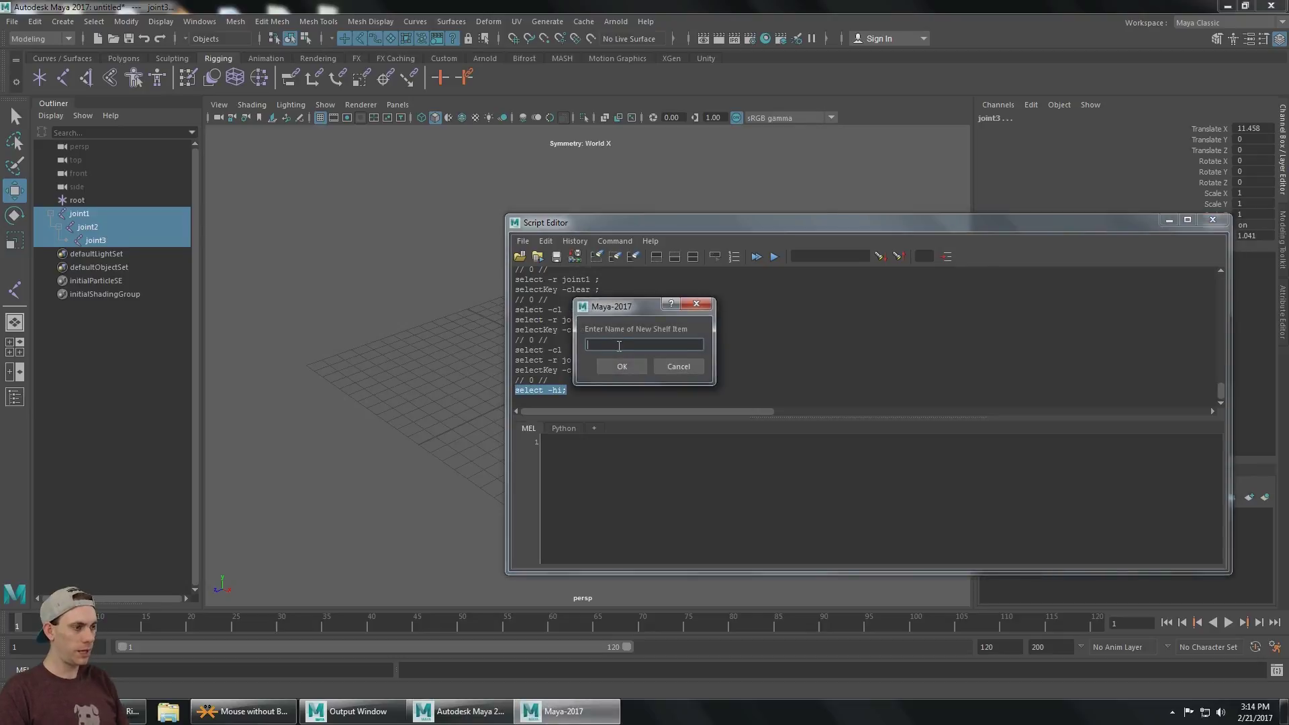
type("SelHi")
left_click(607, 369)
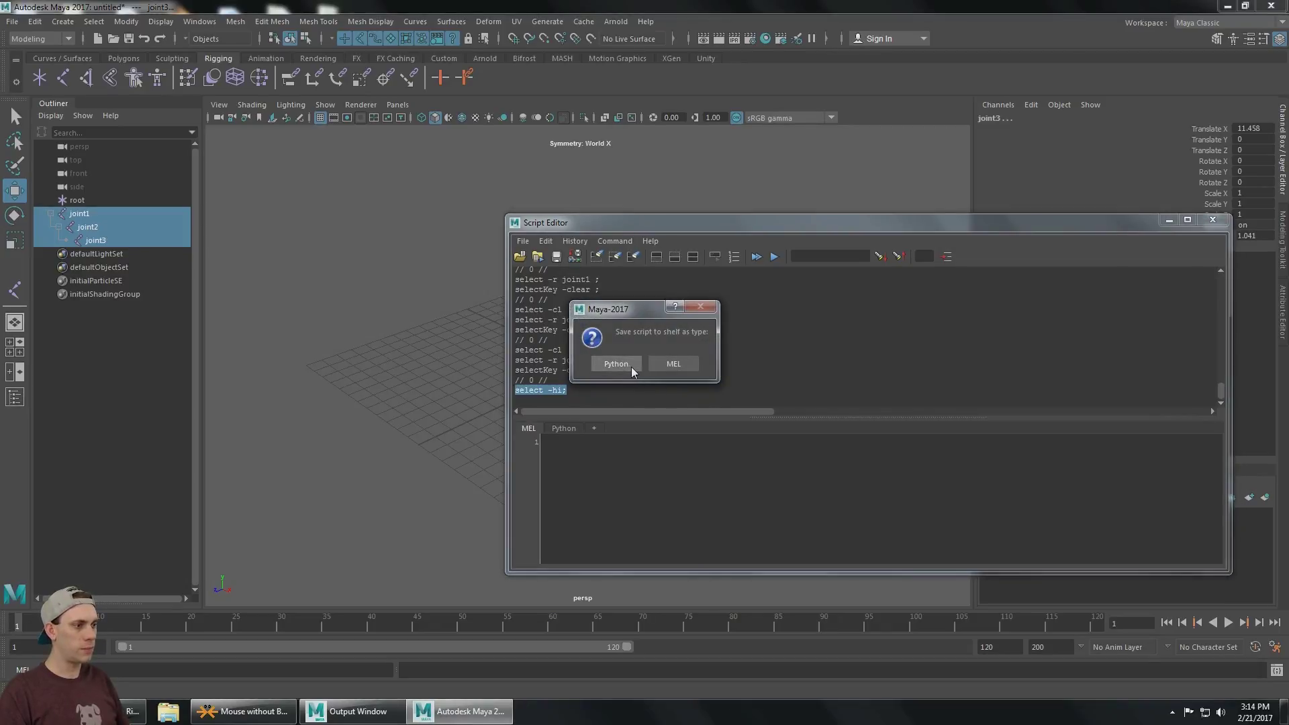
left_click(674, 365)
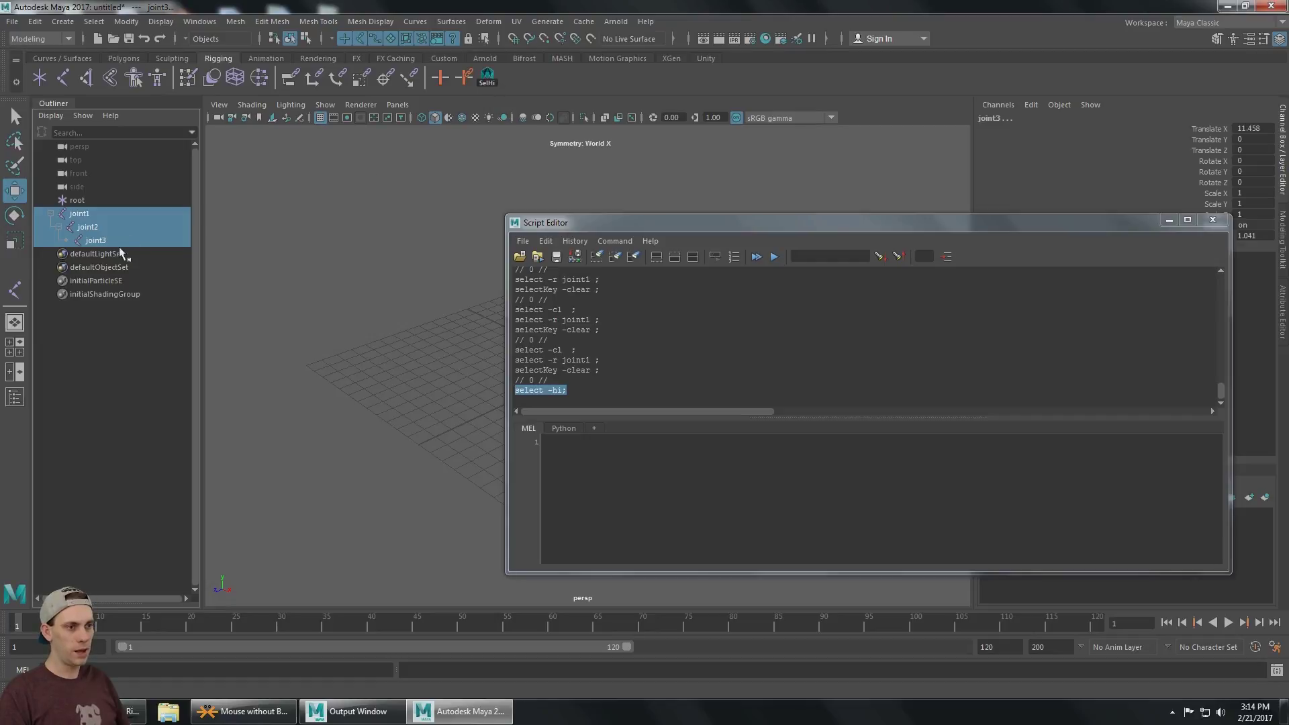
Test the SelHi button on joint1, then delete SelHi from the shelf
left_click(98, 215)
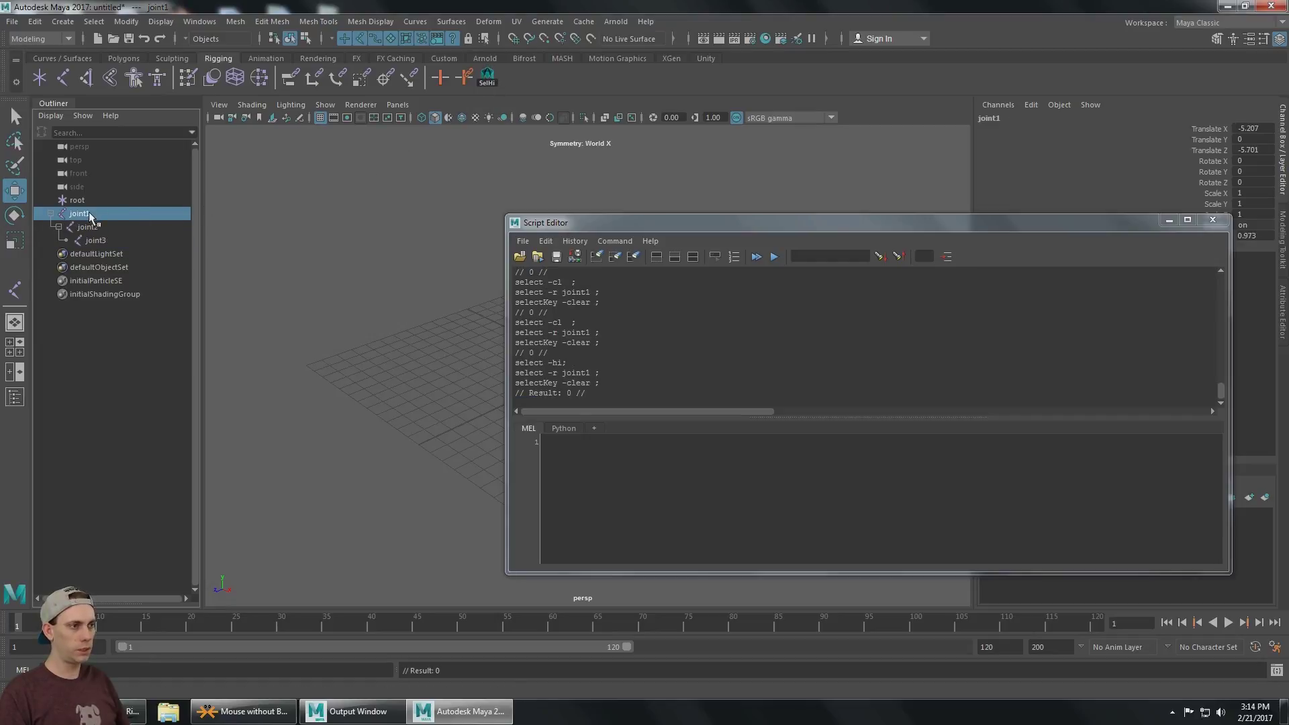
left_click(487, 76)
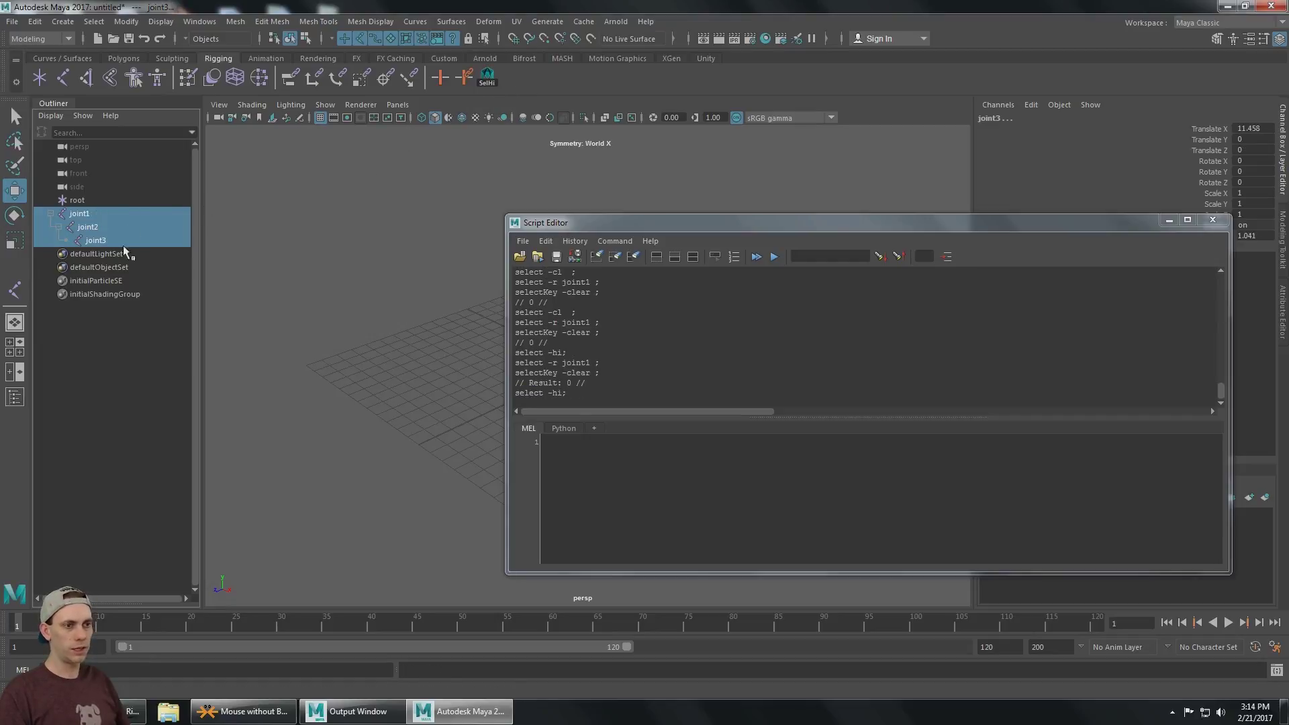
left_click(84, 216)
right_click(488, 75)
left_click(525, 118)
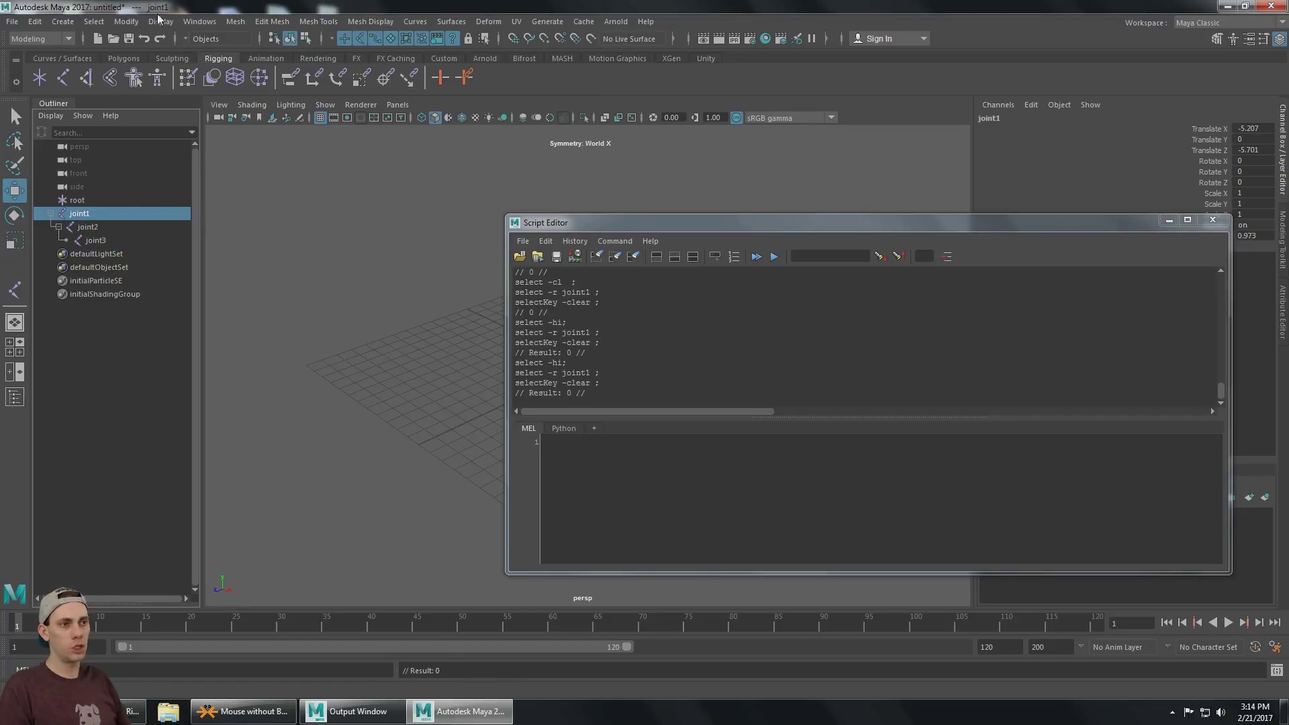
Add Select > Hierarchy to the Rigging shelf as a Hier button
left_click(94, 21)
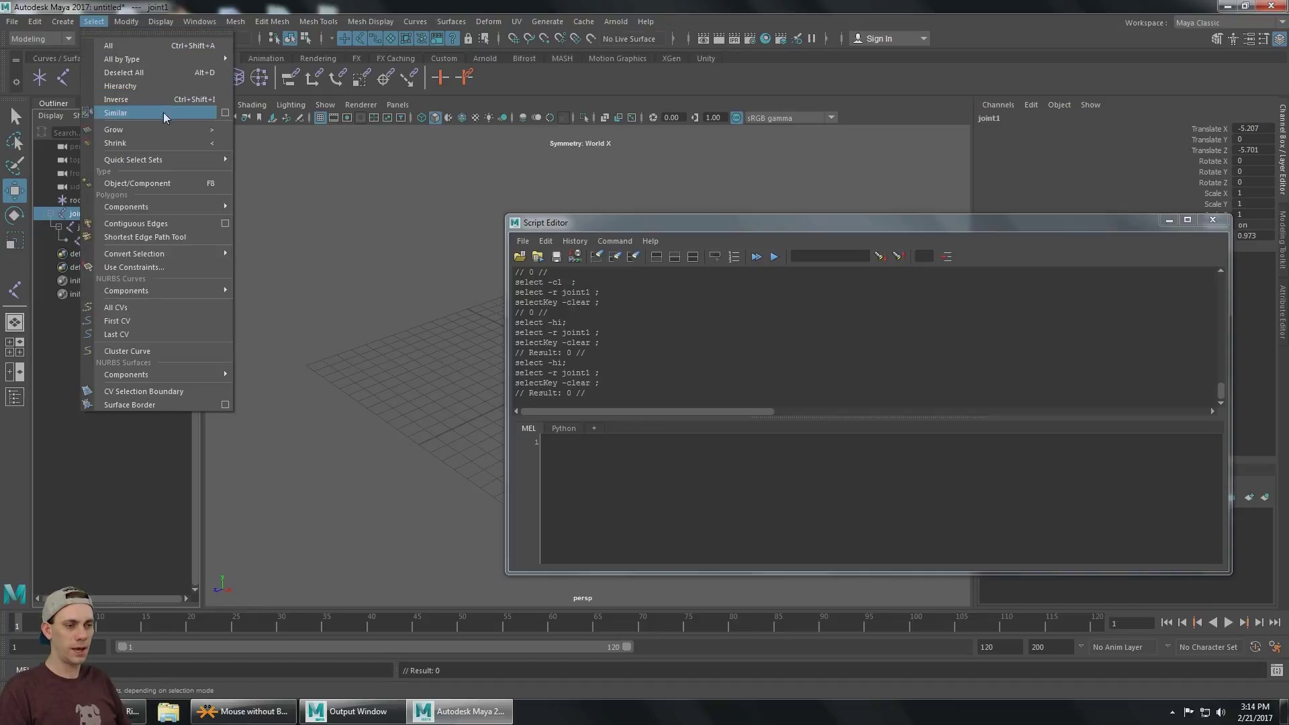
mouse_move(165, 161)
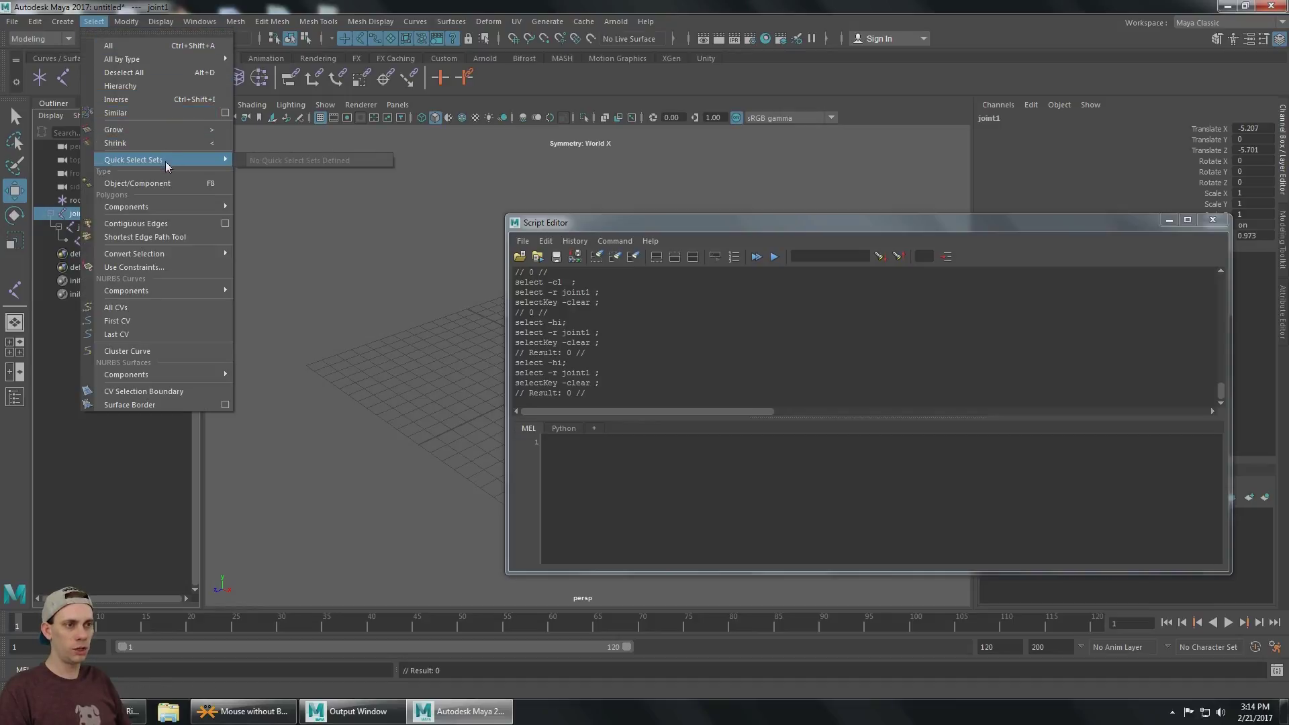
left_click(138, 86, "ctrl+shift")
left_click(114, 461)
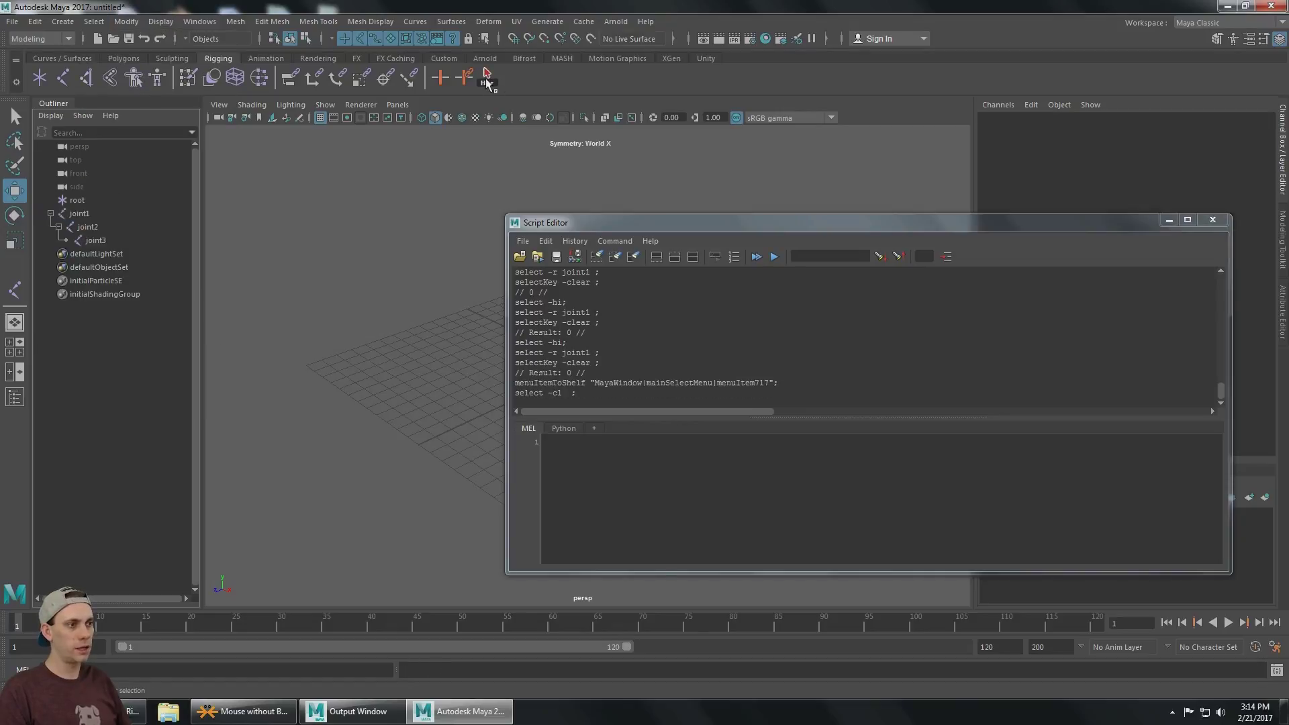
left_click(126, 21)
left_click(272, 20)
Delete the Hier button from the Rigging shelf
left_click(548, 82)
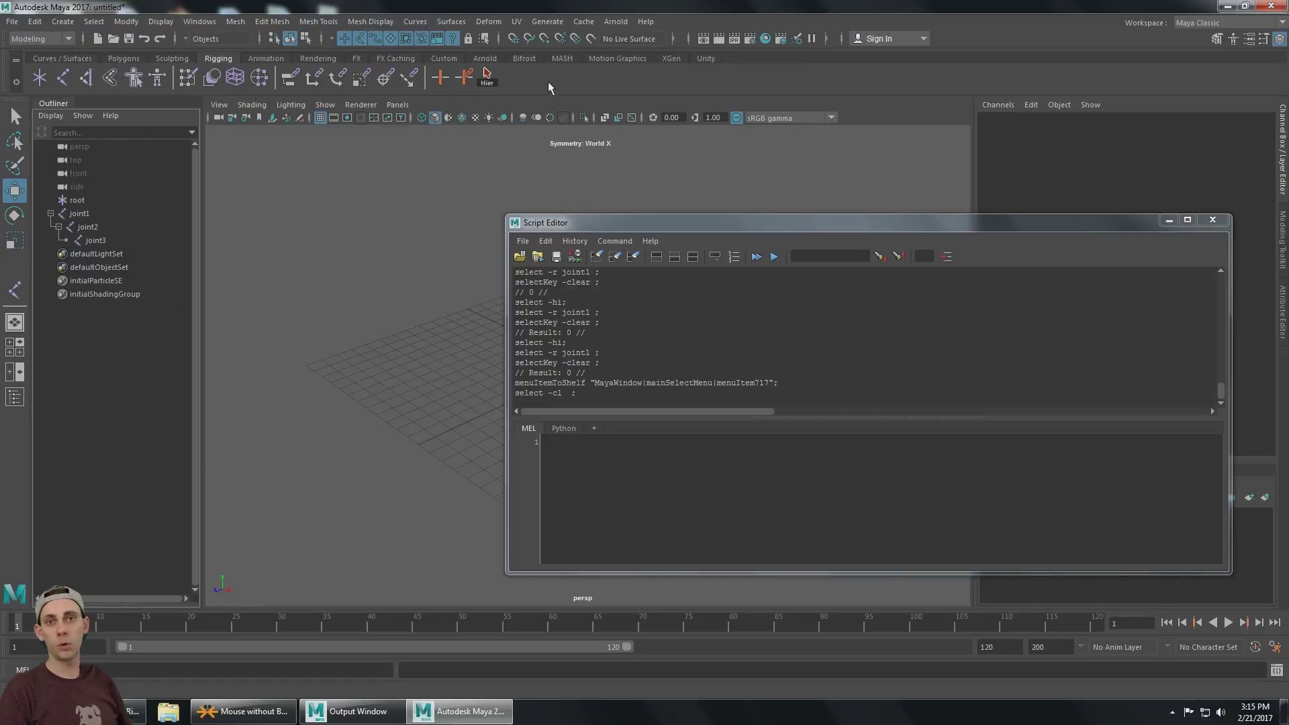
left_click(67, 39)
left_click(70, 41)
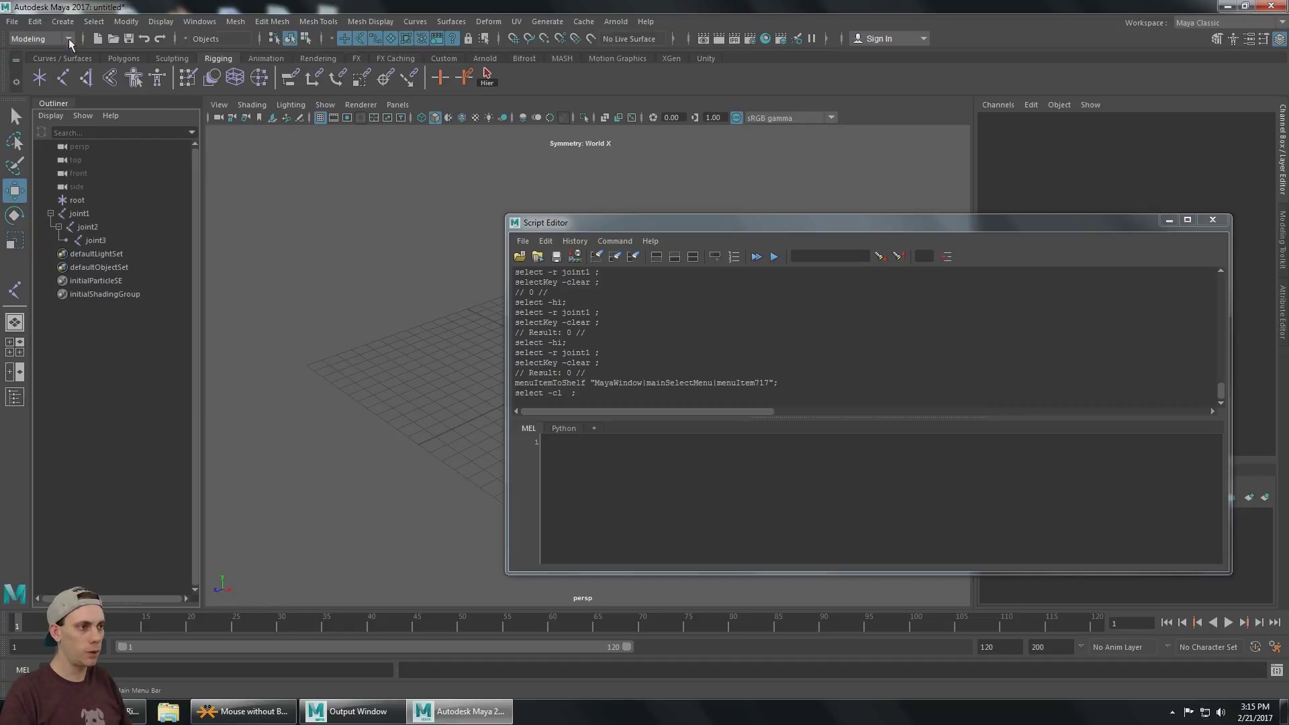
right_click(496, 79)
left_click(531, 131)
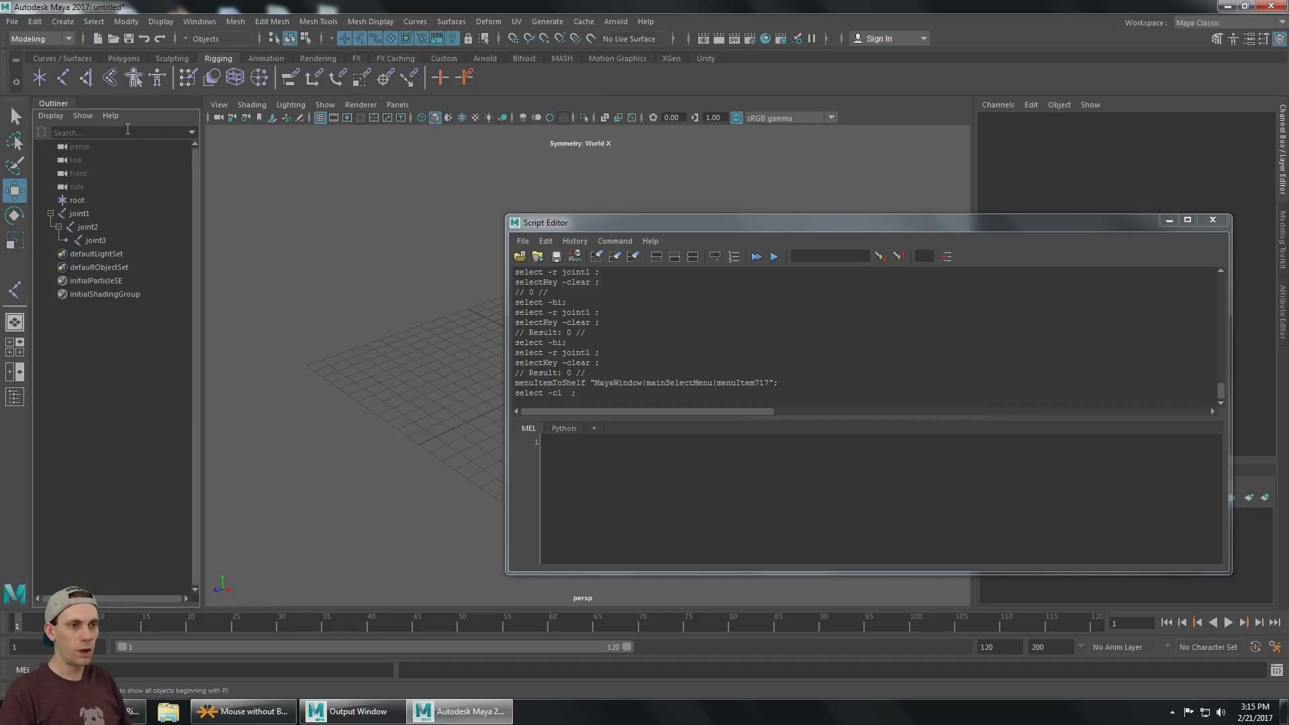
Switch the menu set from Modeling to Rigging and return to the Rigging shelf
left_click(70, 39)
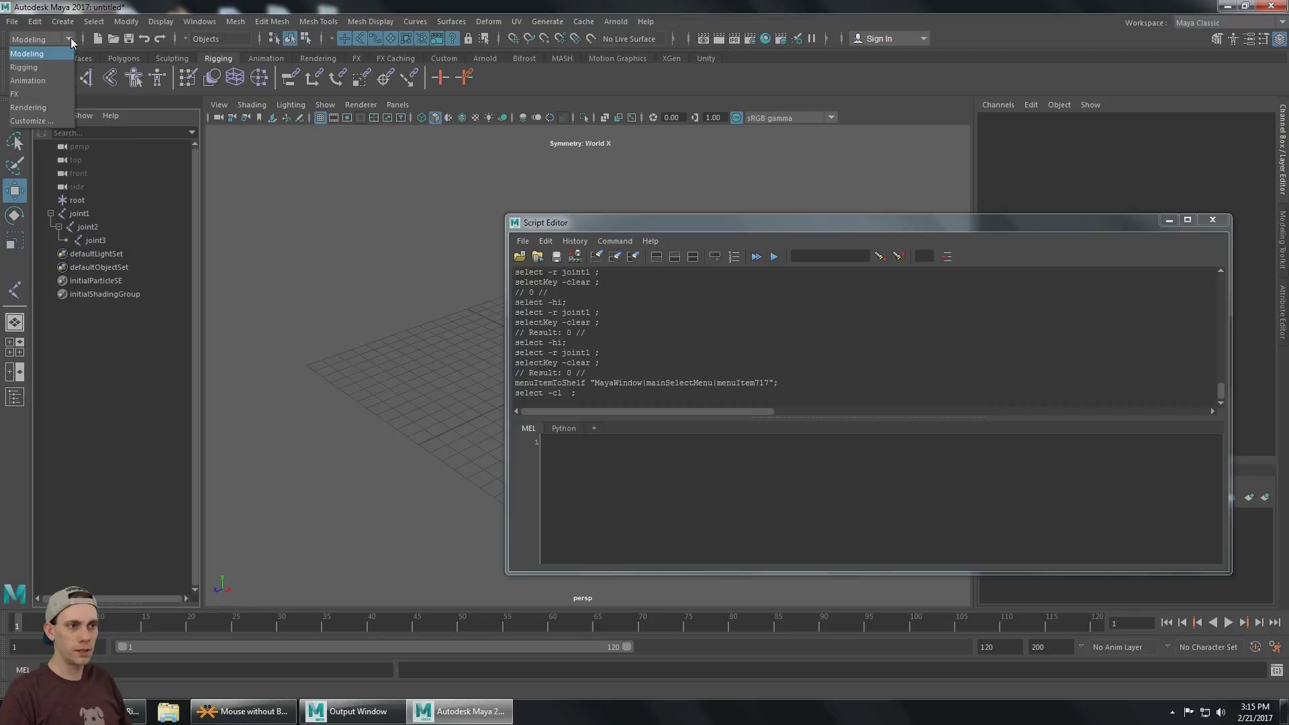
left_click(40, 68)
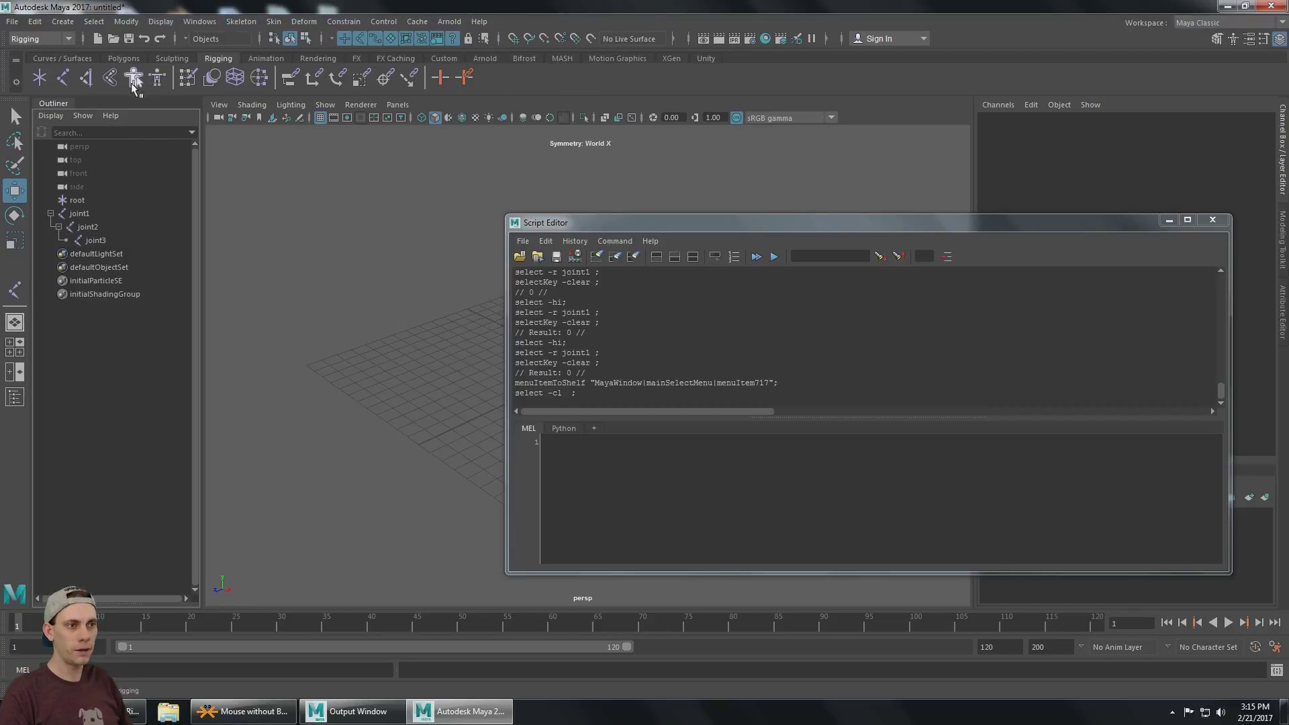
left_click(57, 60)
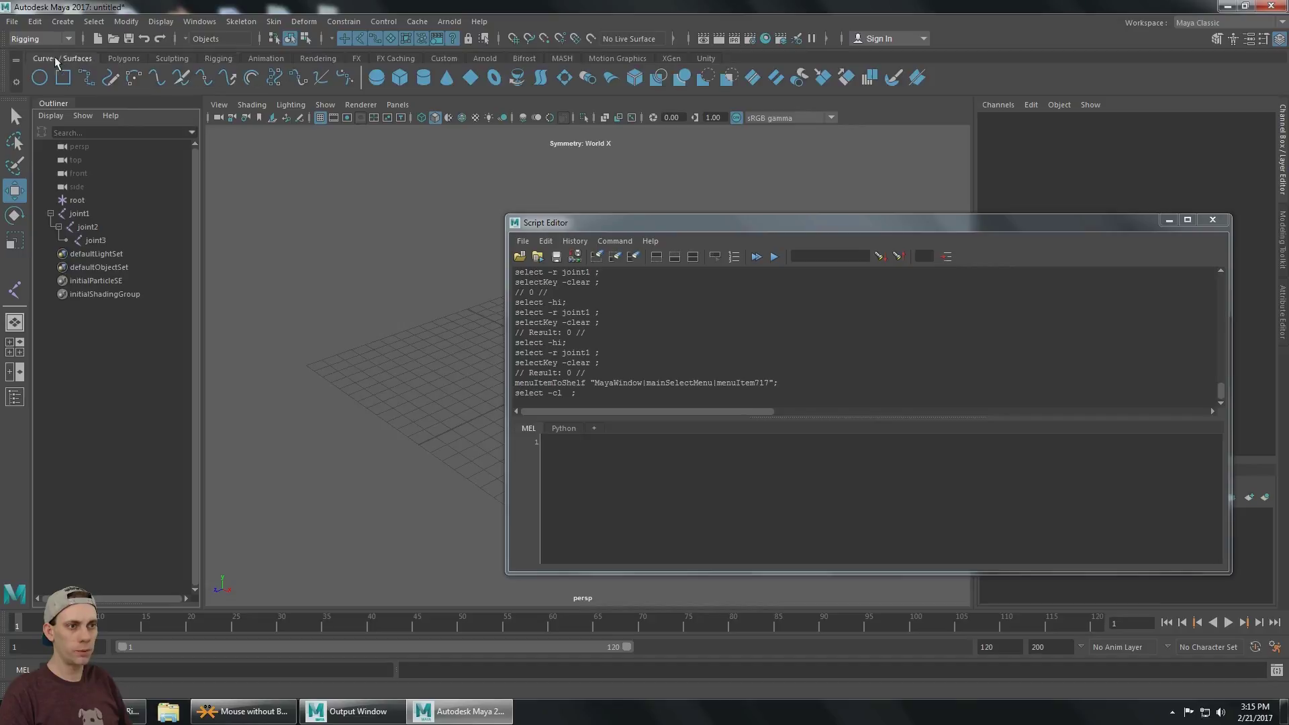
left_click(124, 59)
left_click(172, 58)
left_click(212, 59)
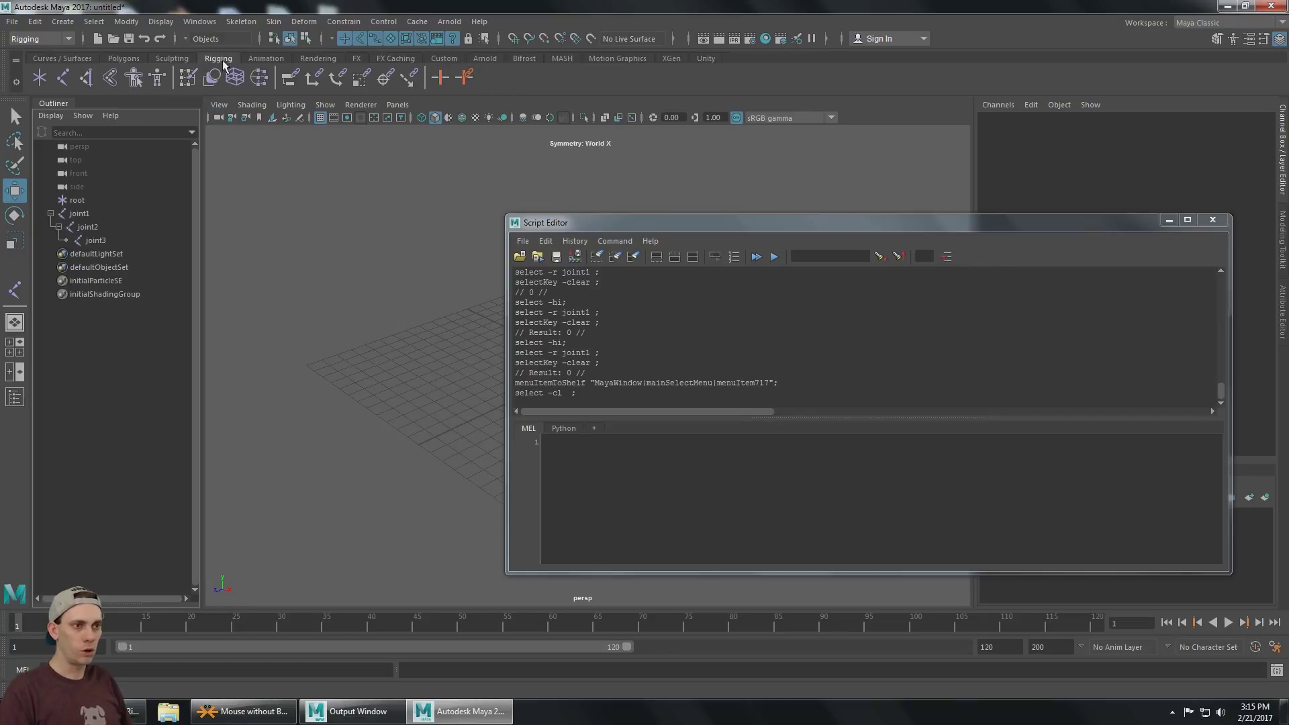
Re-add Select > Hierarchy as a Hier shelf button and test it on joint1
left_click(94, 21)
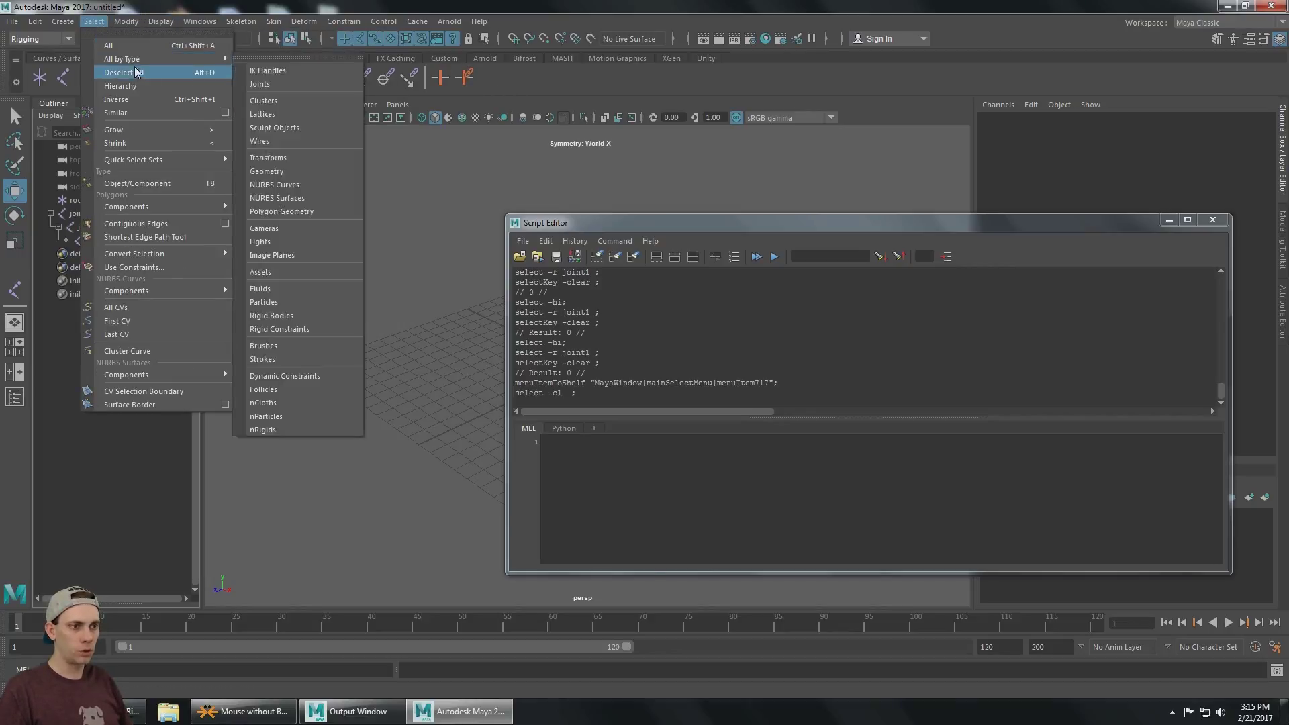
left_click(135, 86, "ctrl+shift")
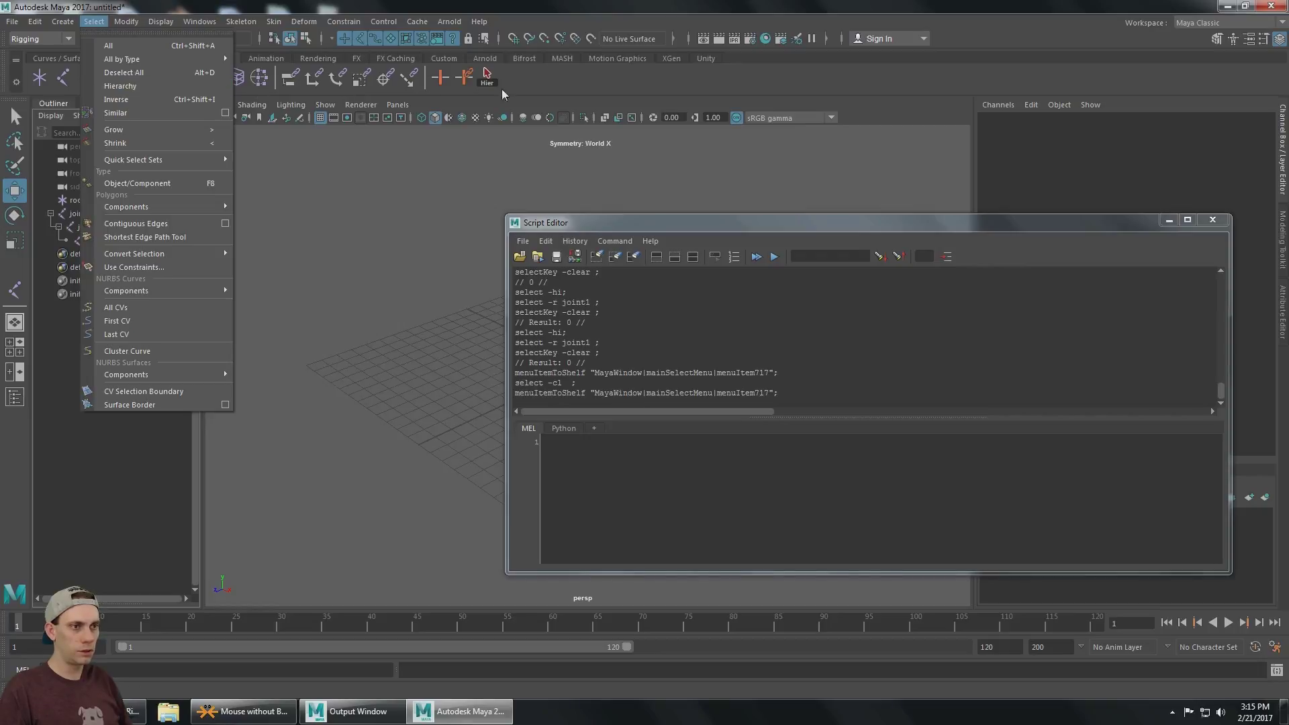
left_click(100, 511)
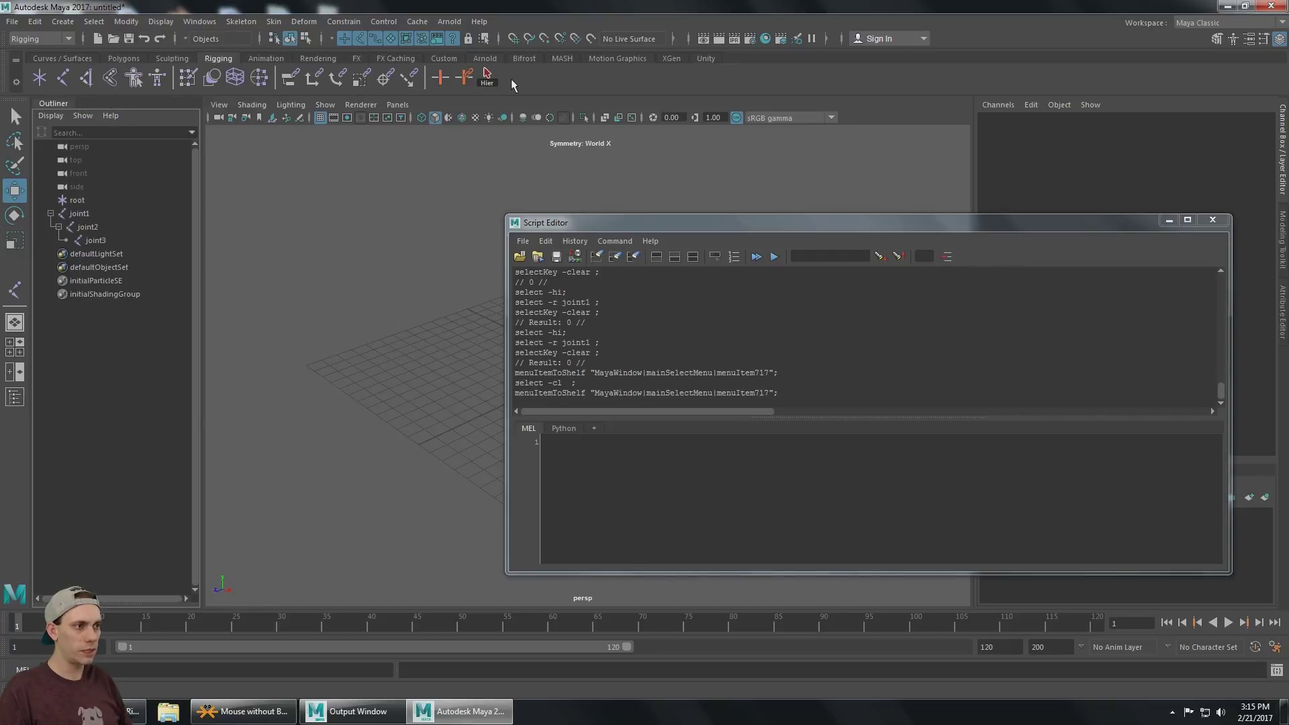
left_click(487, 78)
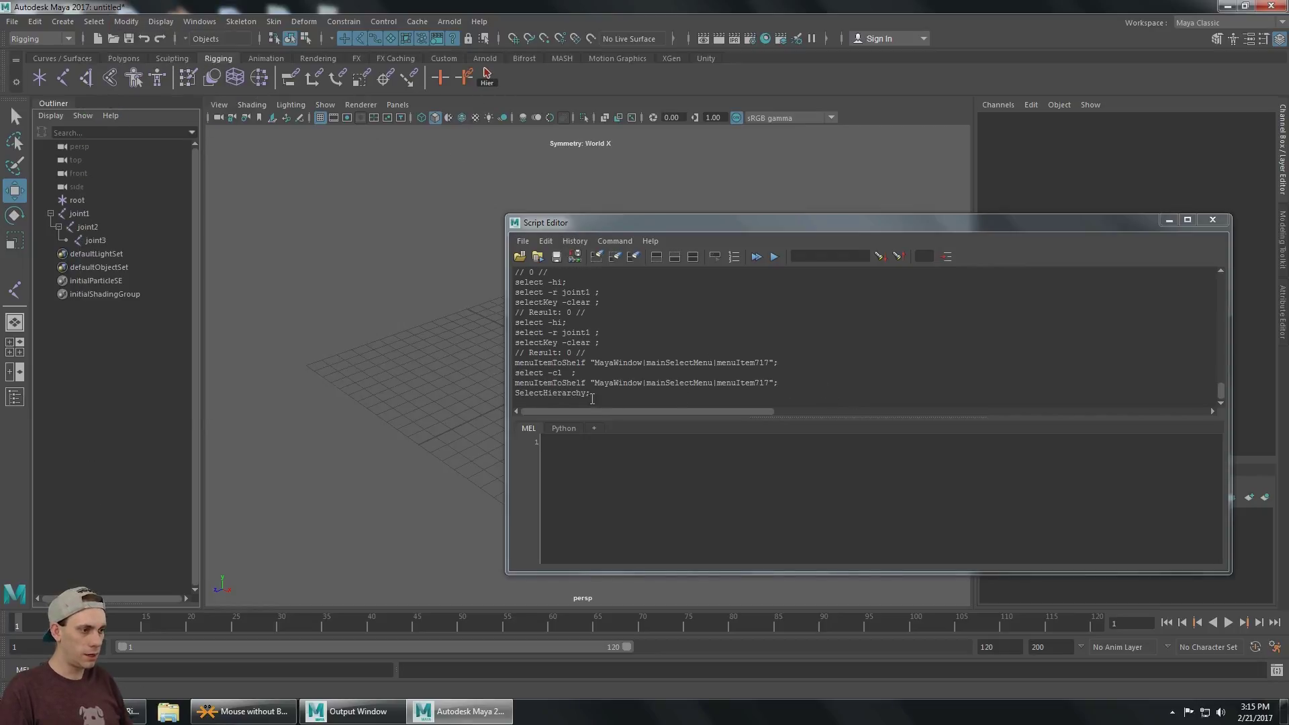
left_click_drag(593, 393, 515, 399)
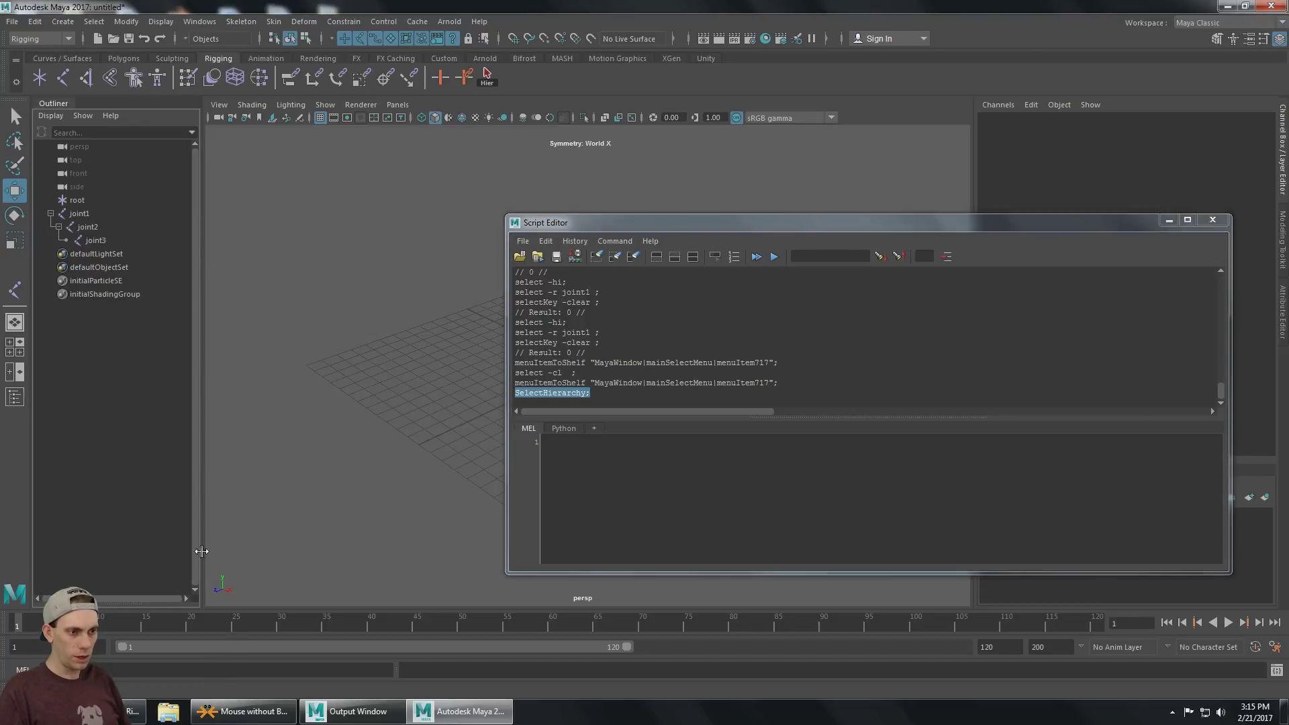
left_click(83, 212)
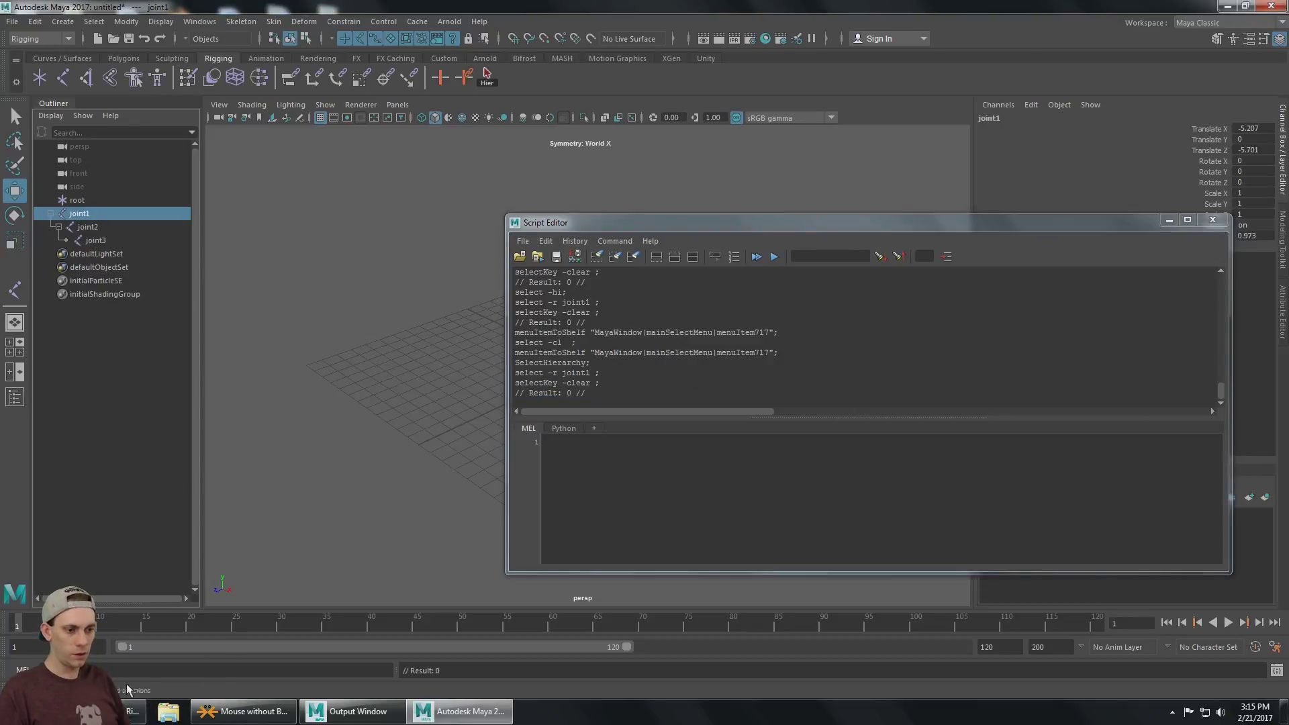
key("ctrl+shift+h")
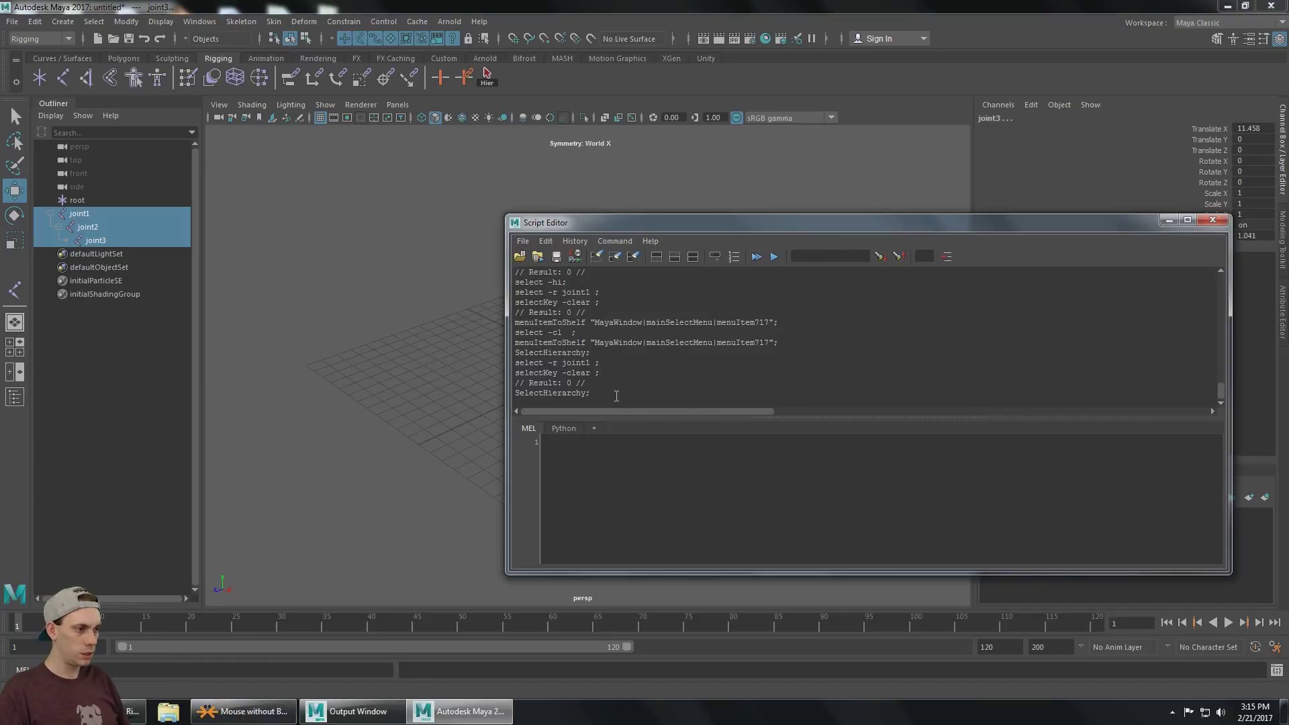
Save 'SelectHierarchy;' to the shelf as SelectH, try it, then delete it
left_click_drag(591, 393, 516, 393)
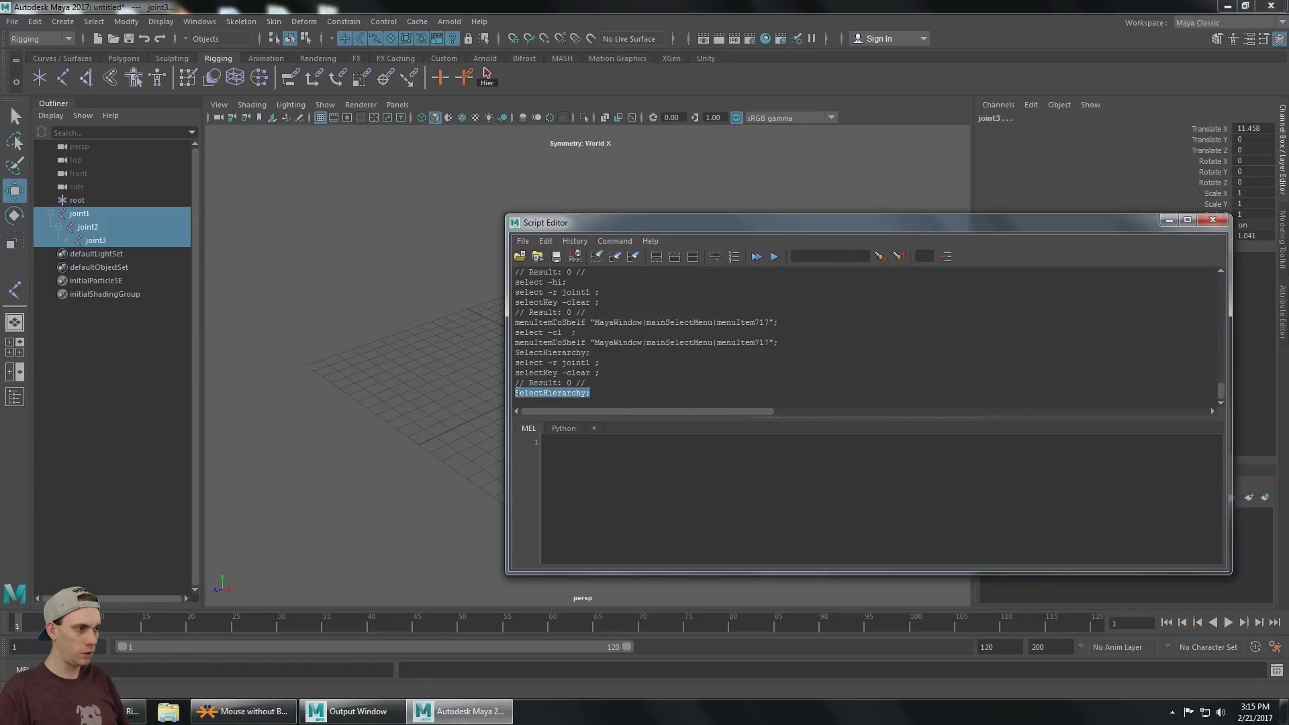
left_click(576, 257)
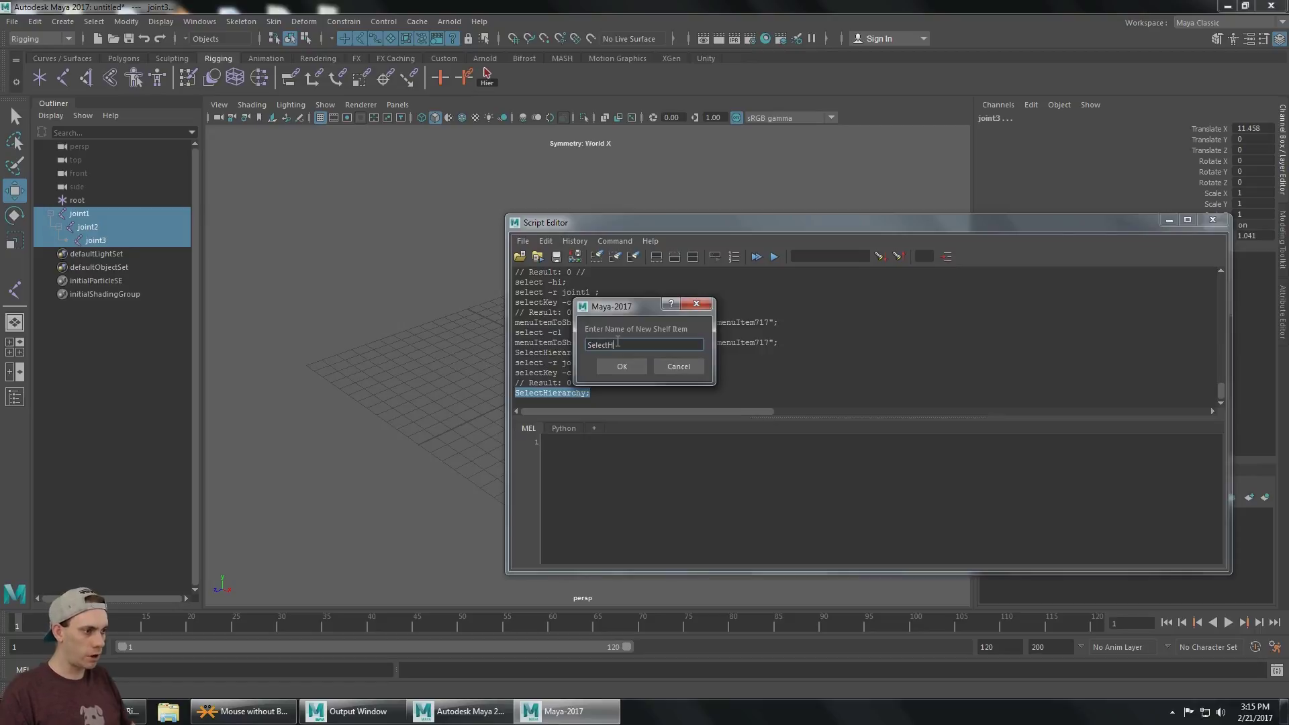
key("Return")
left_click(660, 378)
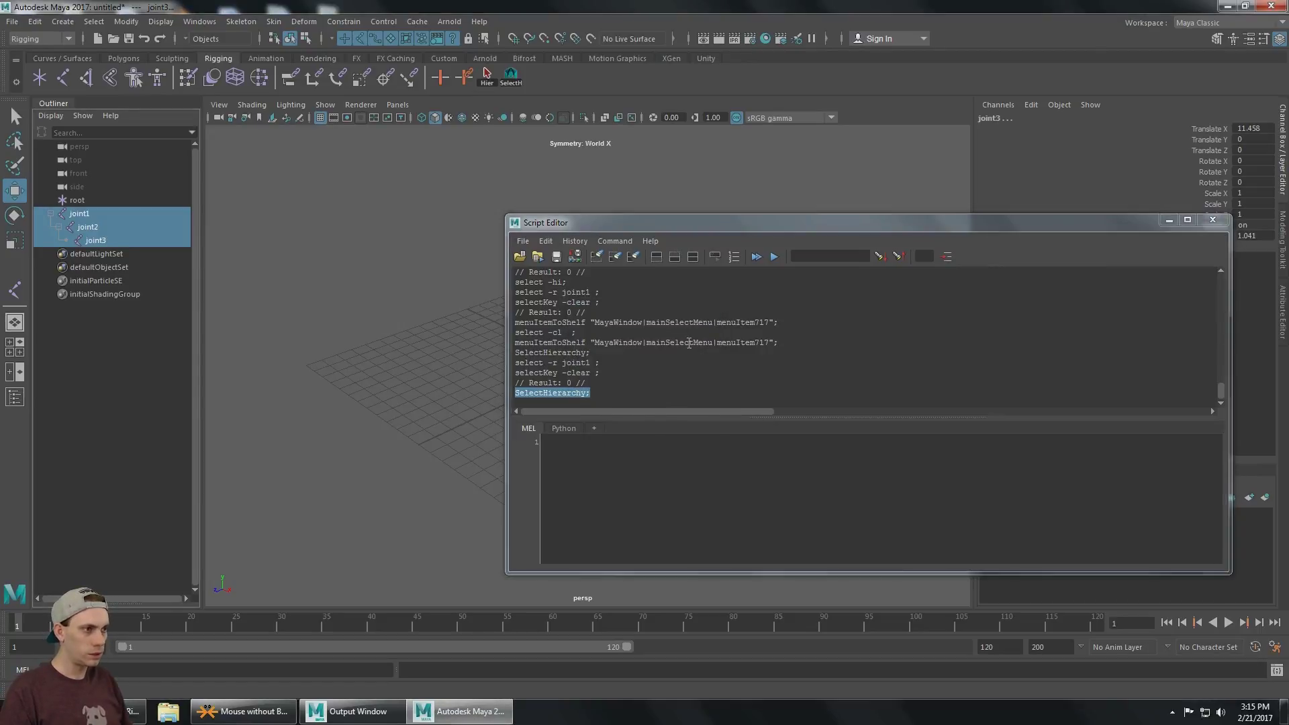
left_click(512, 82)
right_click(513, 82)
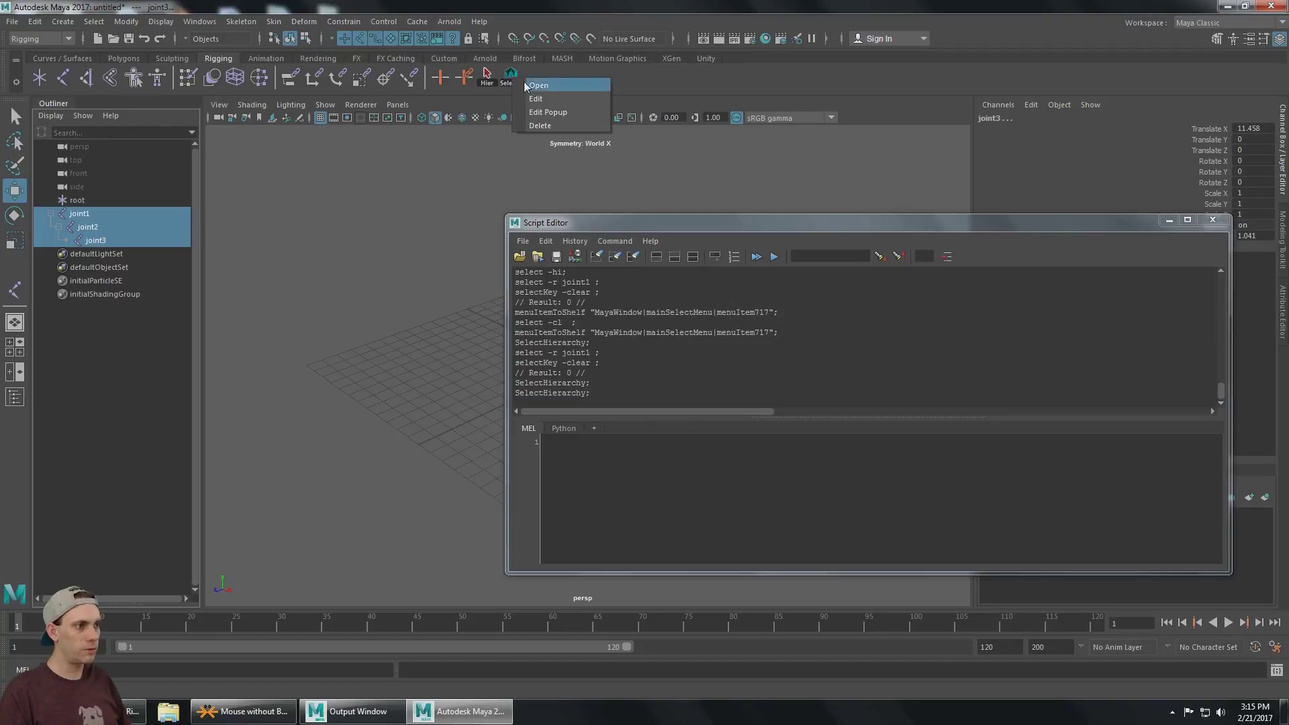
left_click(549, 125)
left_click(777, 448)
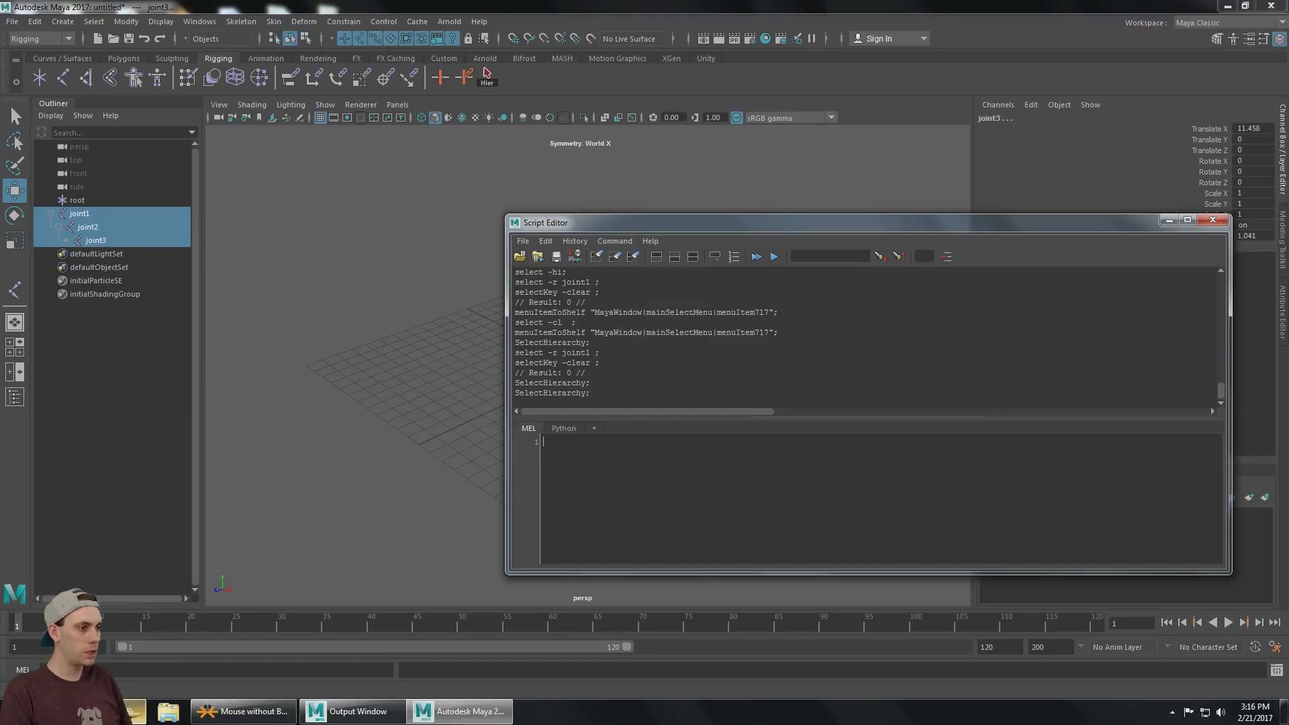
Bring up the Comet Cartoons MEL scripts page in Chrome and move its tab to the end of the tab row
key("alt+Tab")
scroll(777, 180, "up", 1)
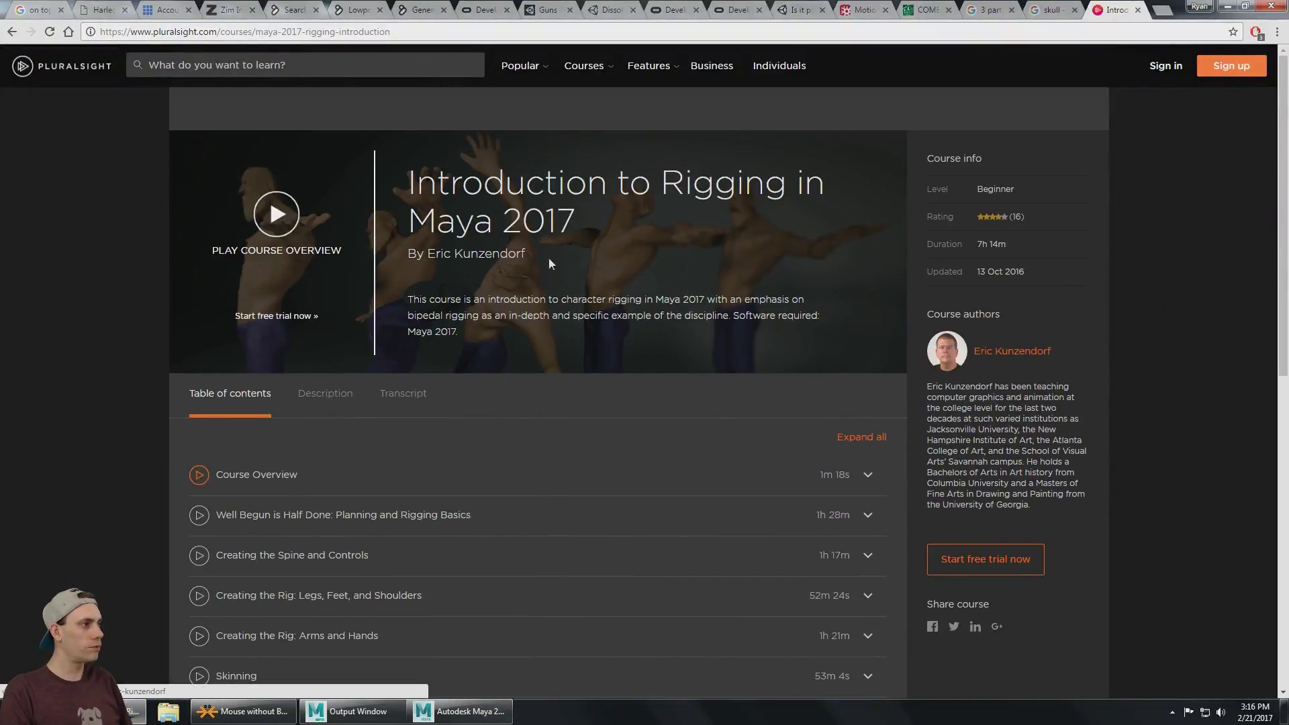
left_click(923, 10)
left_click_drag(925, 12, 1121, 11)
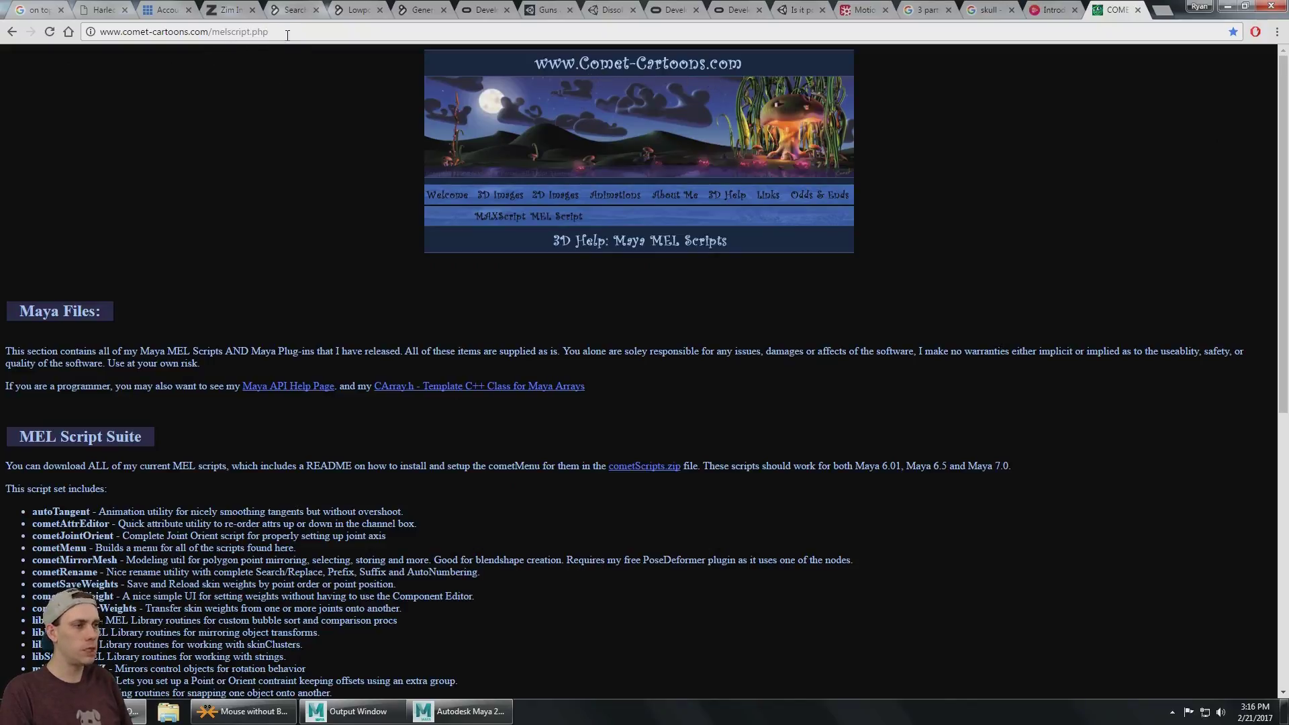
Scroll to the MEL Script Suite and highlight its list of included MEL scripts
scroll(190, 218, "down", 3)
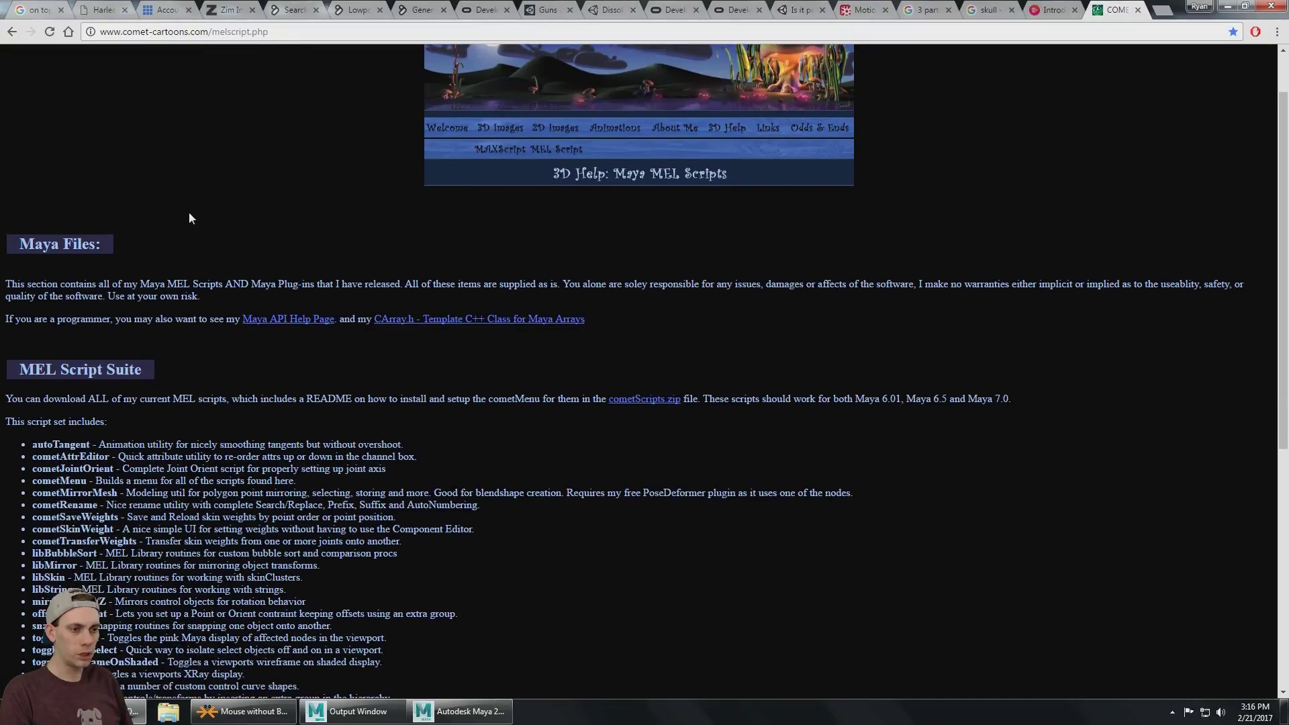
scroll(191, 213, "down", 4)
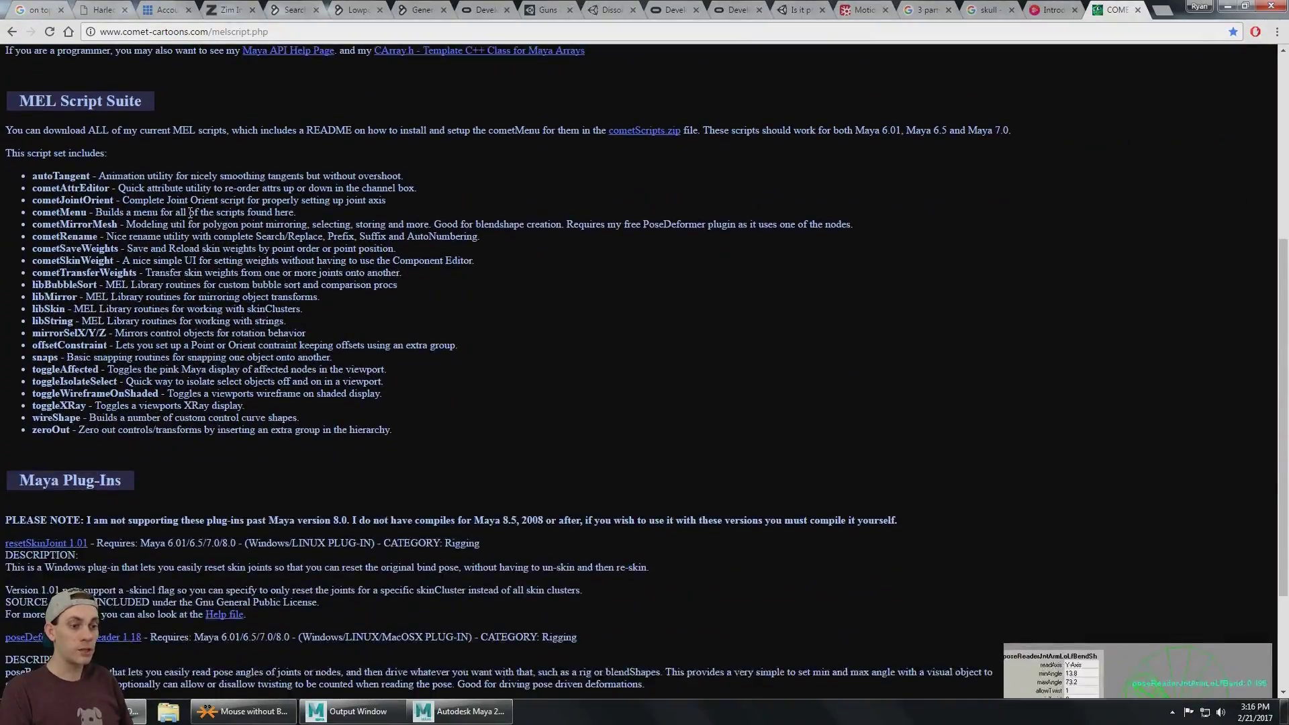
scroll(194, 210, "down", 1)
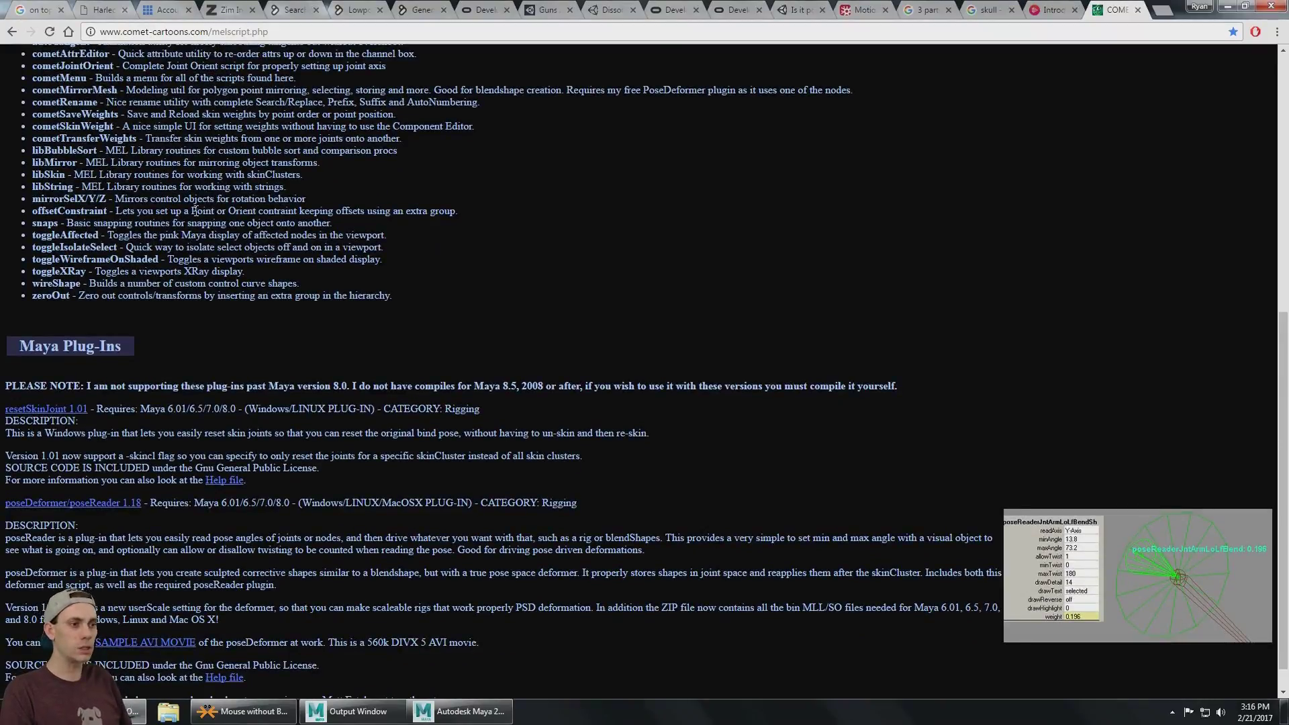
scroll(364, 241, "up", 3)
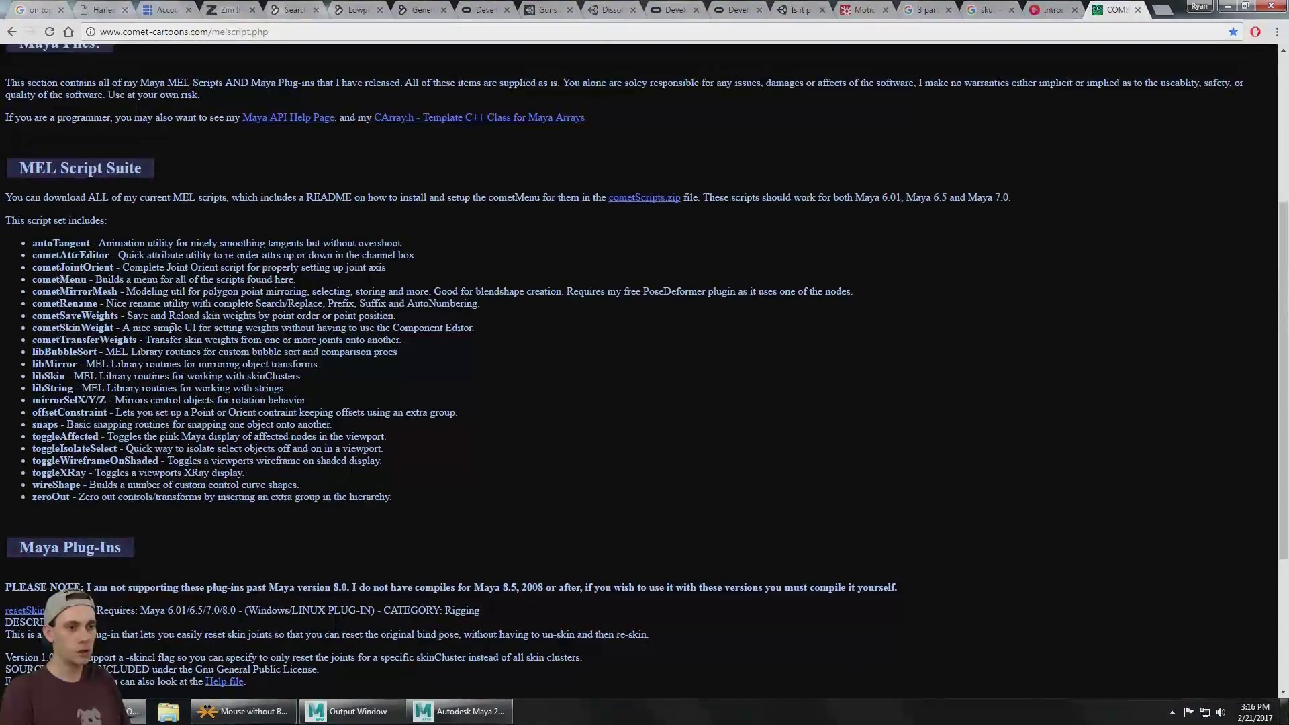
left_click_drag(38, 242, 410, 502)
left_click(409, 500)
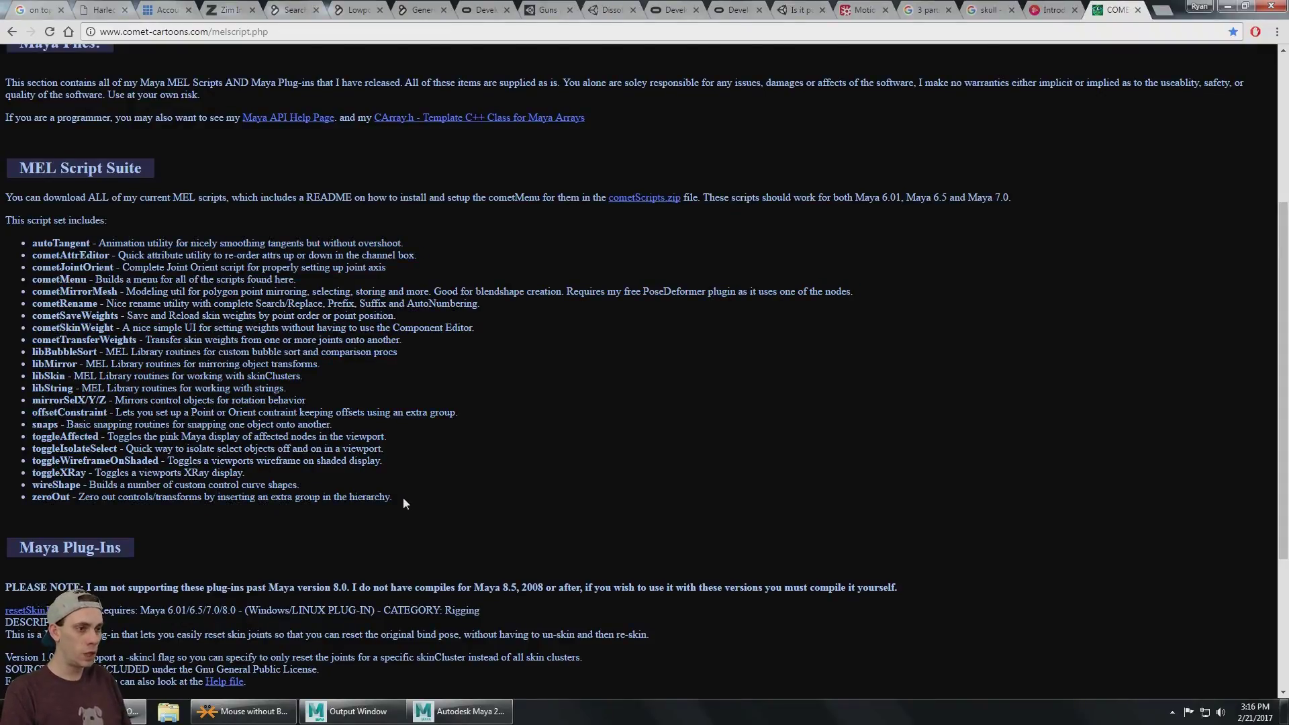
scroll(406, 499, "up", 1)
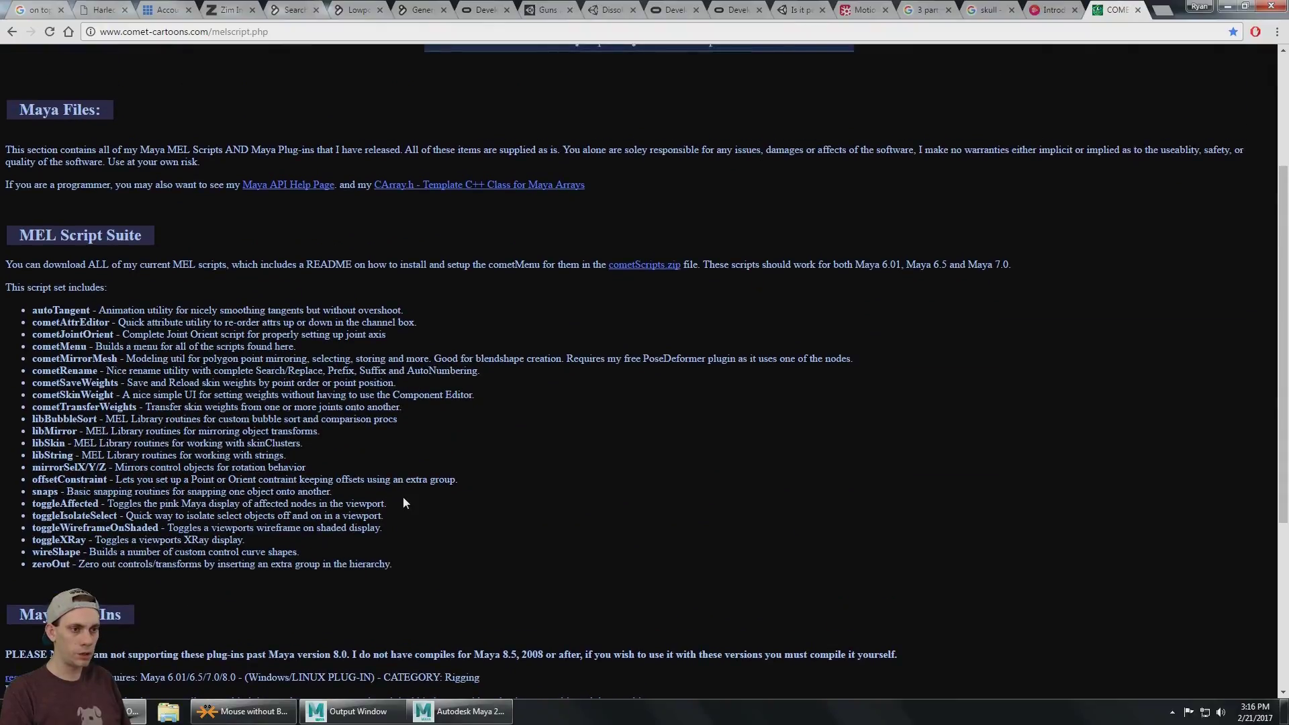
Download cometScripts.zip, open its README.html in Chrome, and highlight the maya\scripts install path
left_click(644, 266)
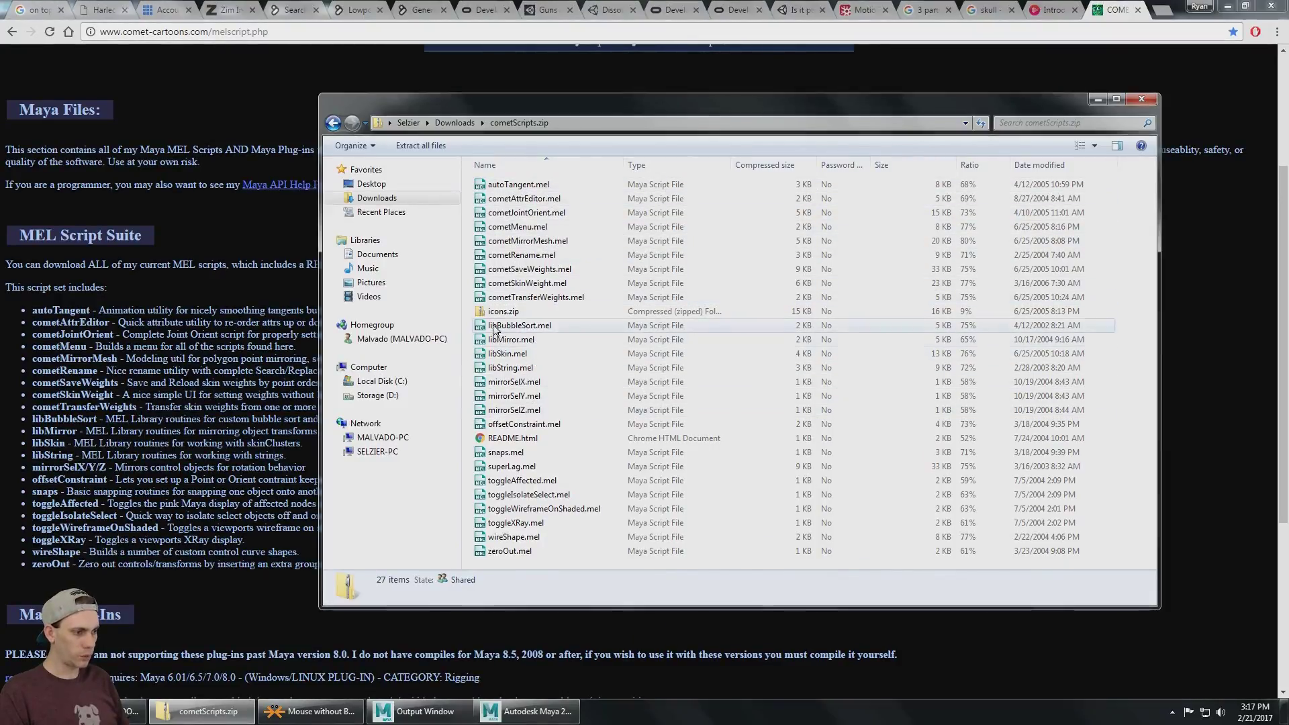
double_click(513, 439)
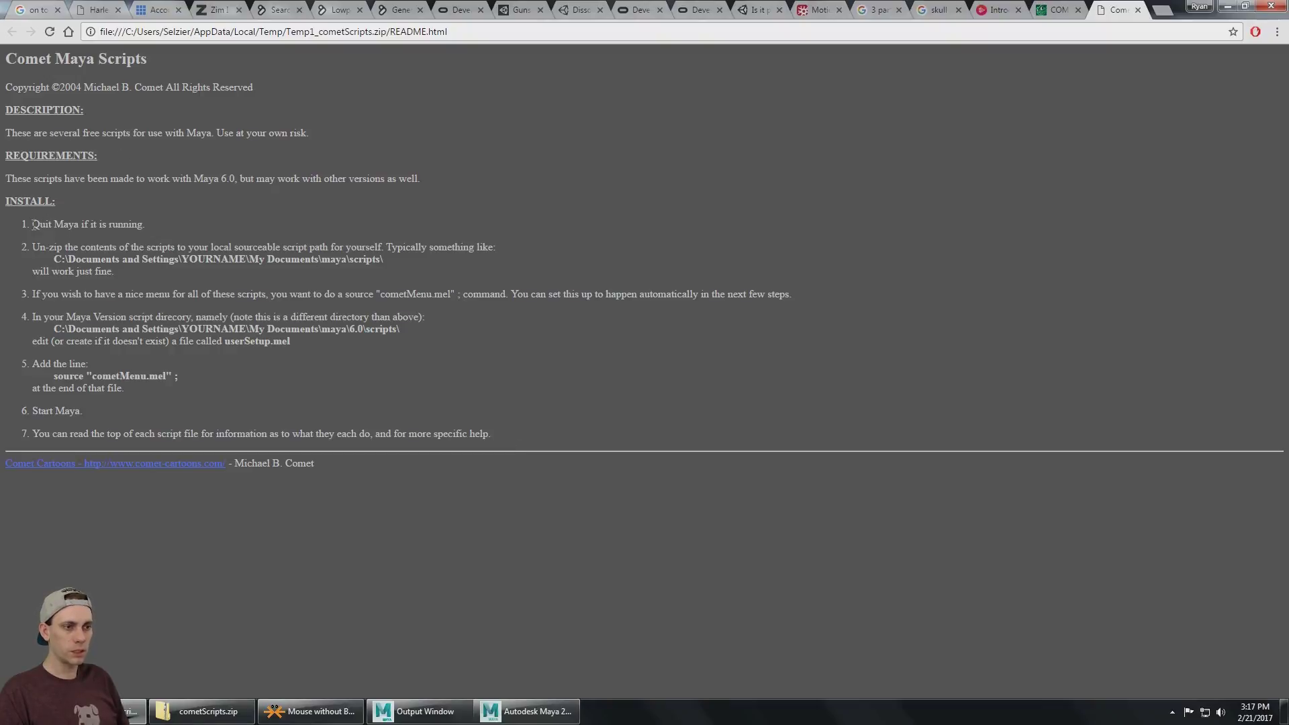
left_click_drag(33, 223, 145, 225)
left_click(186, 244)
left_click_drag(322, 261, 389, 261)
left_click(405, 262)
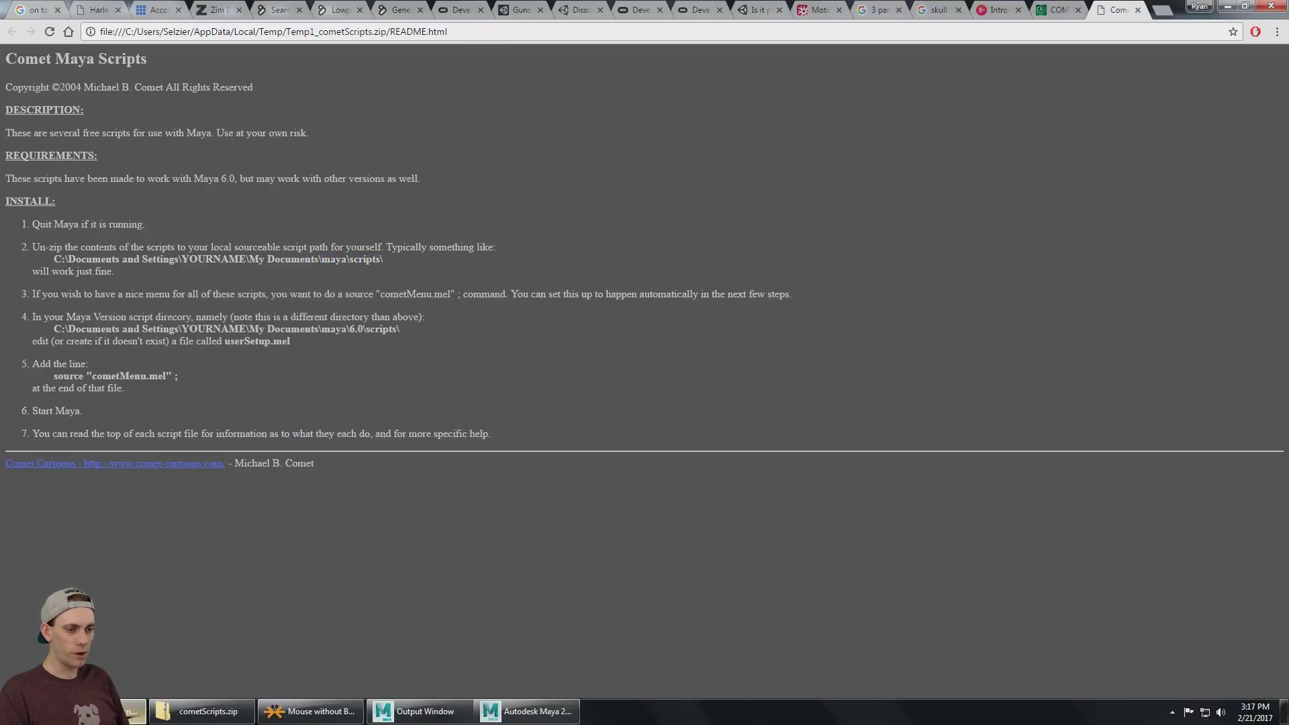
Open the Documents > Maya > scripts folder in Windows Explorer
key("super")
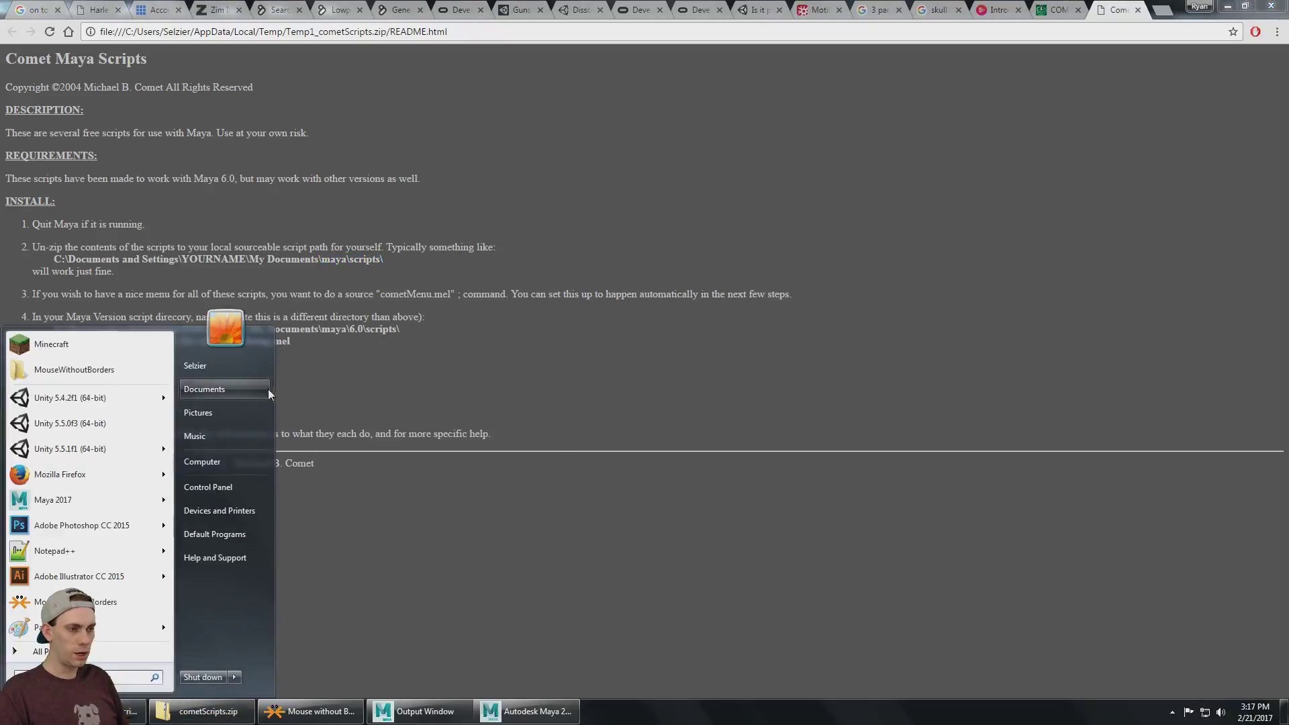
left_click(251, 389)
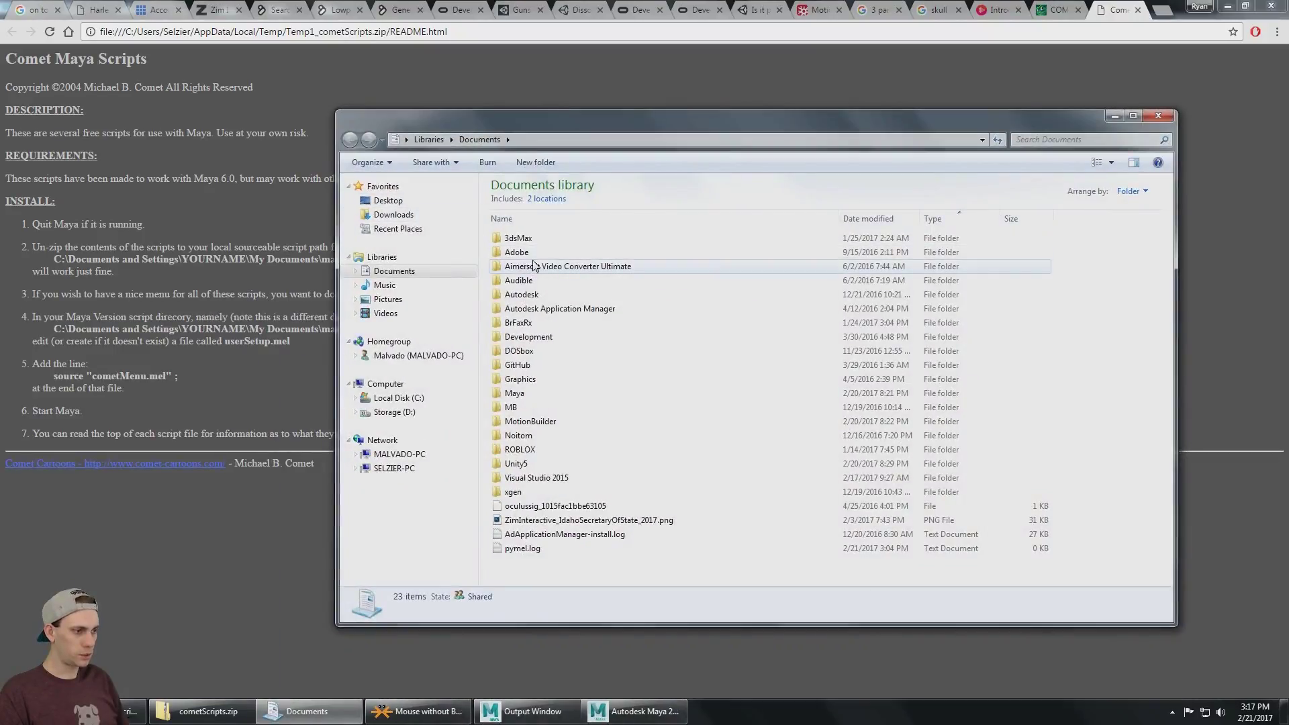
double_click(521, 394)
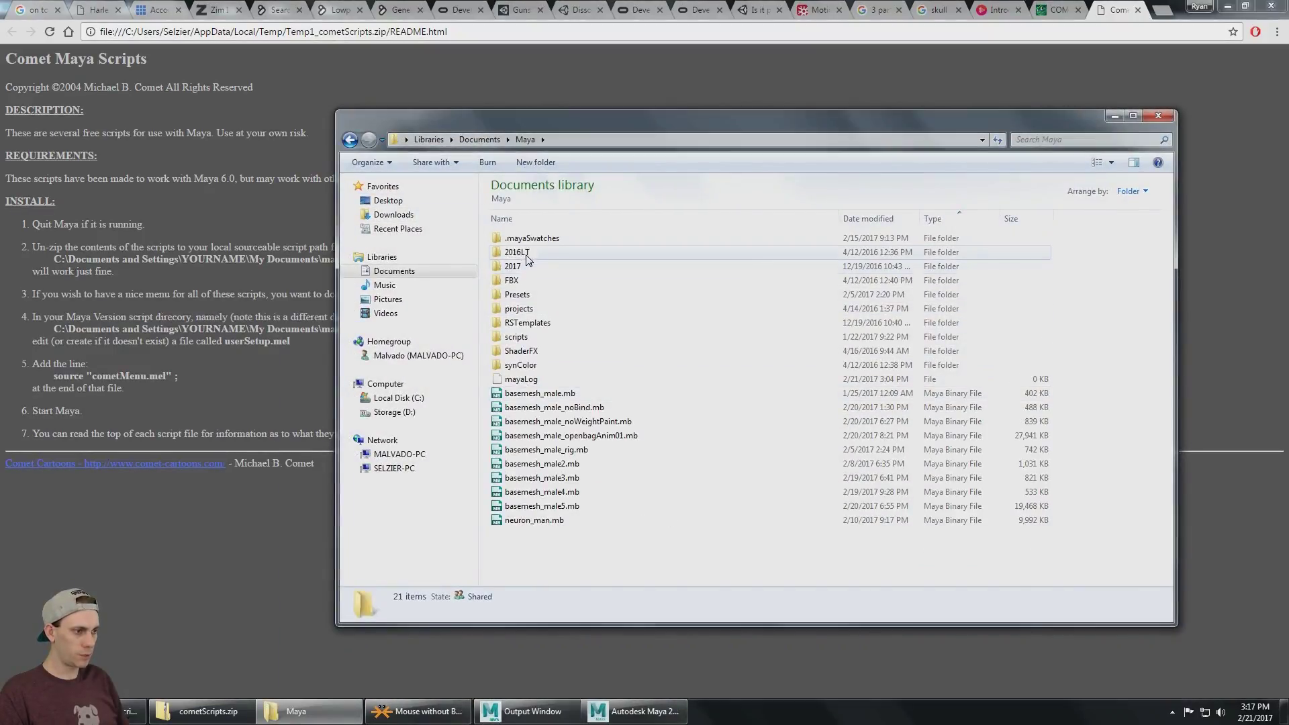
left_click(532, 351)
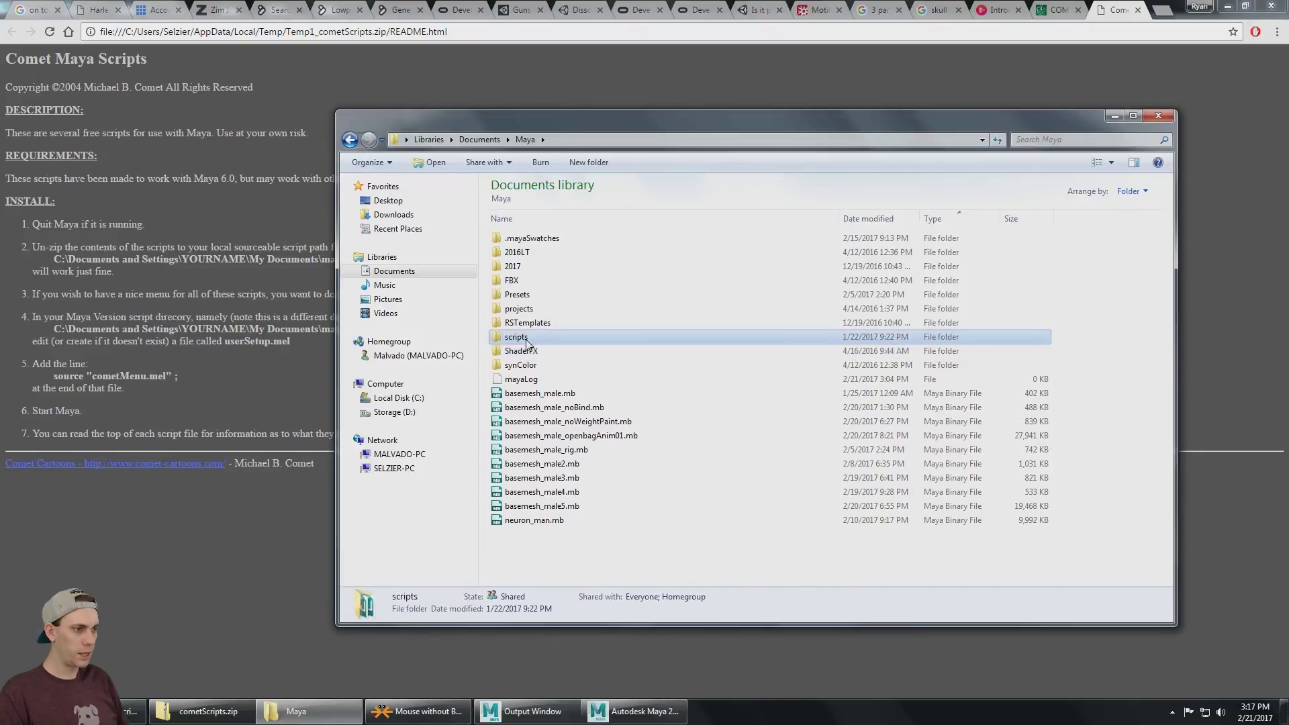
double_click(517, 336)
Select cometJointOrient.mel and cometRename.mel, then minimize the Explorer window
scroll(567, 269, "down", 1)
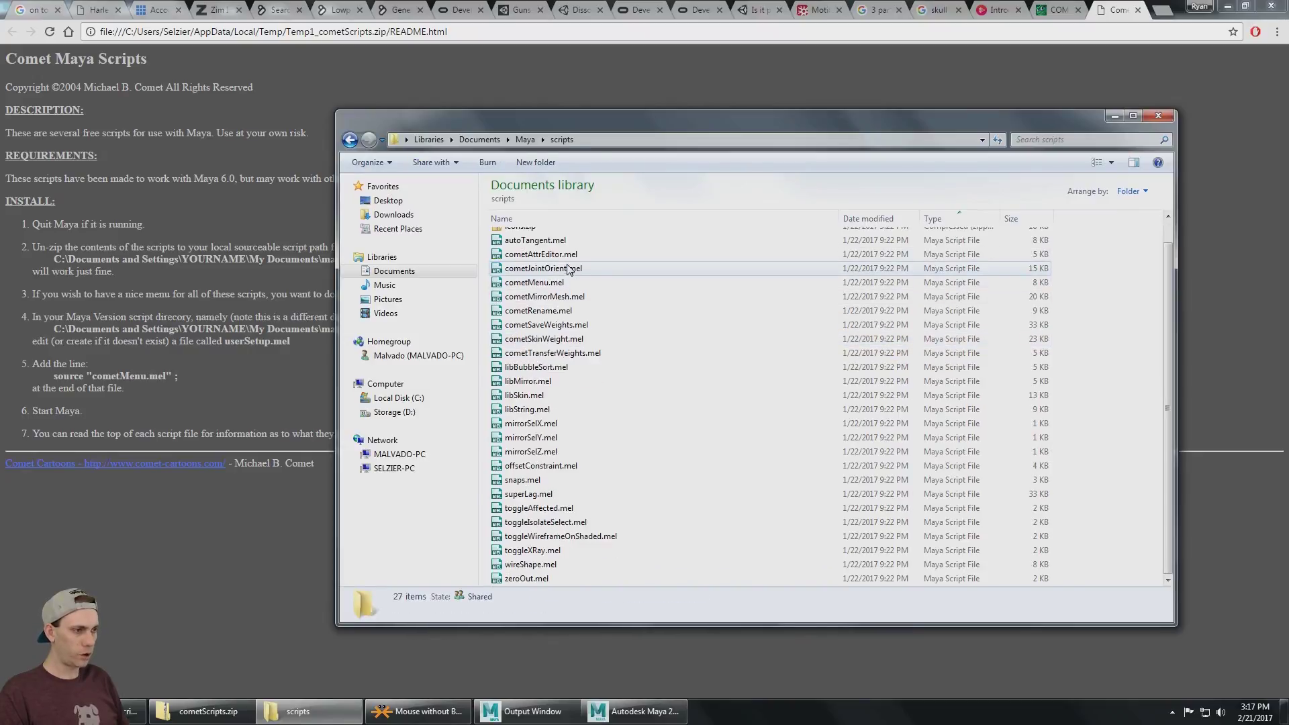
left_click(527, 268)
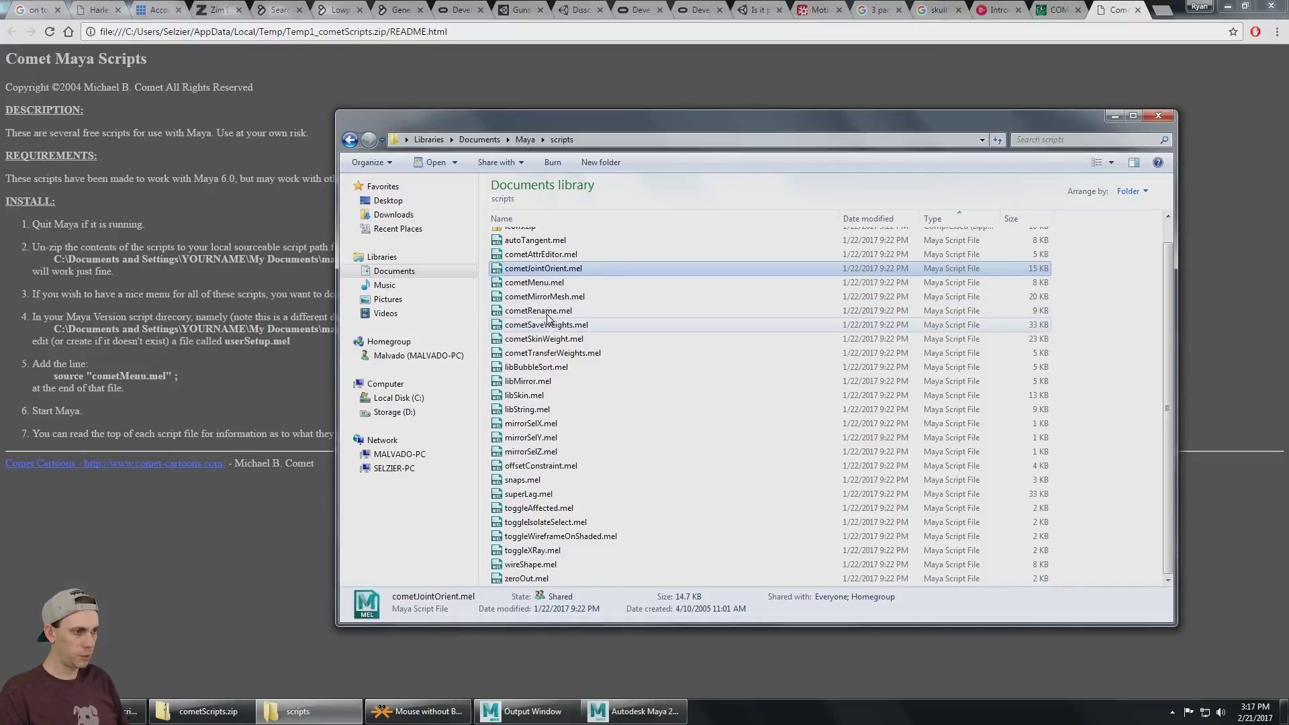
left_click(546, 312)
left_click(556, 270, "ctrl")
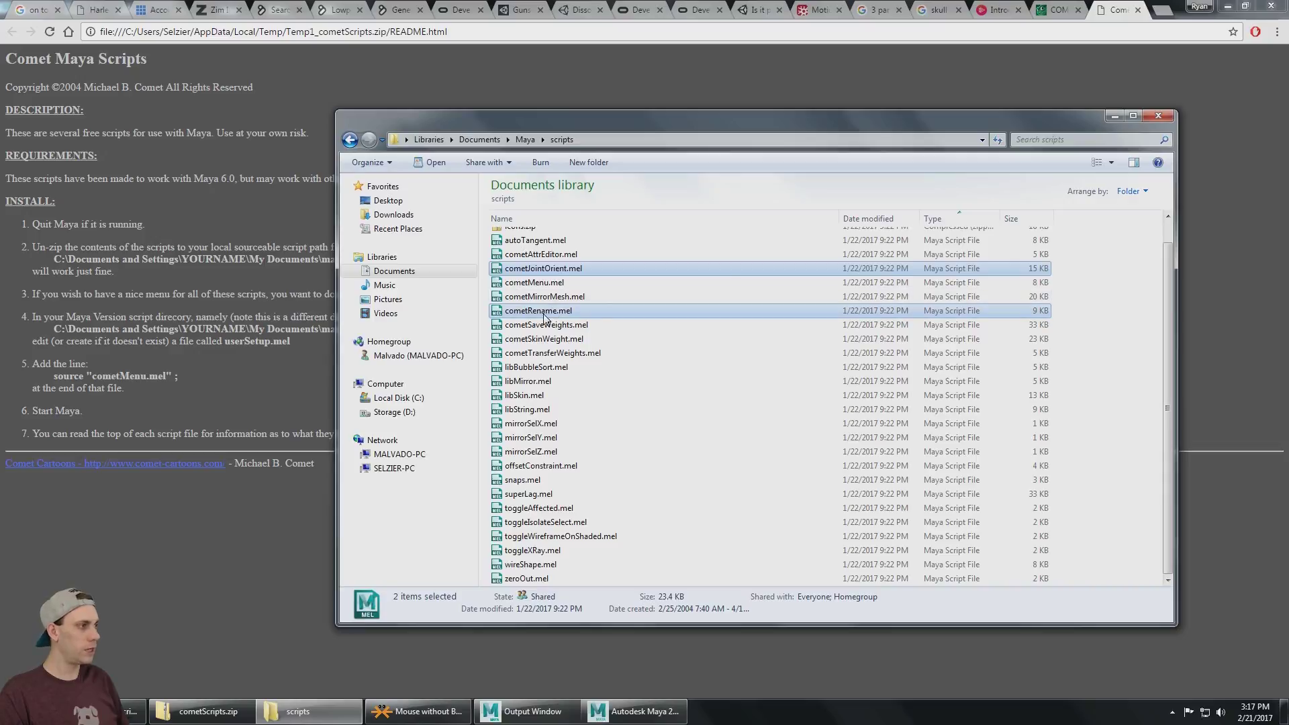
left_click(1115, 116)
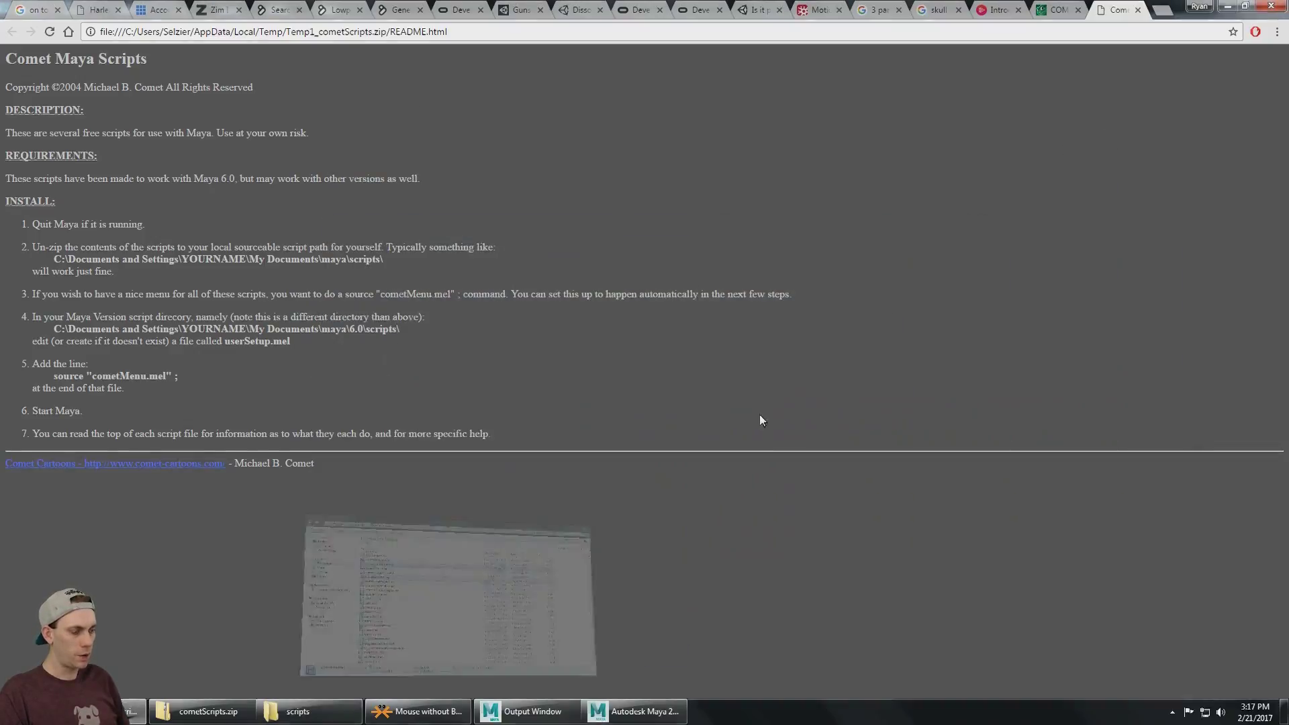
Restore the Maya scripts folder window over Maya briefly, then minimize it again
left_click(606, 716)
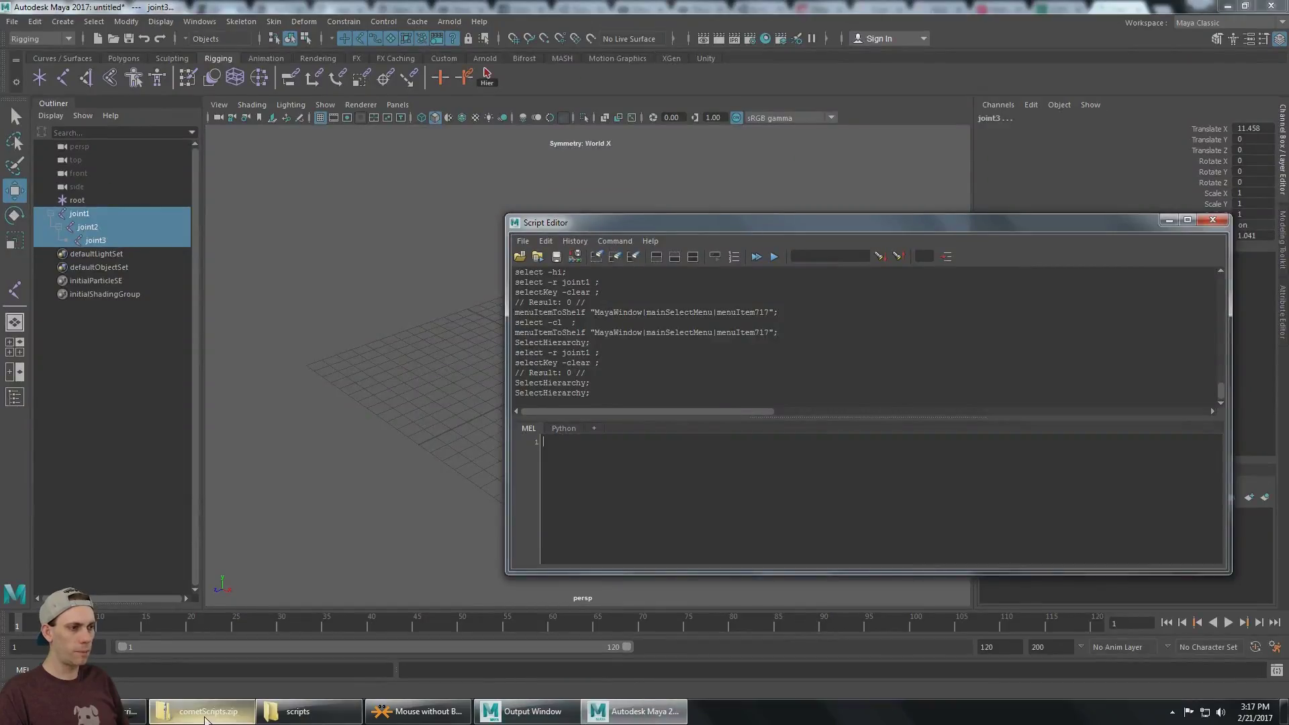
left_click(298, 712)
scroll(577, 300, "up", 1)
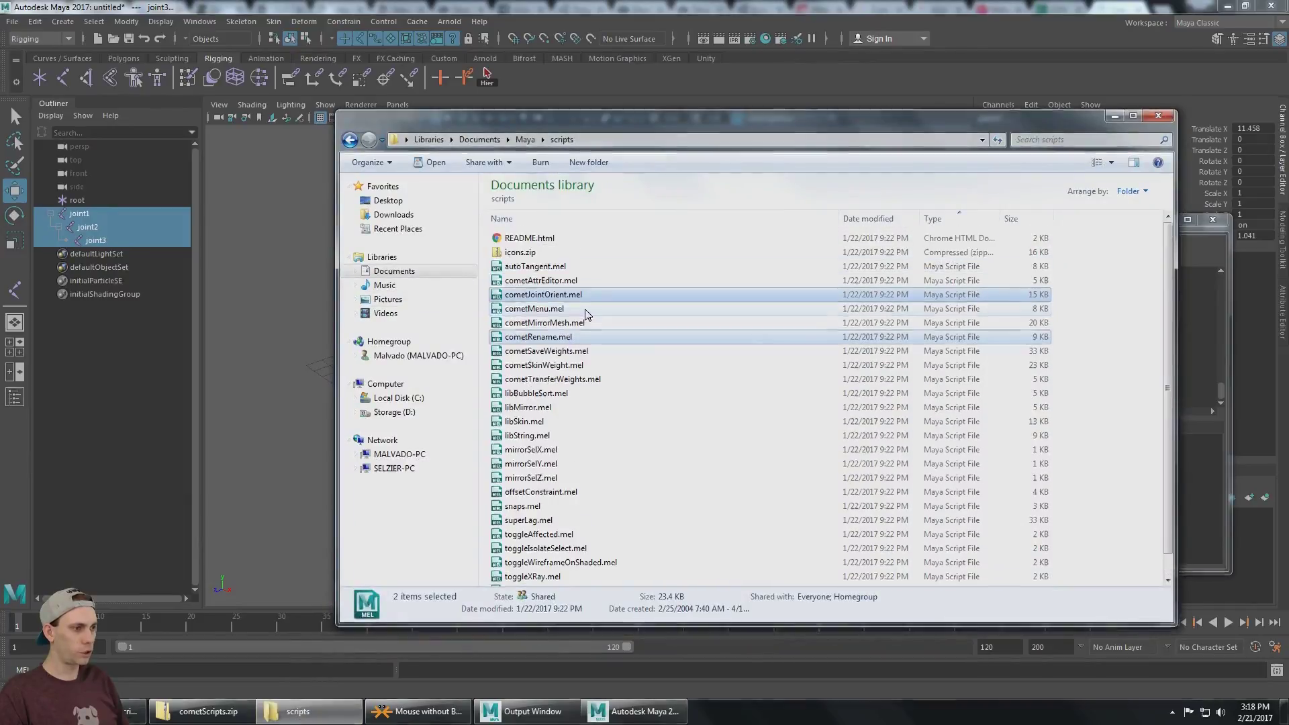
scroll(583, 322, "down", 1)
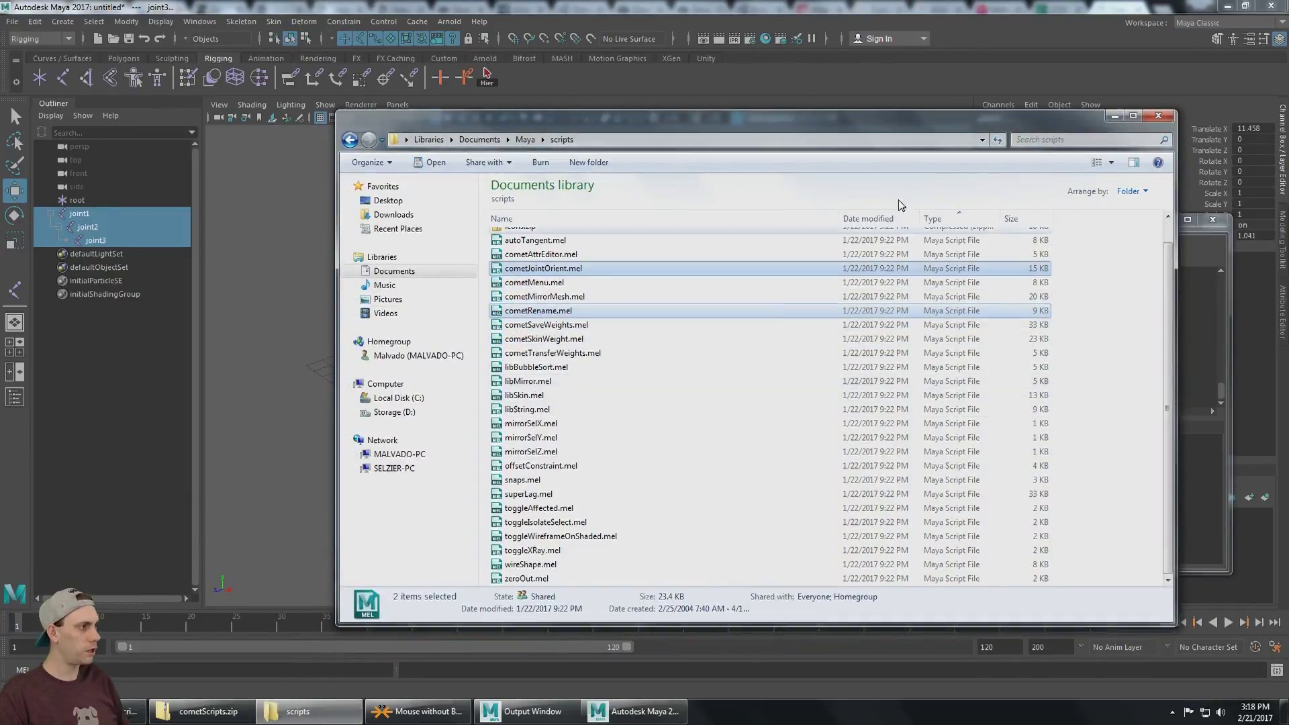
left_click(1114, 117)
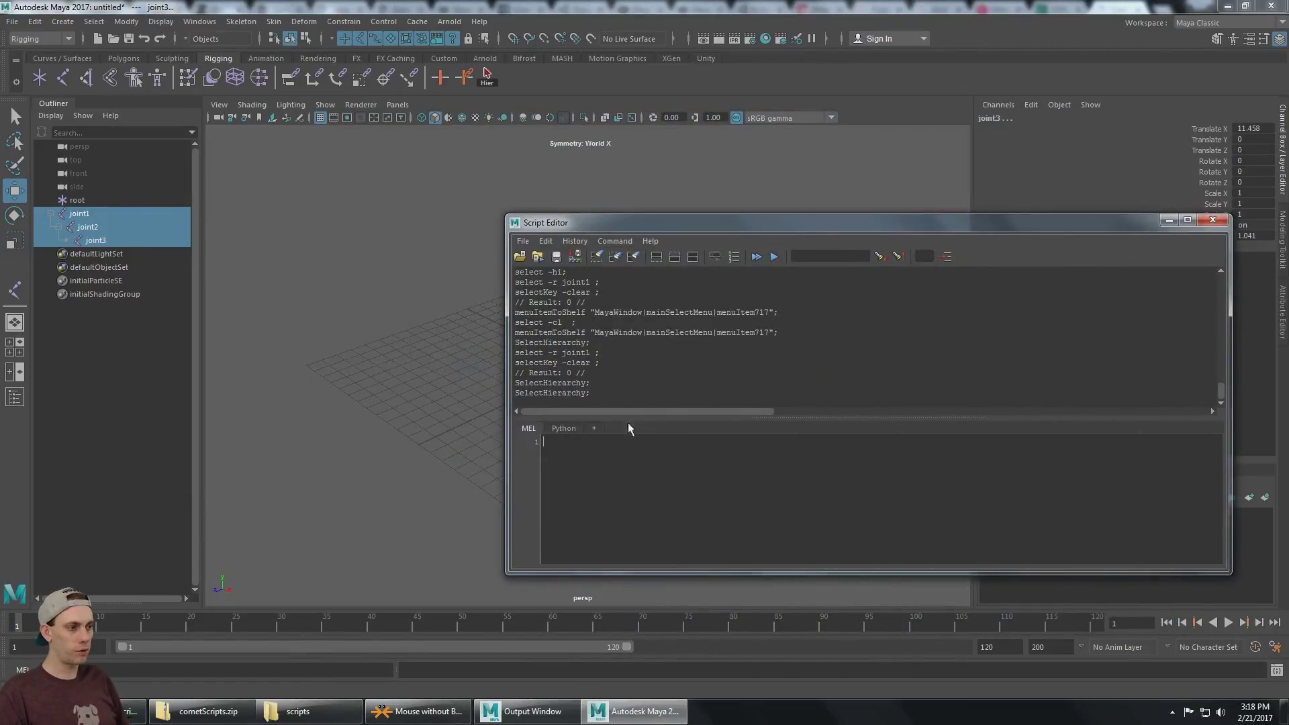
Copy the name cometJointOrient from the cometJointOrient.mel file name and return to Maya
key("alt+Tab")
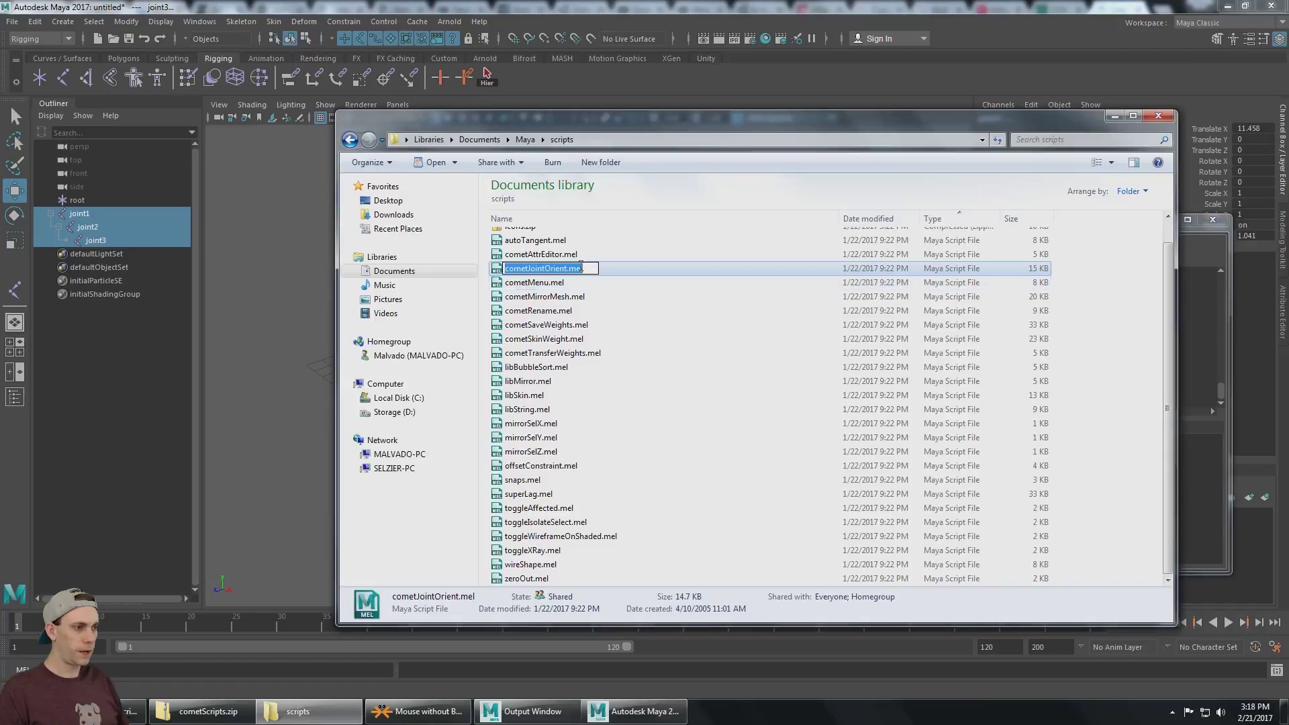
left_click(574, 269)
key("ctrl+c")
key("Escape")
key("alt+Tab")
Paste cometJointOrient into the Script Editor's MEL input as a single line
left_click(626, 486)
key("ctrl+v")
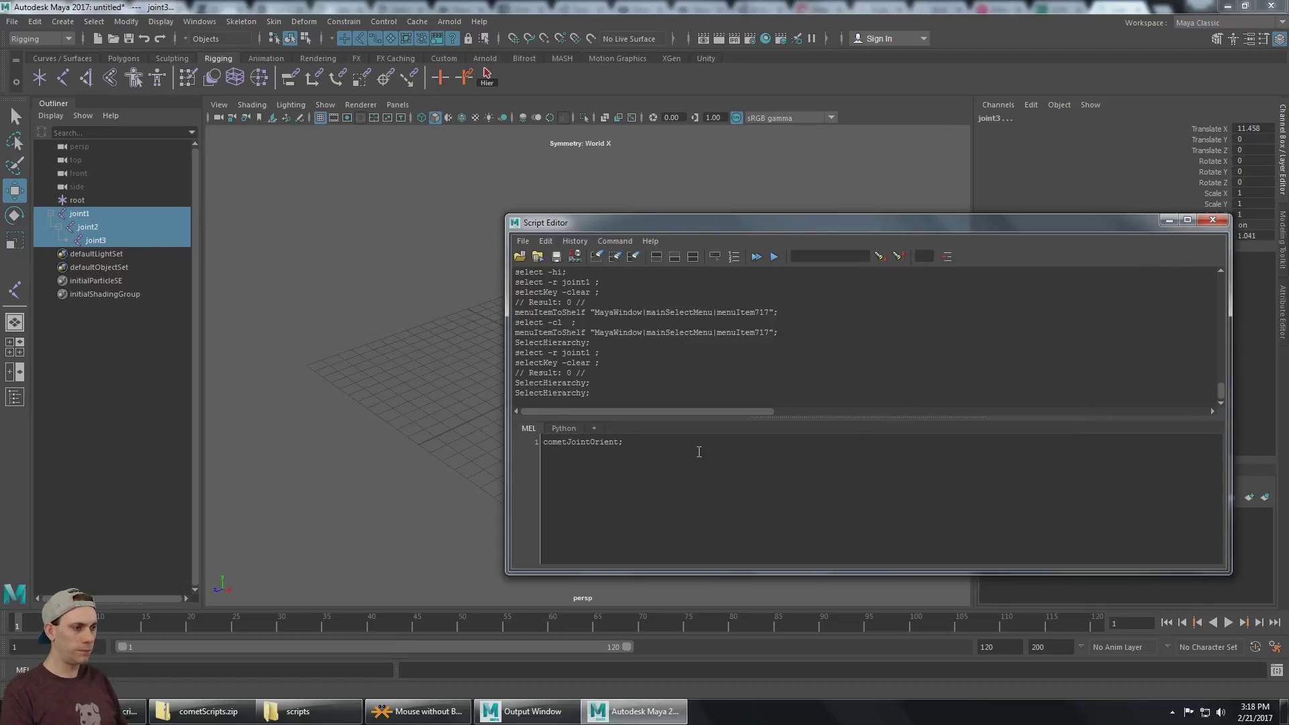
key("BackSpace")
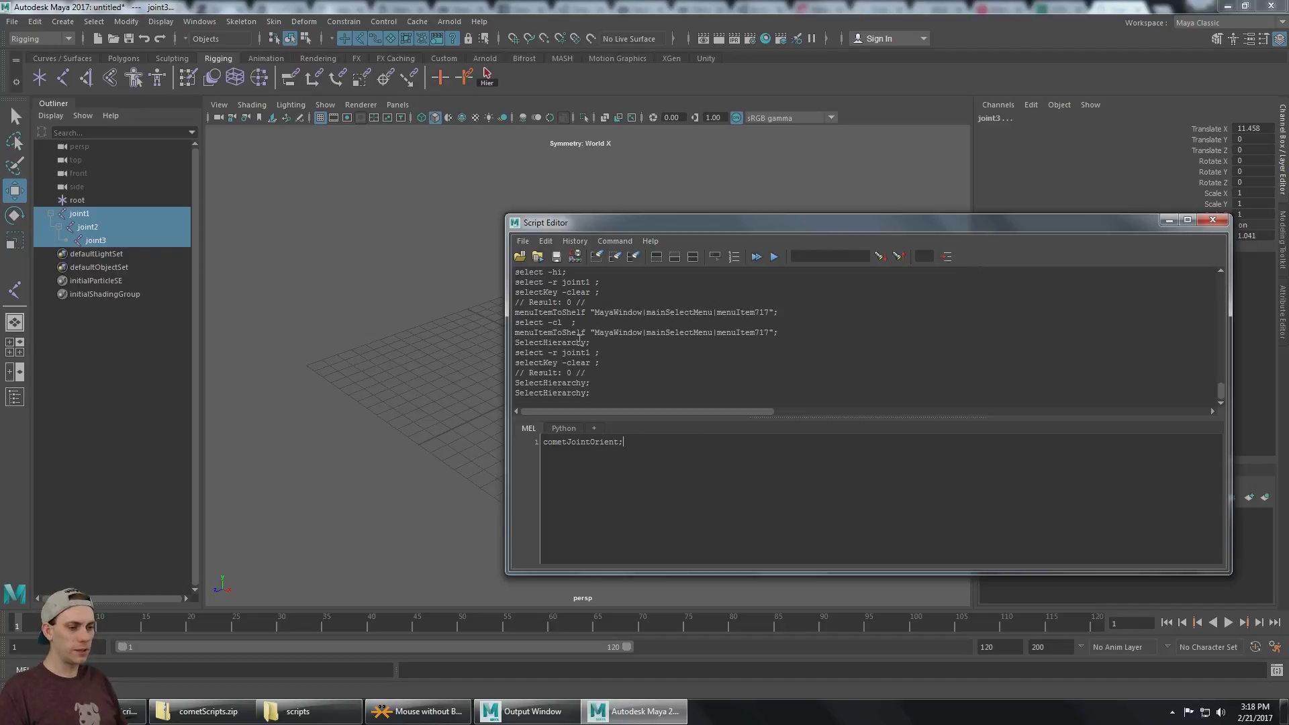
left_click(142, 666)
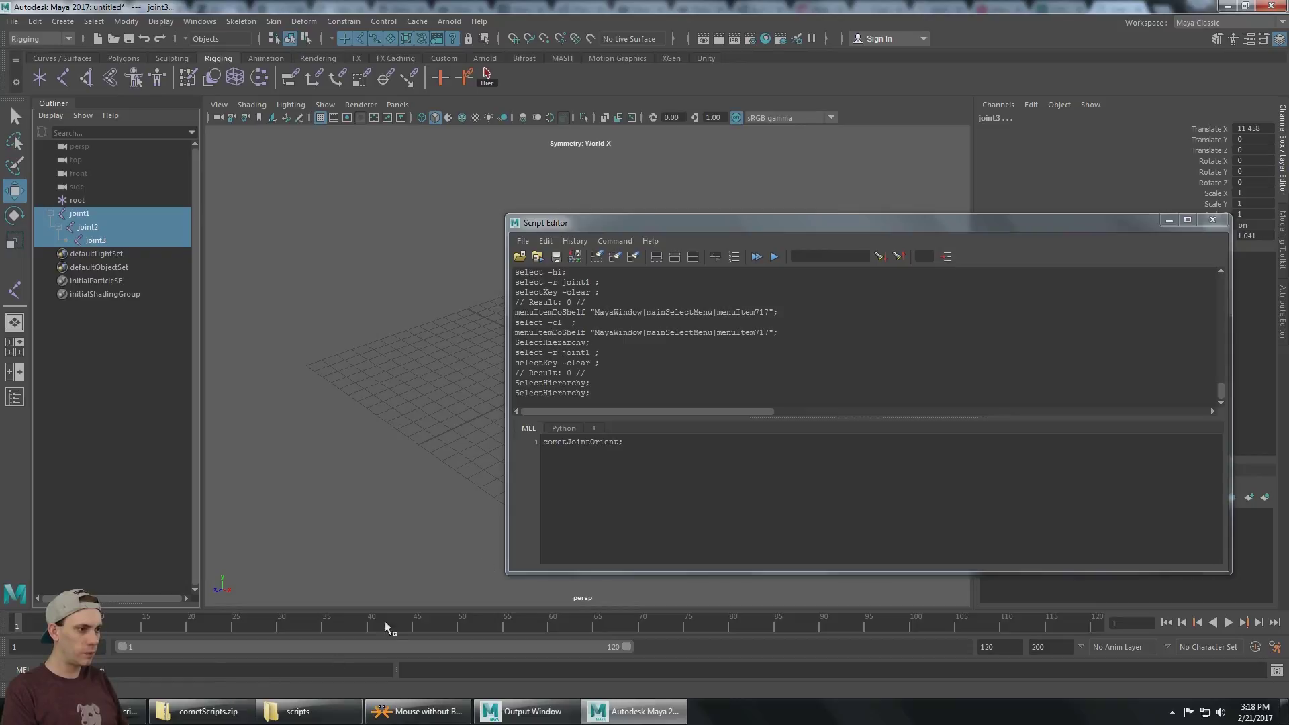
Run cometJointOrient, move its window over the viewport, and set Aim Axis to Y
left_click(539, 532)
key("ctrl+Return")
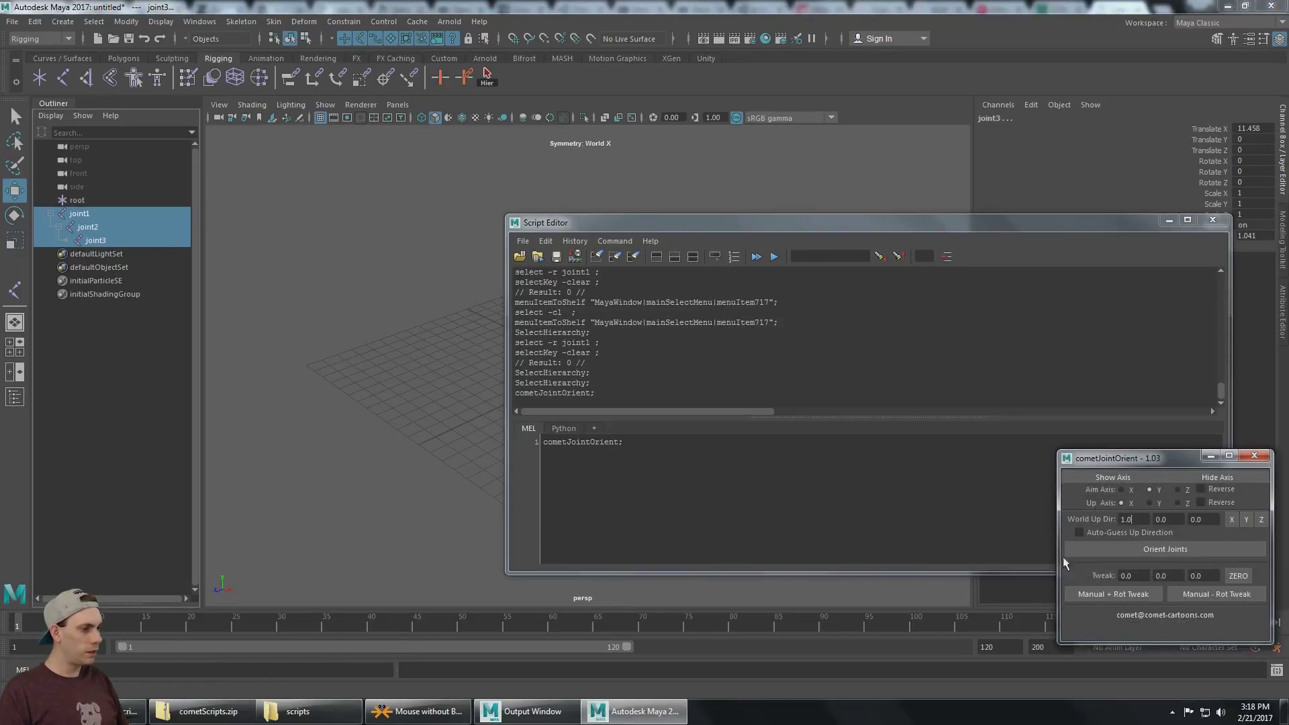
left_click_drag(1127, 464, 308, 390)
left_click(330, 416)
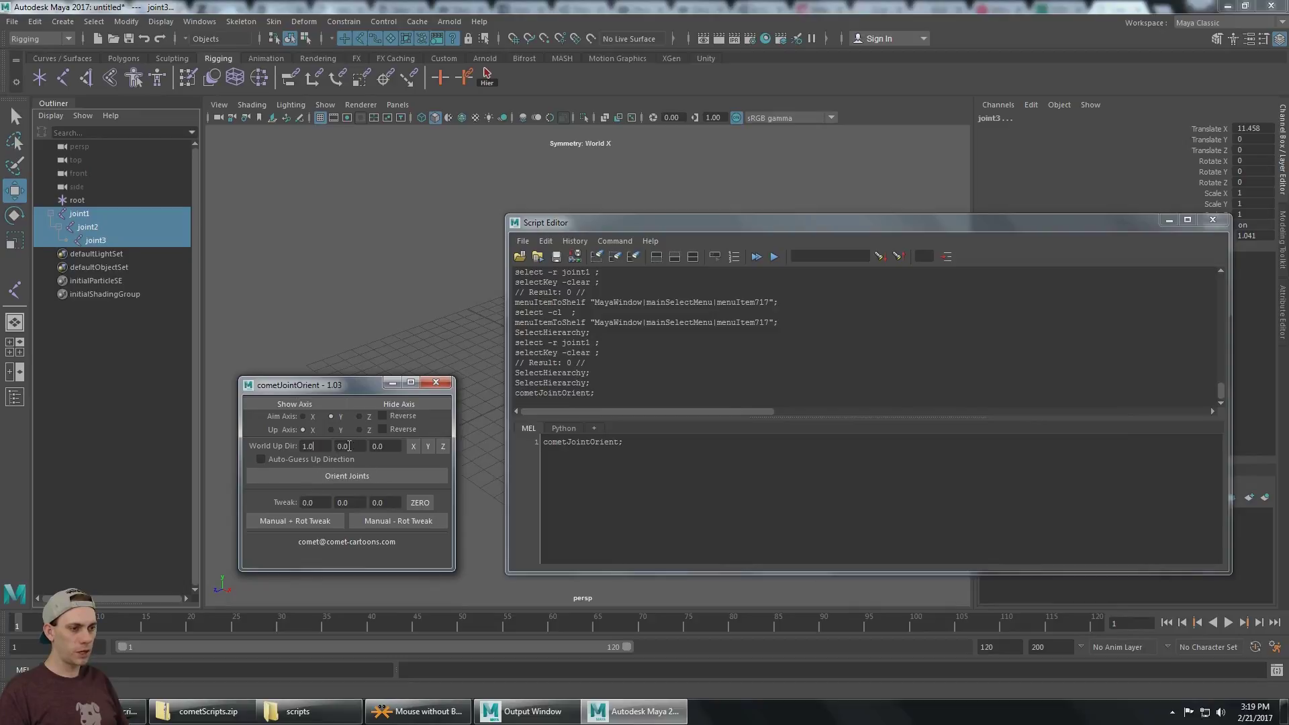
left_click_drag(317, 384, 314, 376)
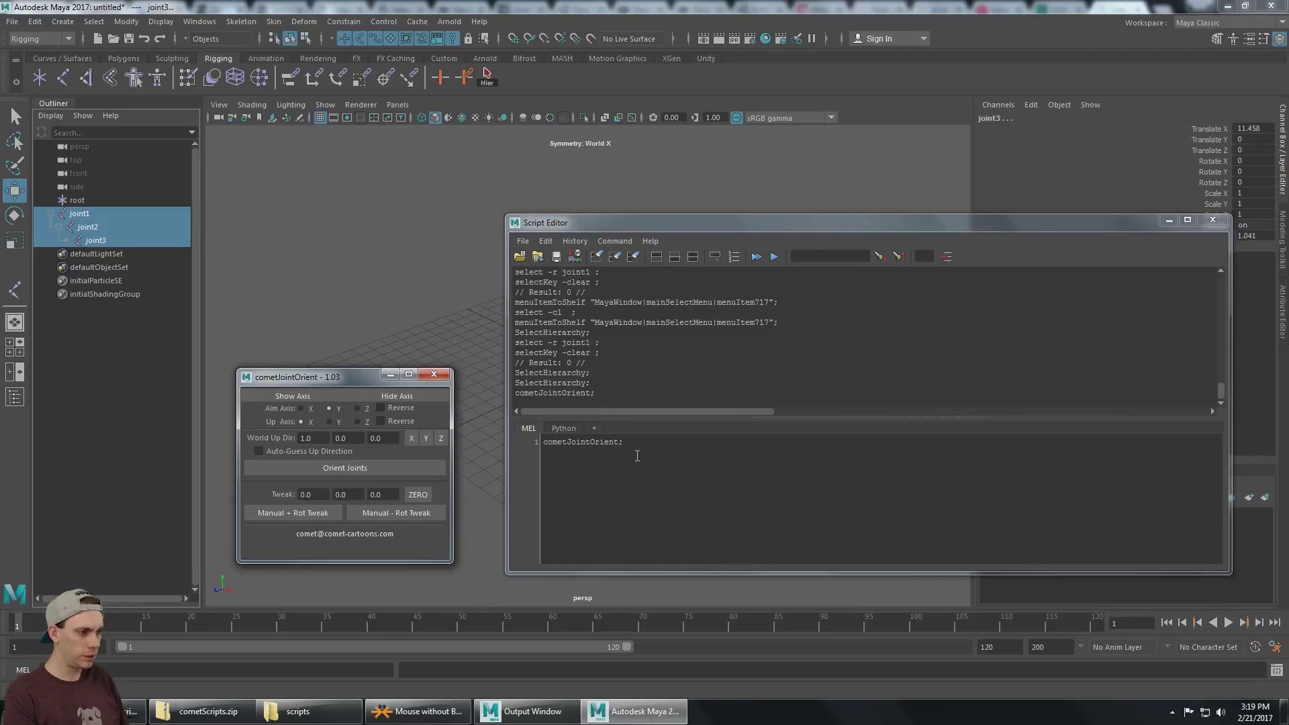
Save the cometJointOrient command from the history to the Rigging shelf as a JntOrnt button
left_click(605, 396)
triple_click(546, 443)
key("BackSpace")
left_click_drag(596, 393, 516, 397)
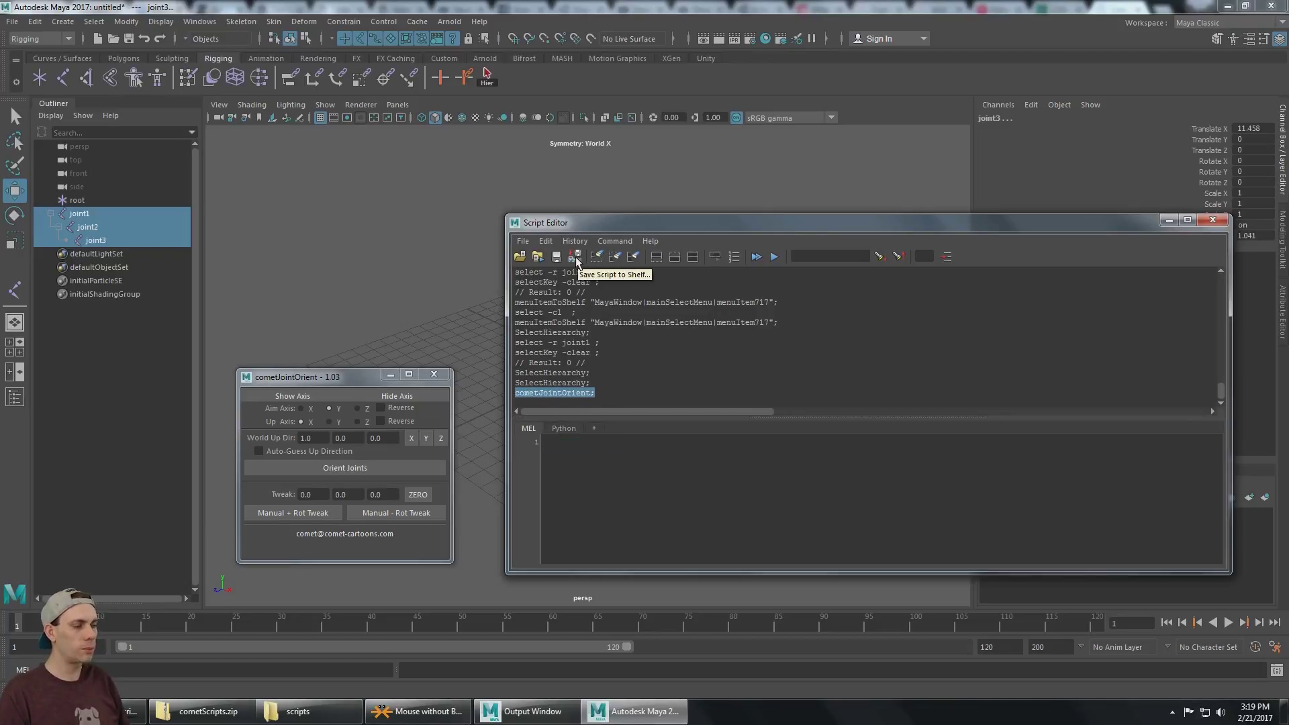
left_click(577, 260)
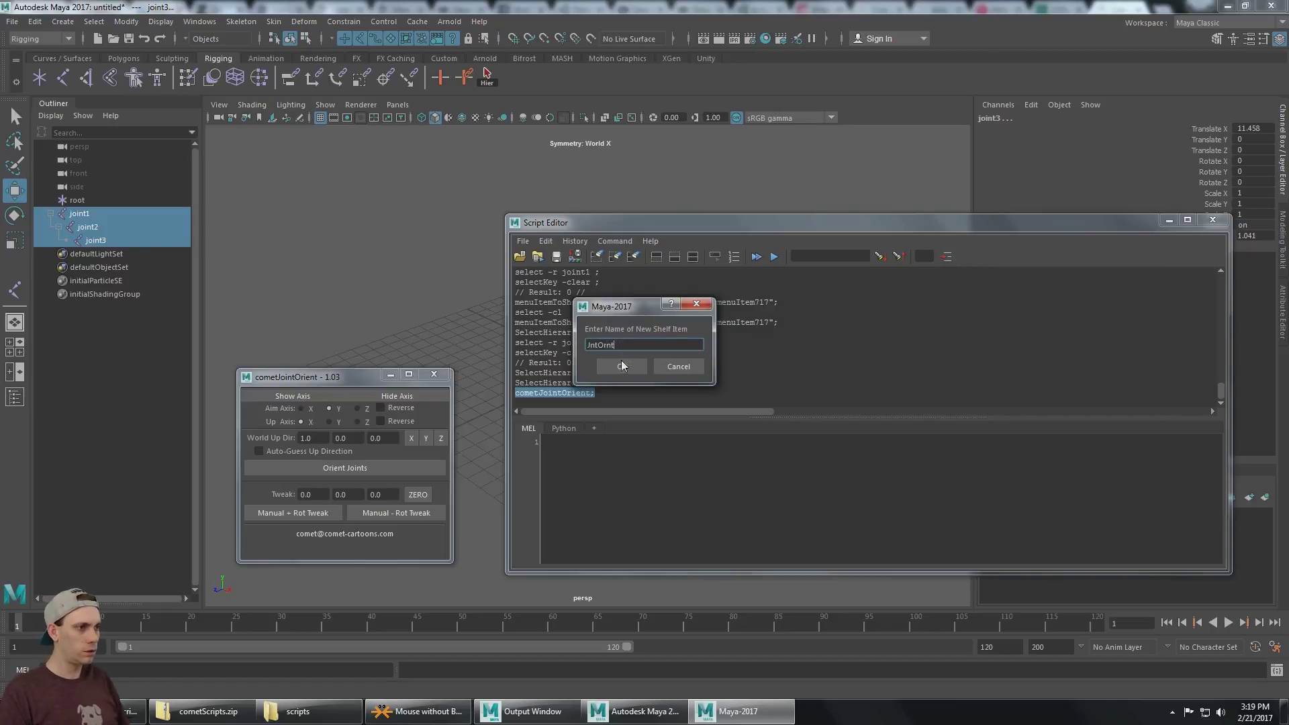
left_click(621, 366)
left_click(680, 367)
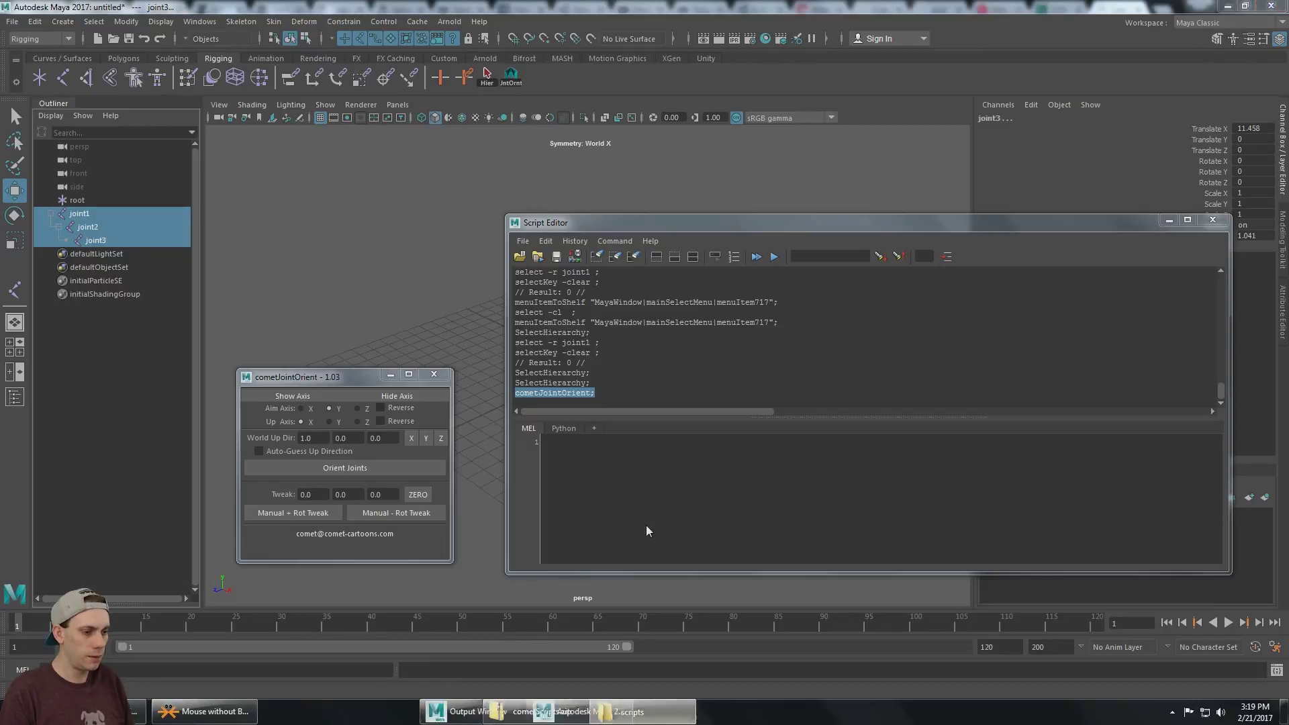
Enter and run cometRename in the MEL tab, placing its window above cometJointOrient
left_click(644, 479)
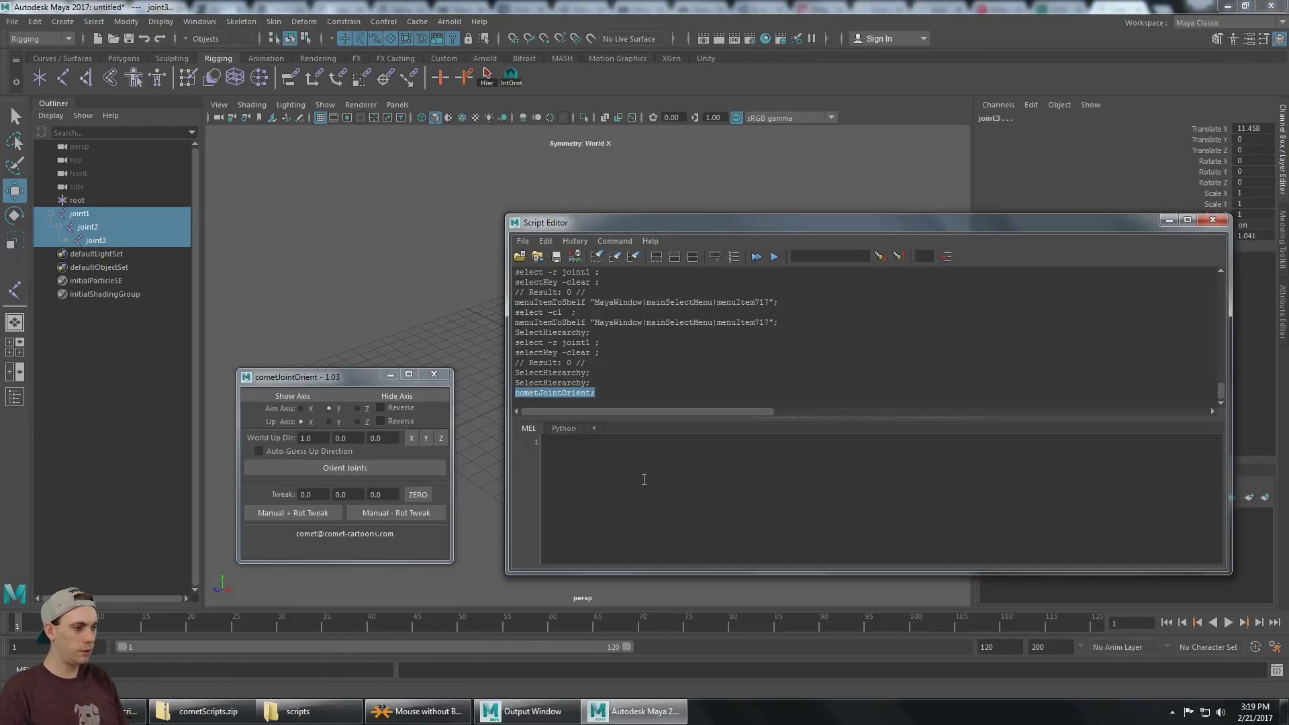
type("cometRename;")
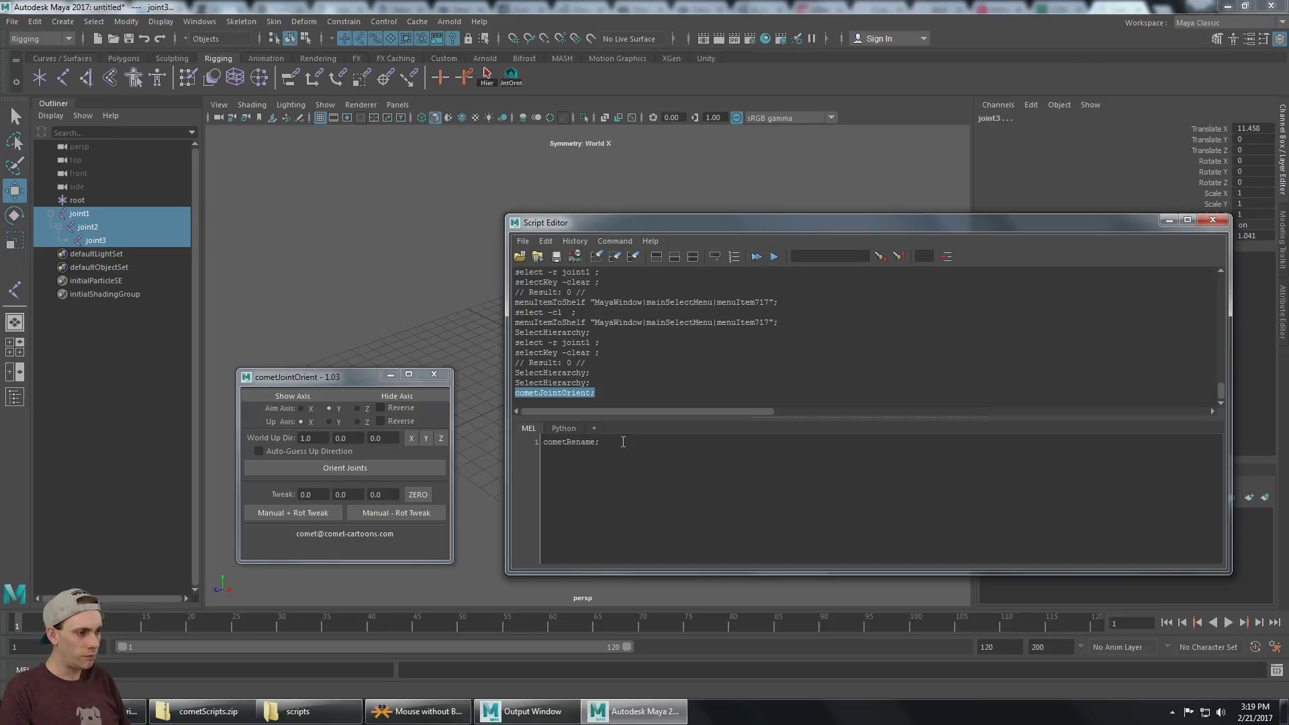
double_click(580, 449)
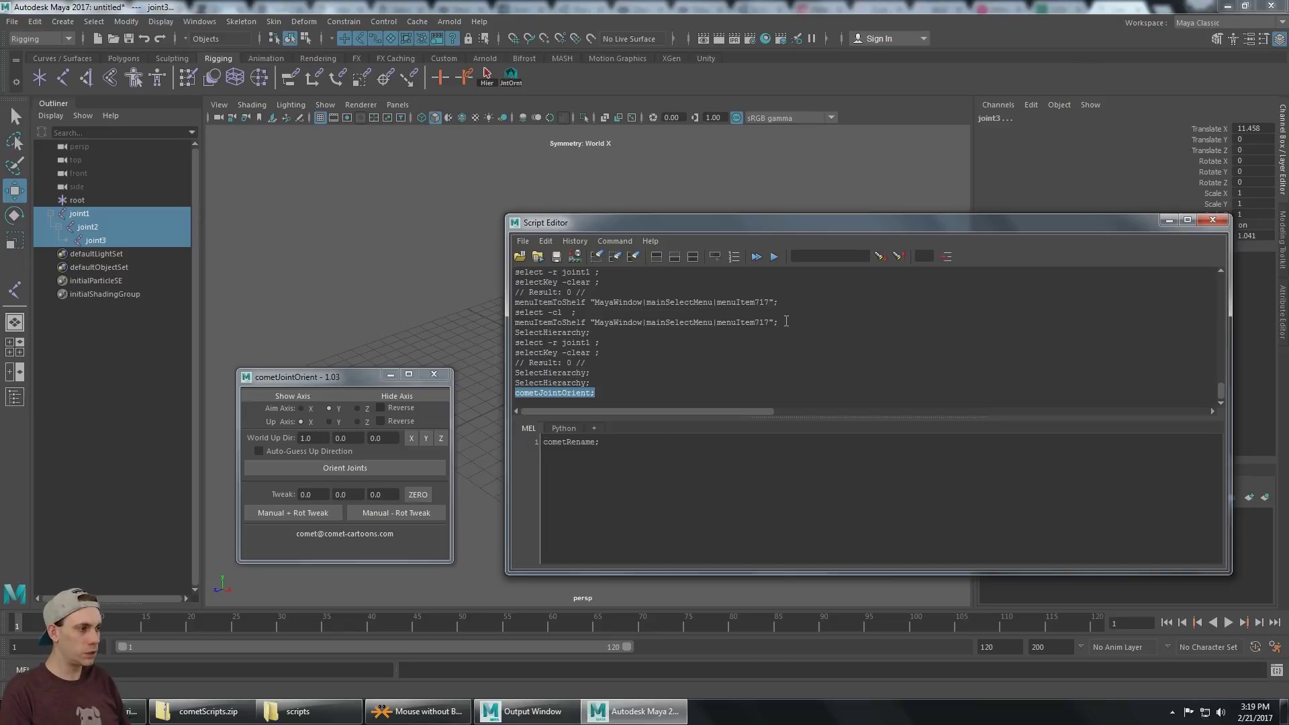
left_click(774, 258)
left_click_drag(1082, 187, 293, 91)
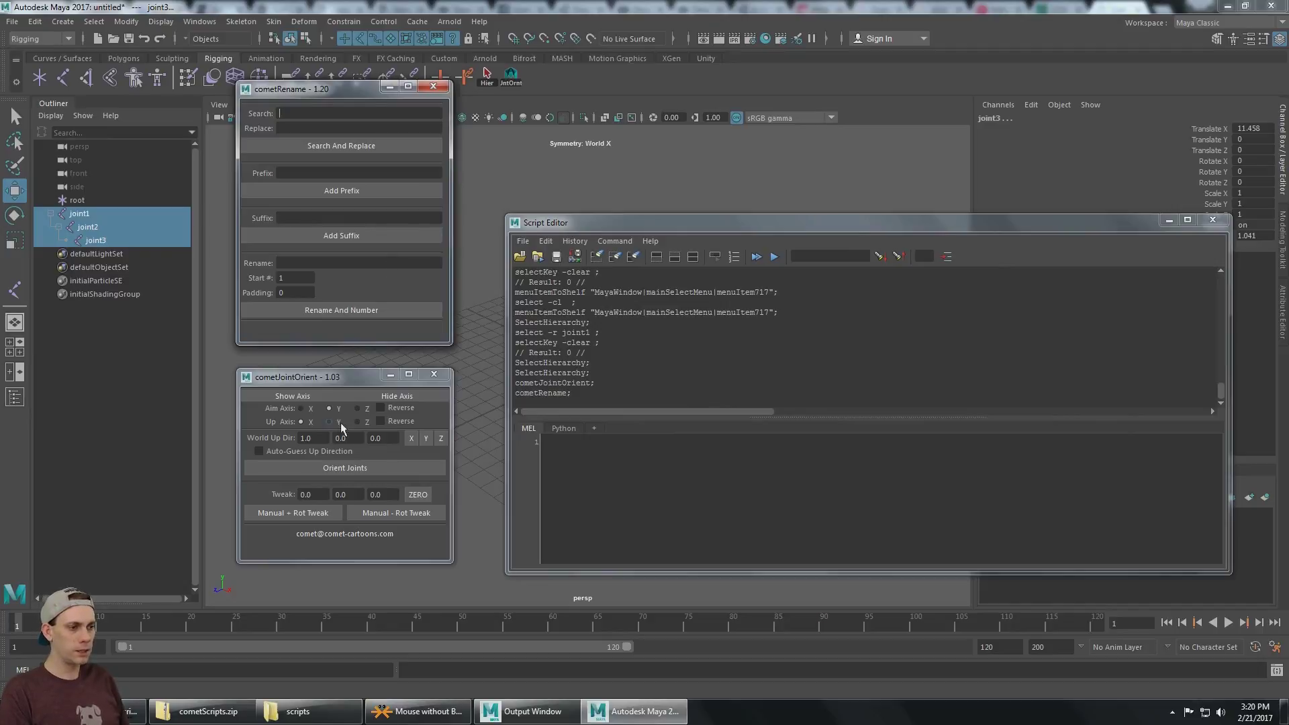
left_click_drag(331, 379, 331, 383)
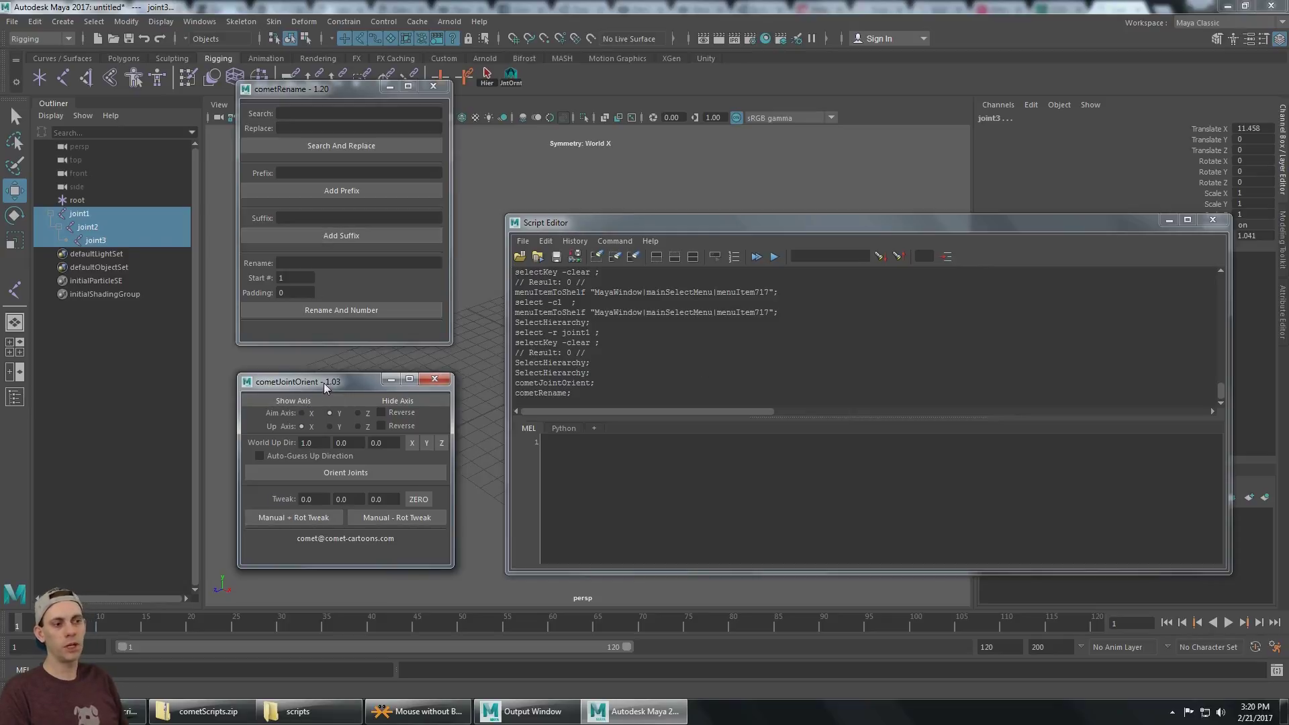
left_click_drag(323, 383, 323, 382)
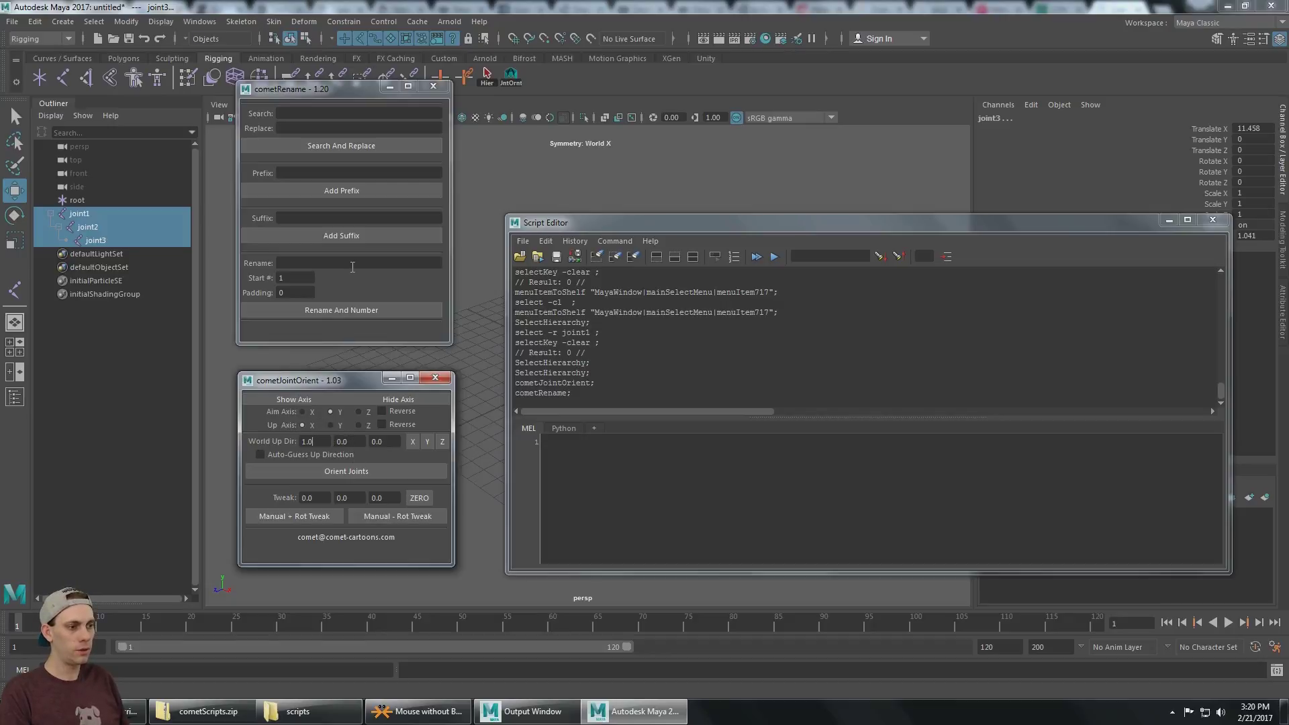
Close cometJointOrient and replace 'joint' with 'LeftArm' in the joint names, giving LeftArm1–LeftArm3
left_click(435, 378)
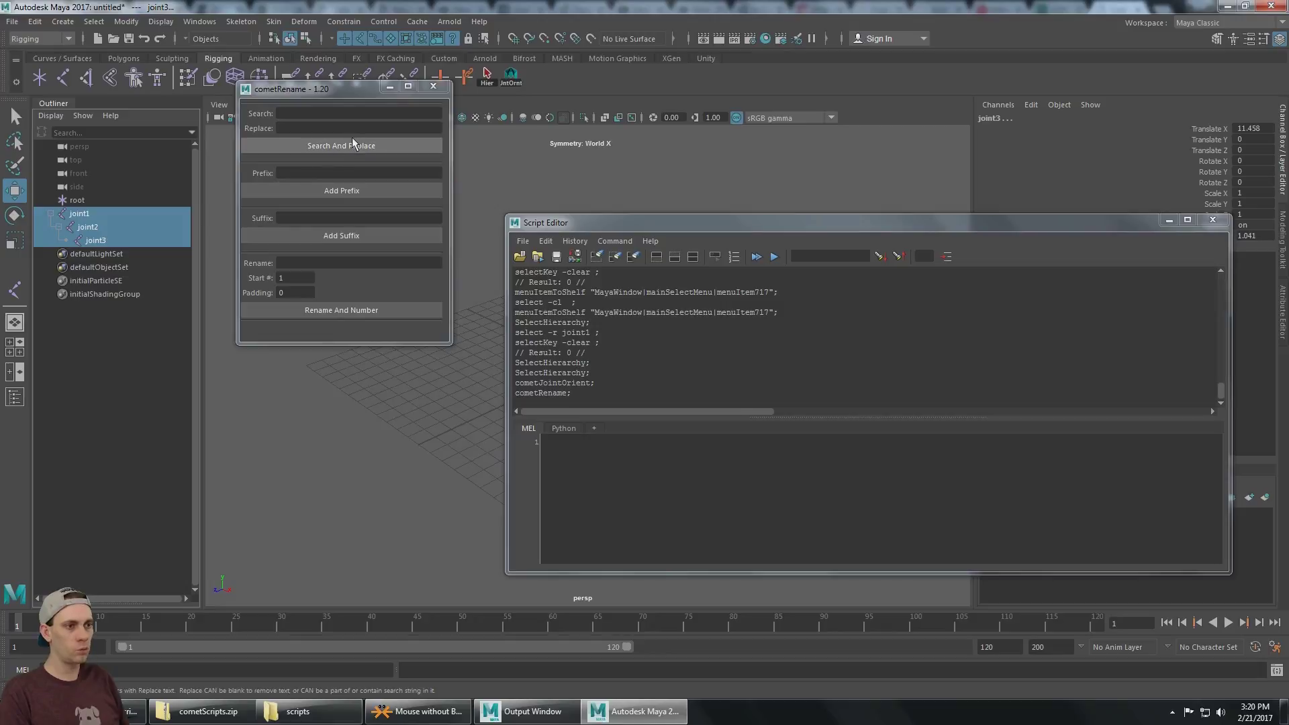
left_click(295, 114)
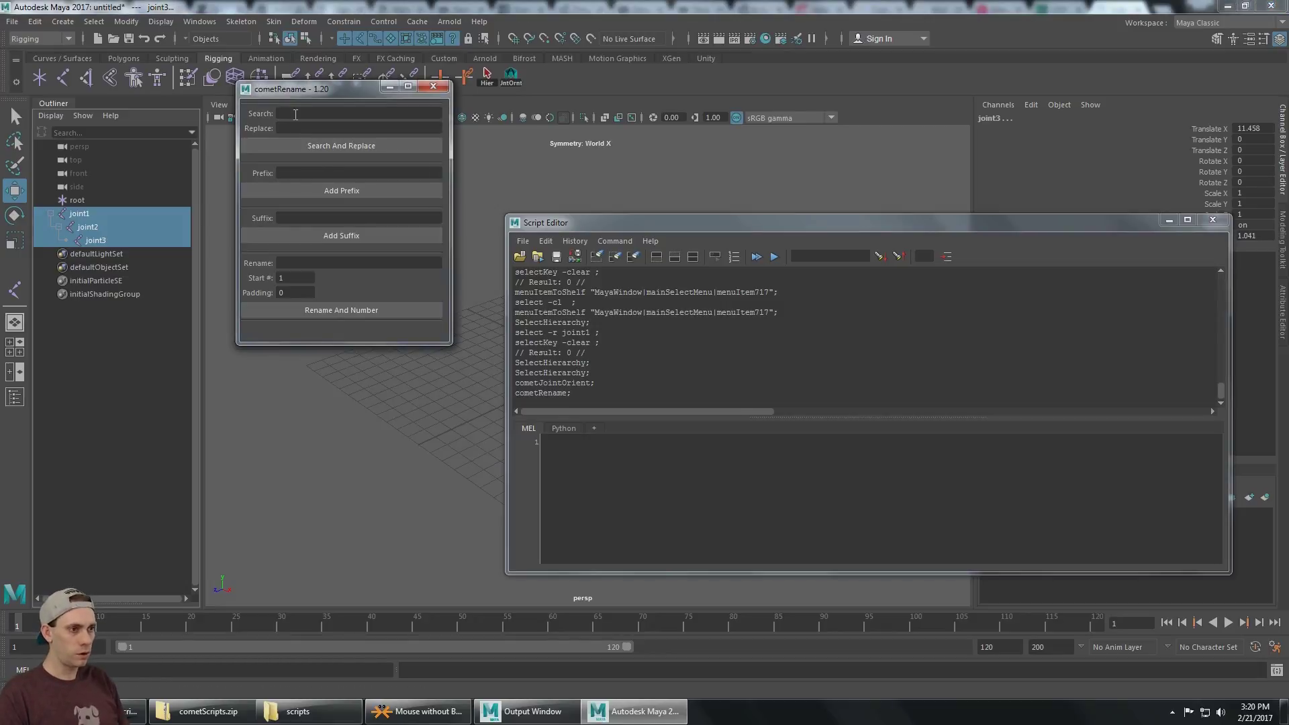
type("joint")
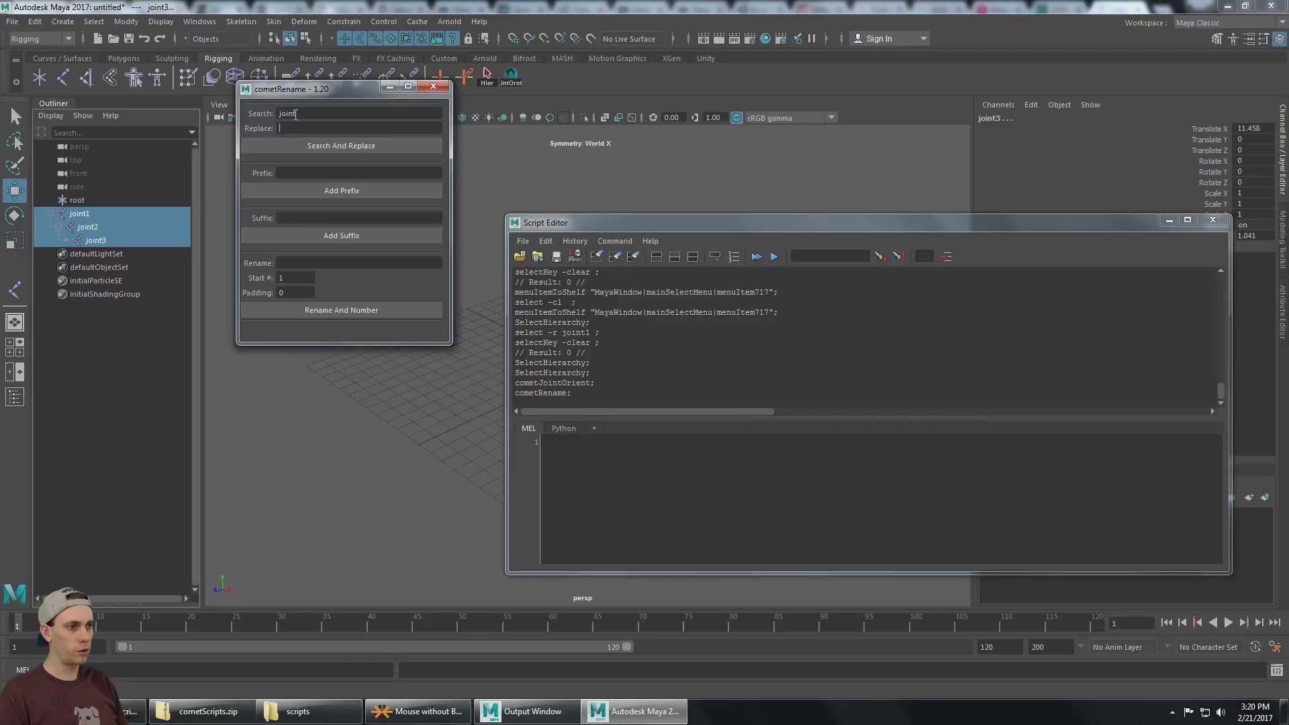
type("LeftArm")
left_click(327, 152)
left_click(434, 86)
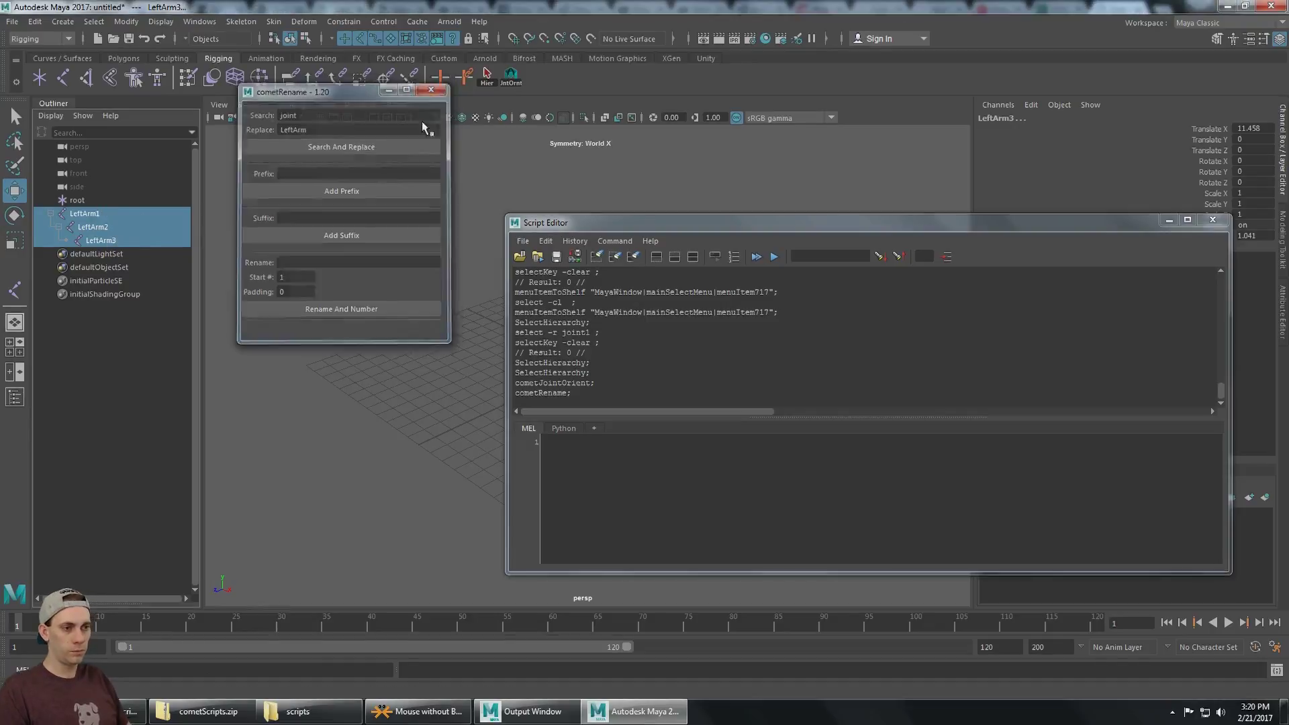
Save the cometRename command from the history to the Rigging shelf as a MEL button named Rename
left_click(101, 227)
left_click(130, 213)
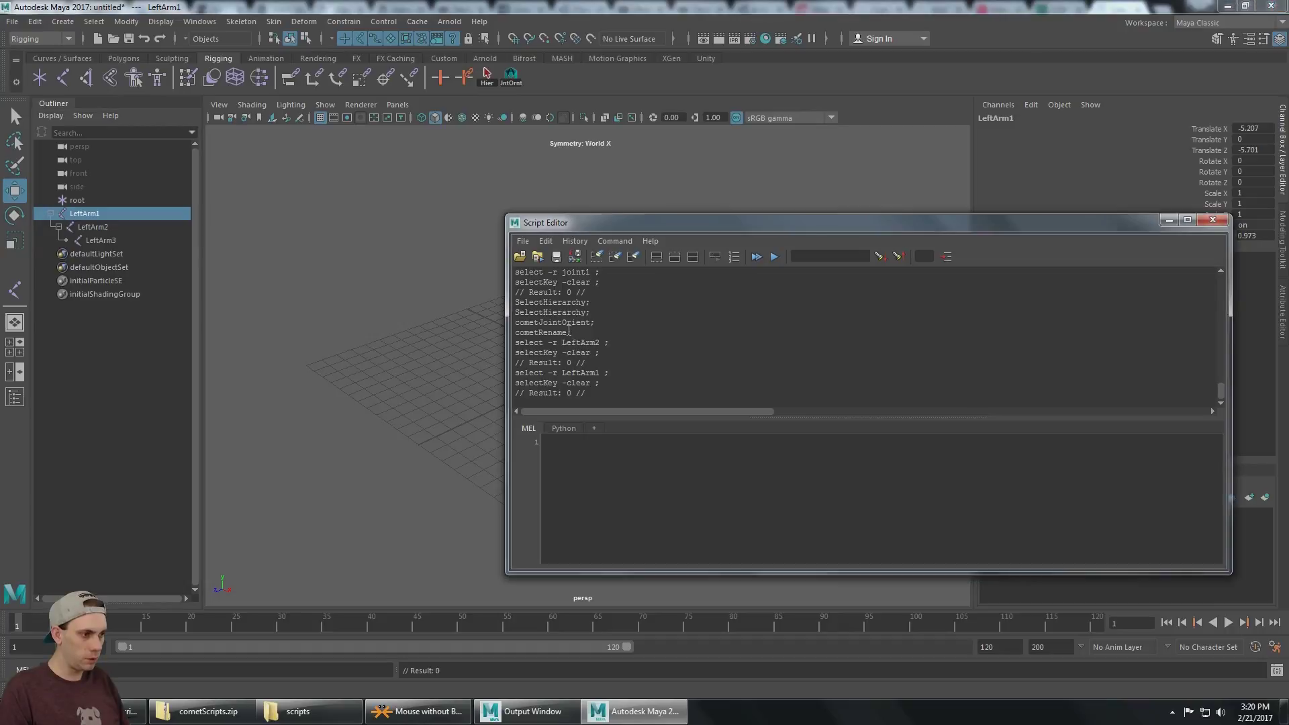
left_click_drag(572, 332, 517, 333)
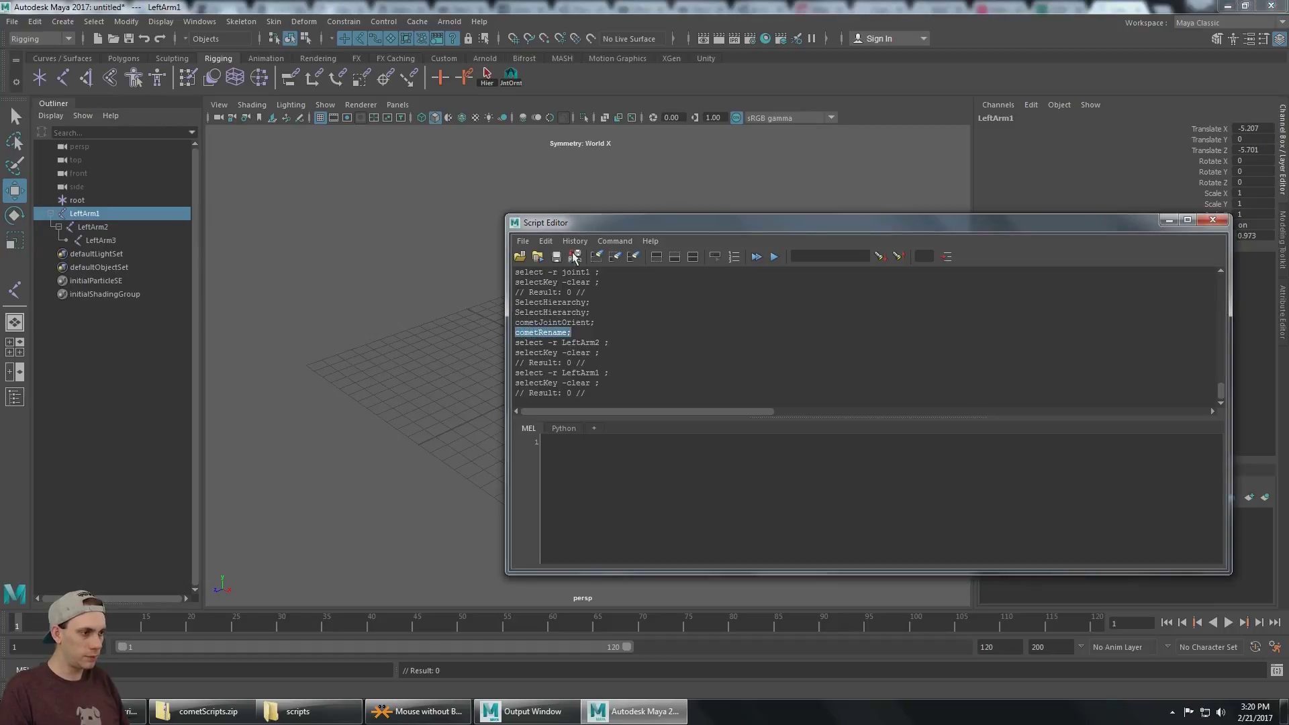
left_click(575, 256)
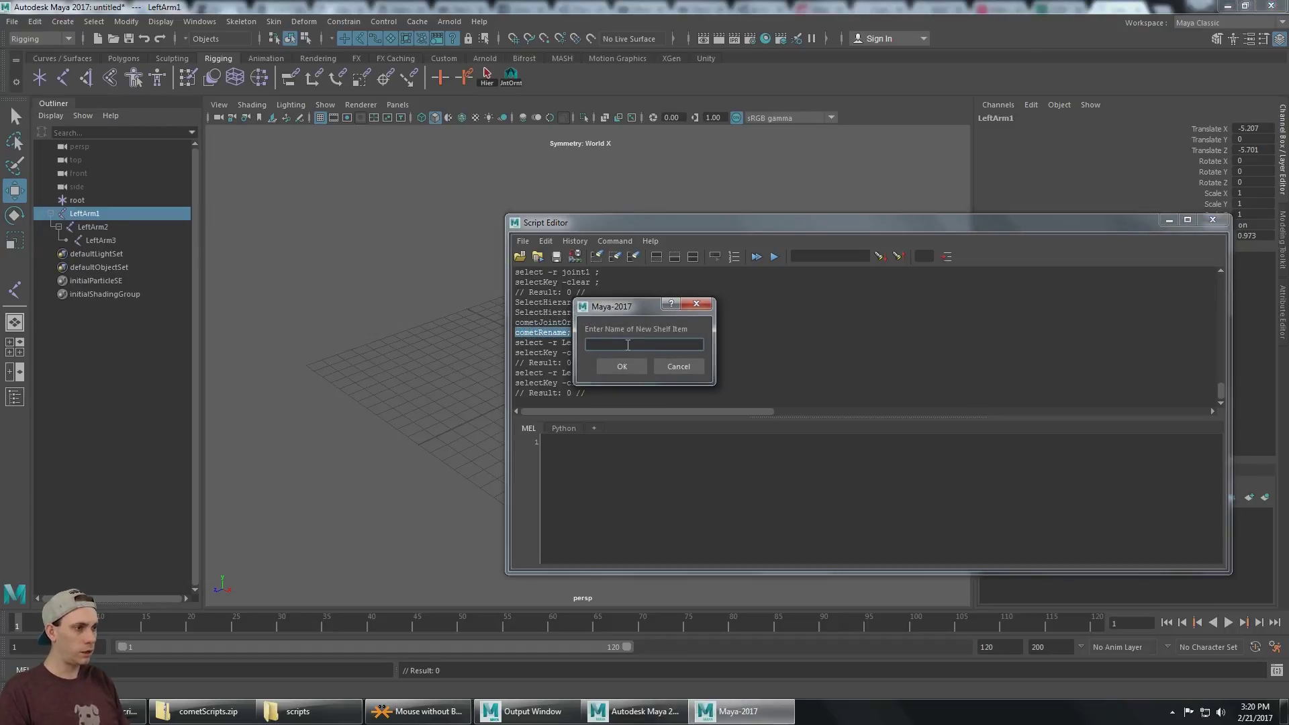
type("Rename")
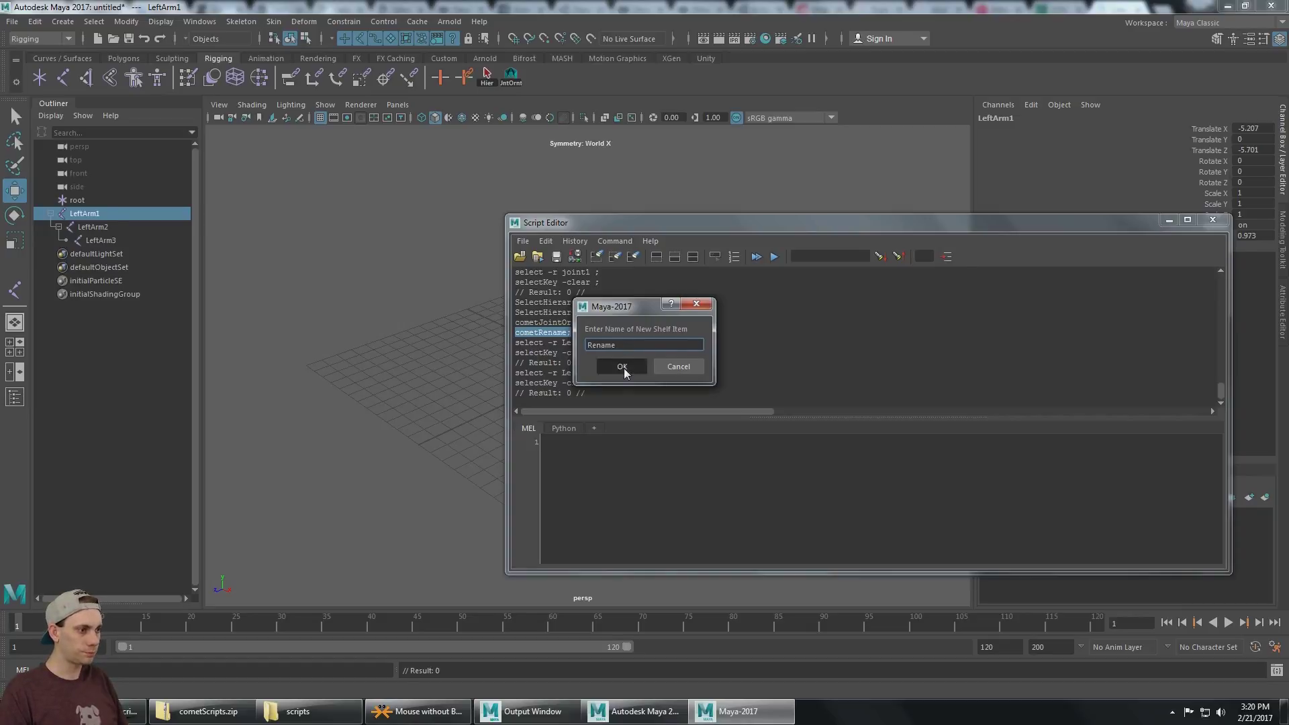
left_click(623, 368)
left_click(662, 364)
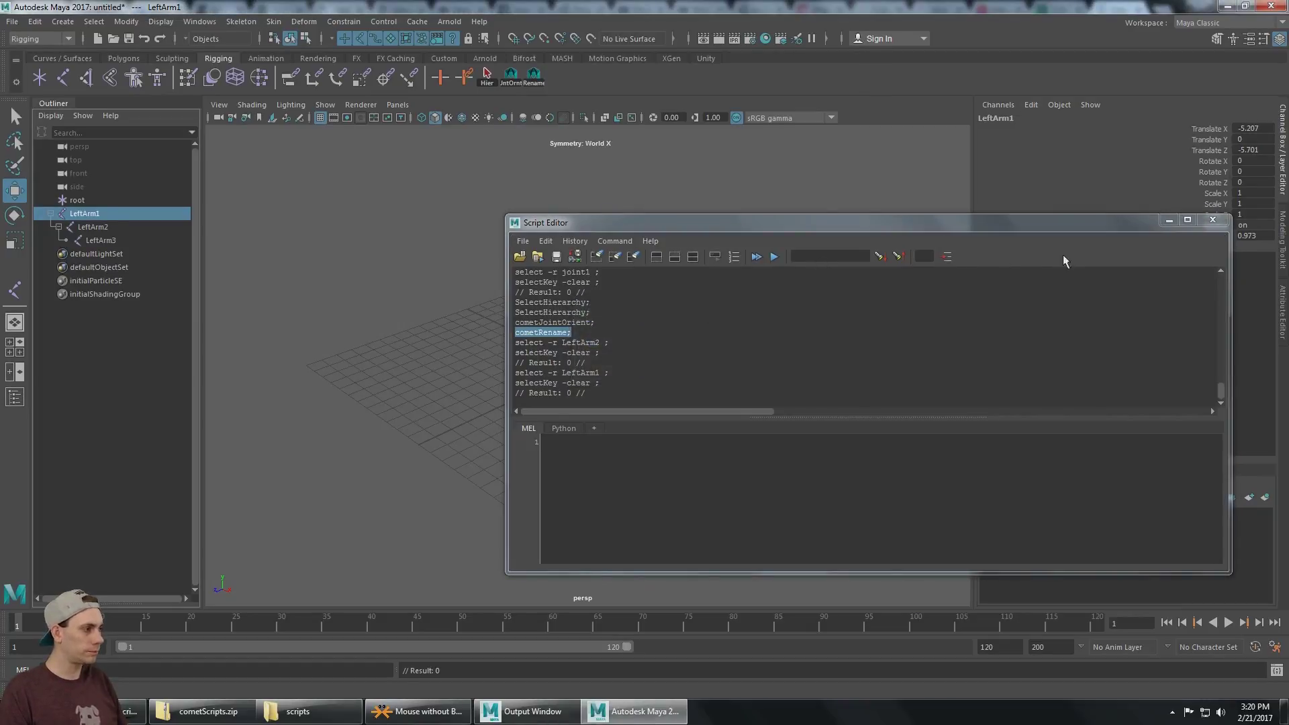
Close the Script Editor, select the LeftArm hierarchy with Hier, and test the JntOrnt and Rename buttons
left_click(1213, 220)
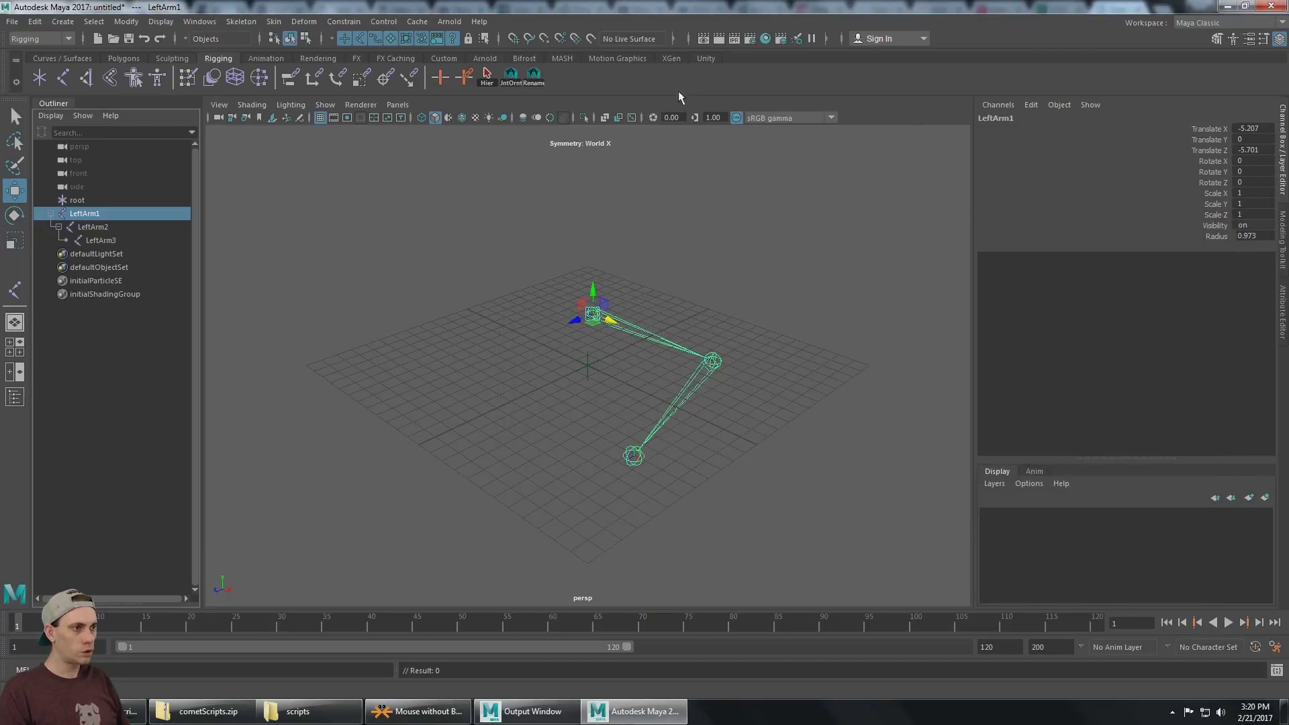
left_click(100, 240)
left_click(84, 214)
left_click(486, 75)
left_click(511, 75)
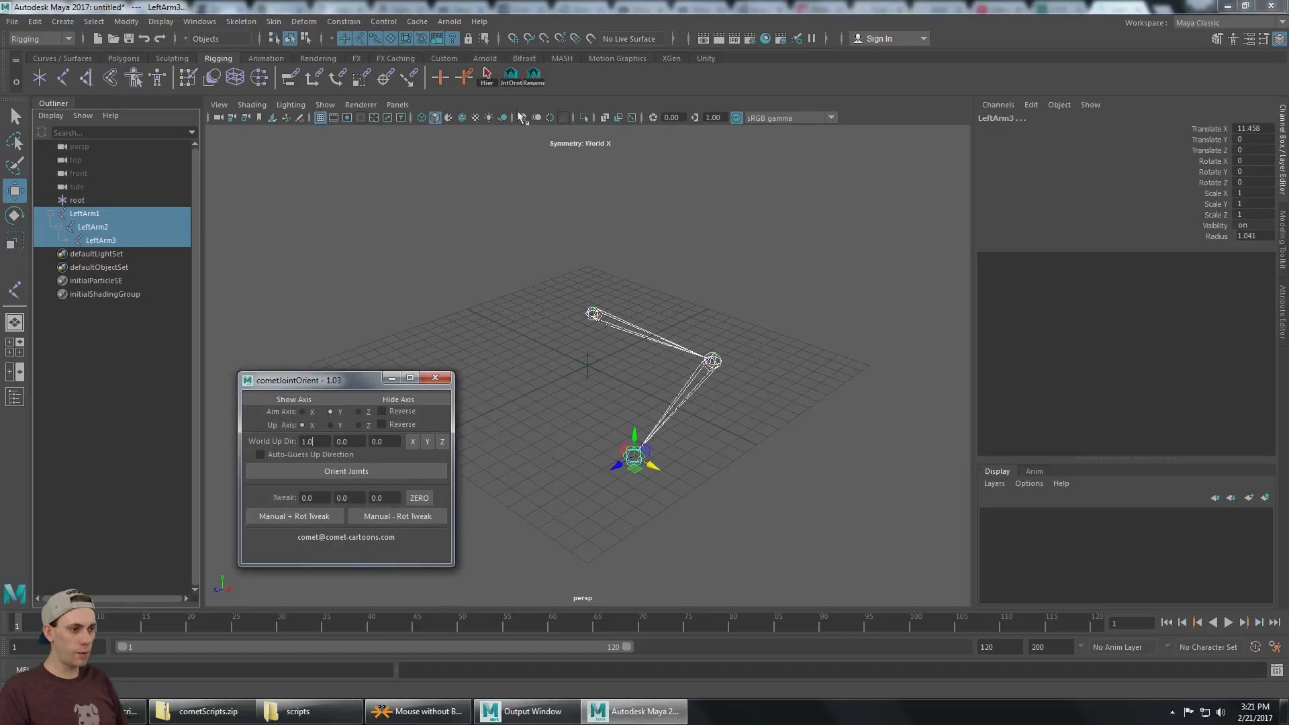
left_click(435, 378)
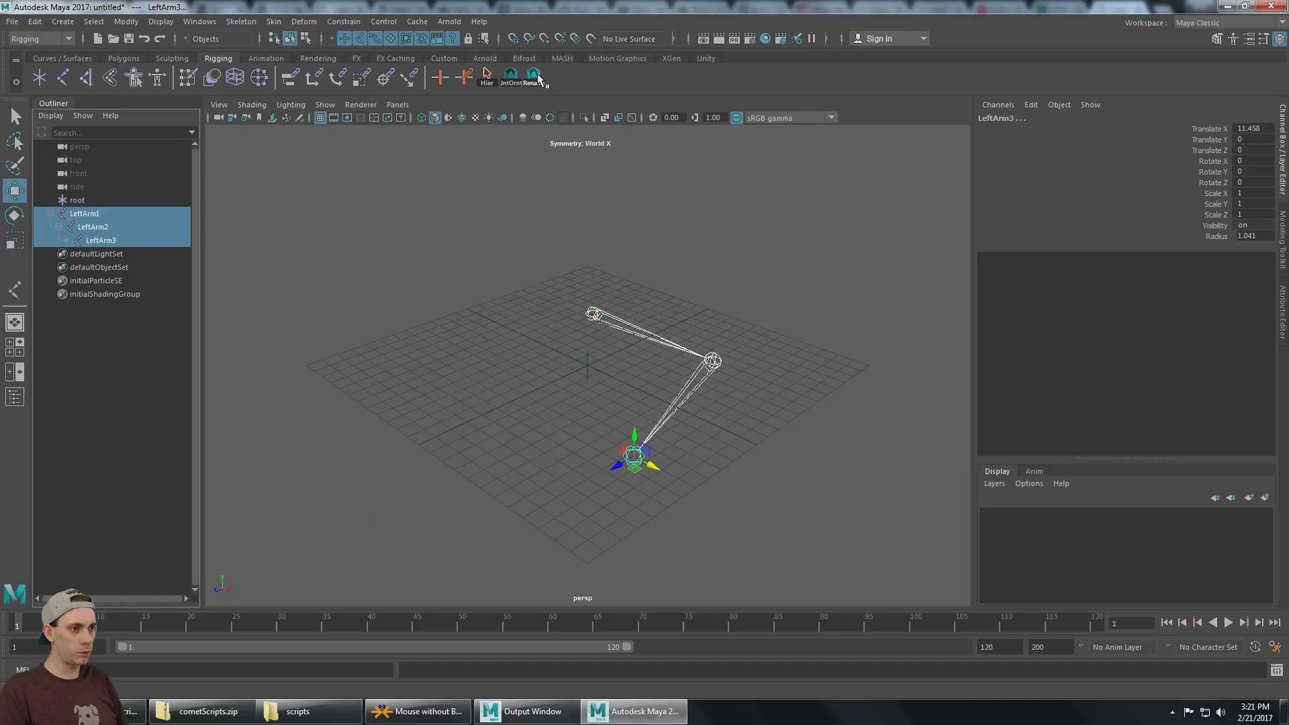
left_click(534, 75)
left_click(438, 81)
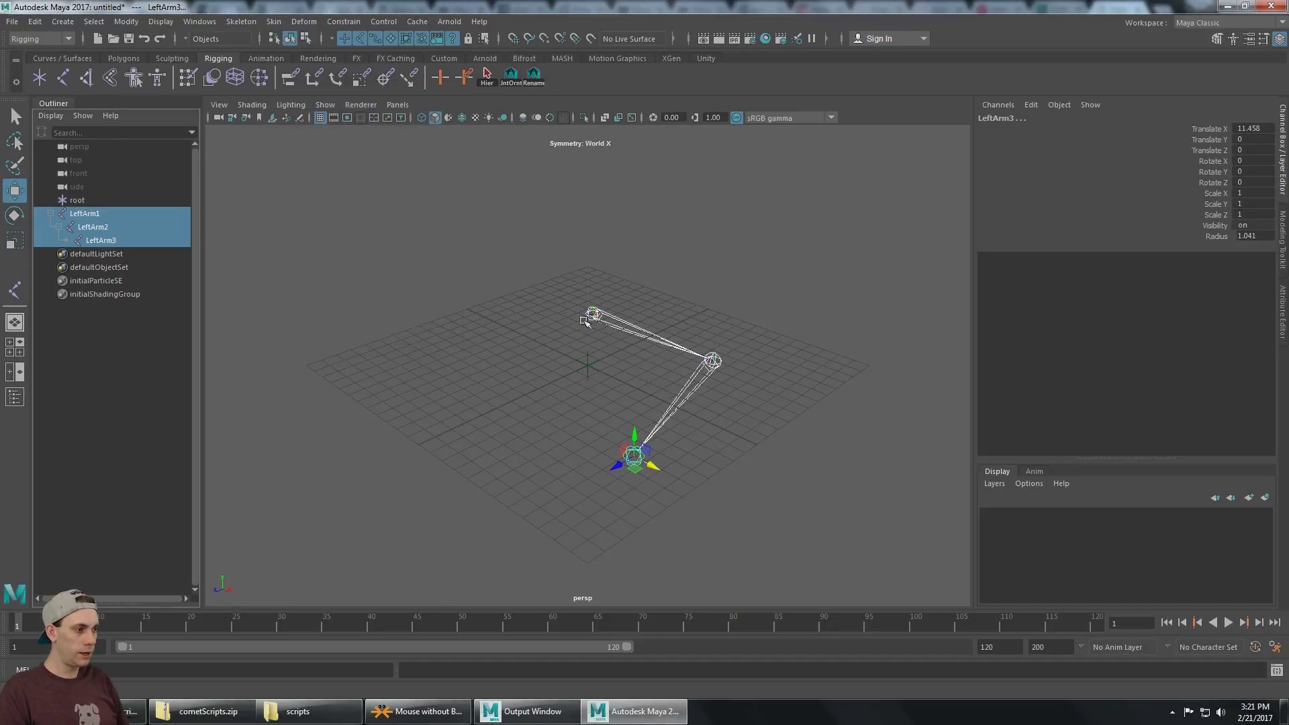
Reopen cometJointOrient and turn on Show Axis to display the joints' local rotation axes
left_click_drag(591, 313, 665, 335, "alt")
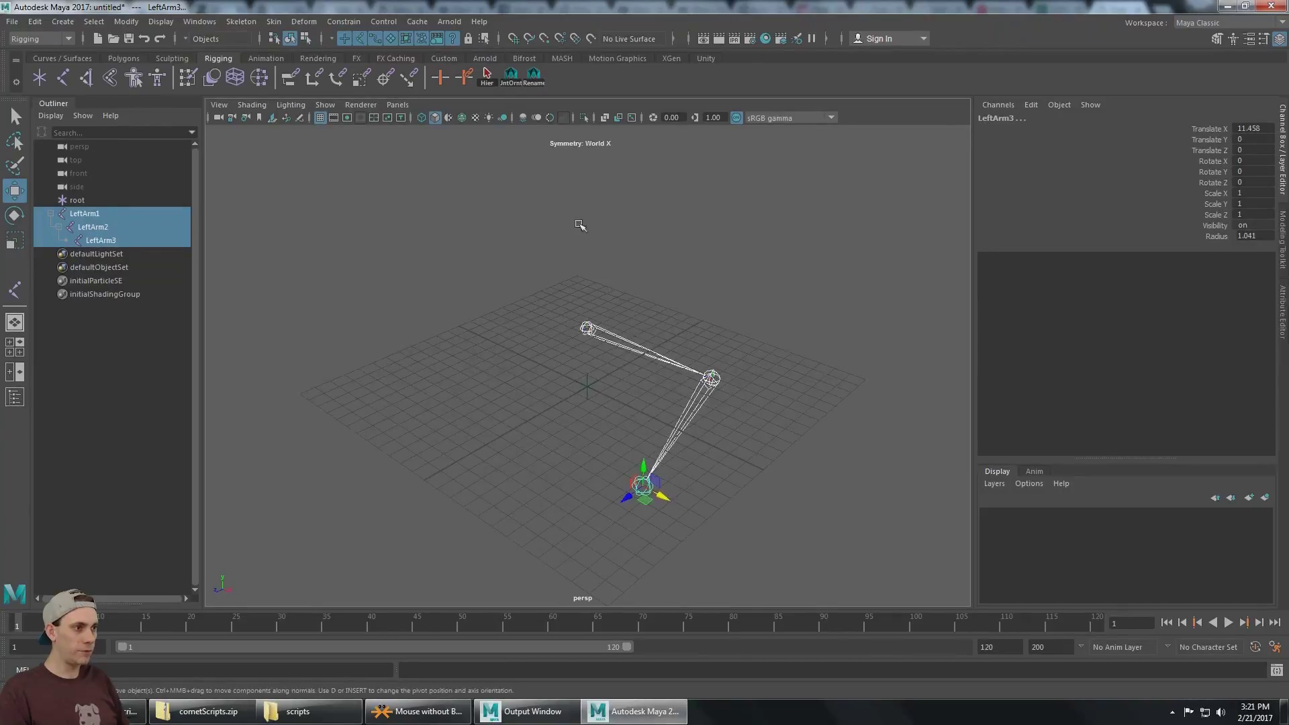
left_click(518, 84)
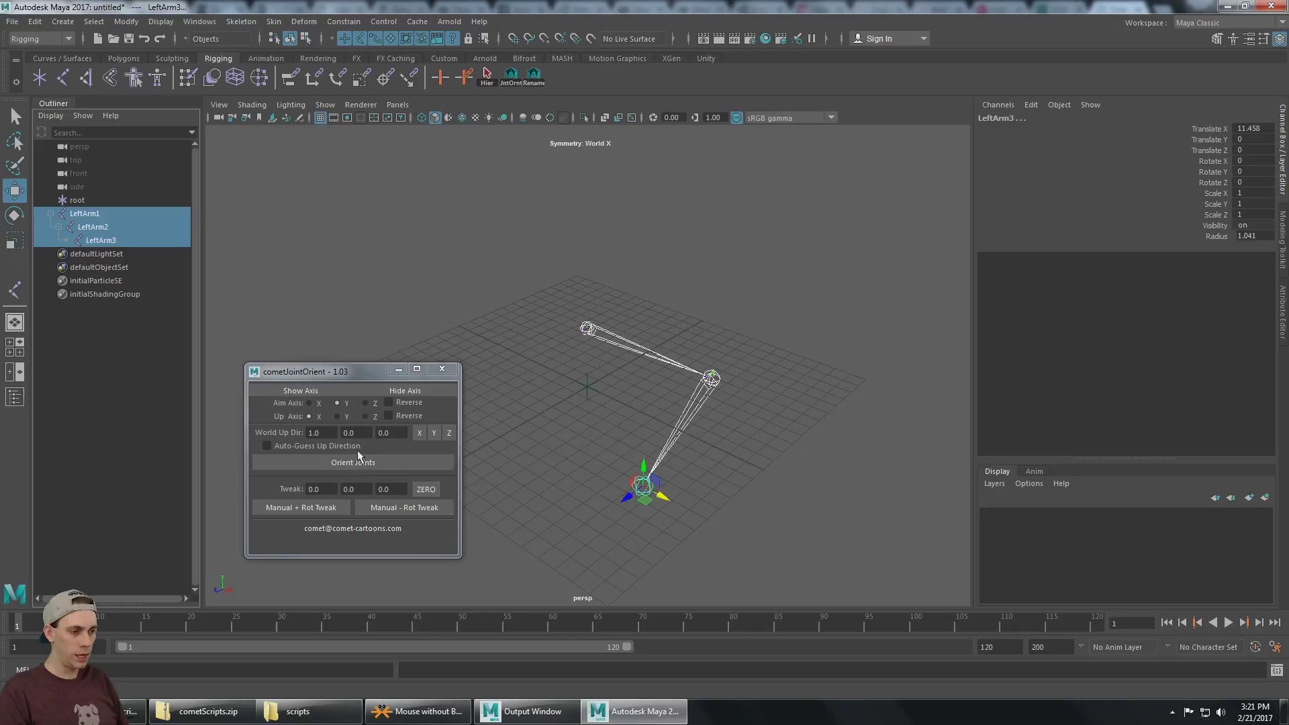
left_click(300, 391)
left_click_drag(582, 399, 719, 360, "alt")
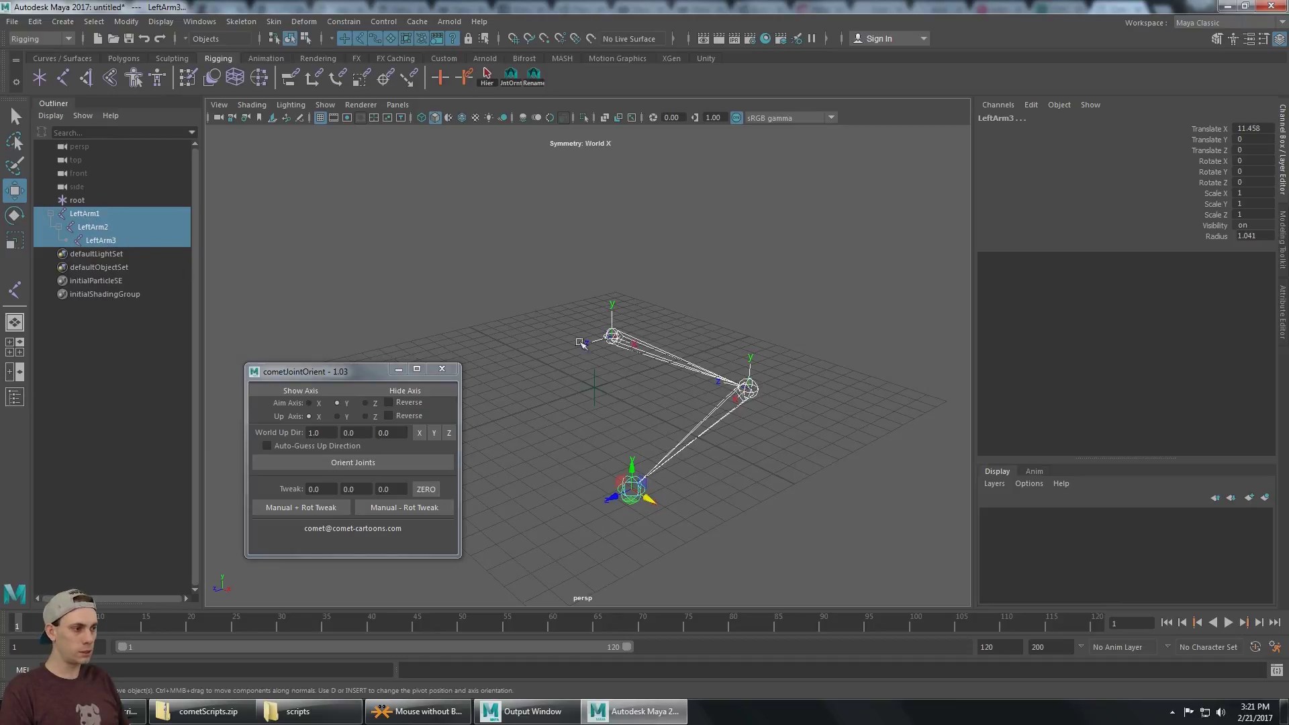
Check each of LeftArm1–LeftArm3 in the Outliner, then close the cometJointOrient window
left_click(90, 214)
left_click(97, 227)
left_click(101, 239)
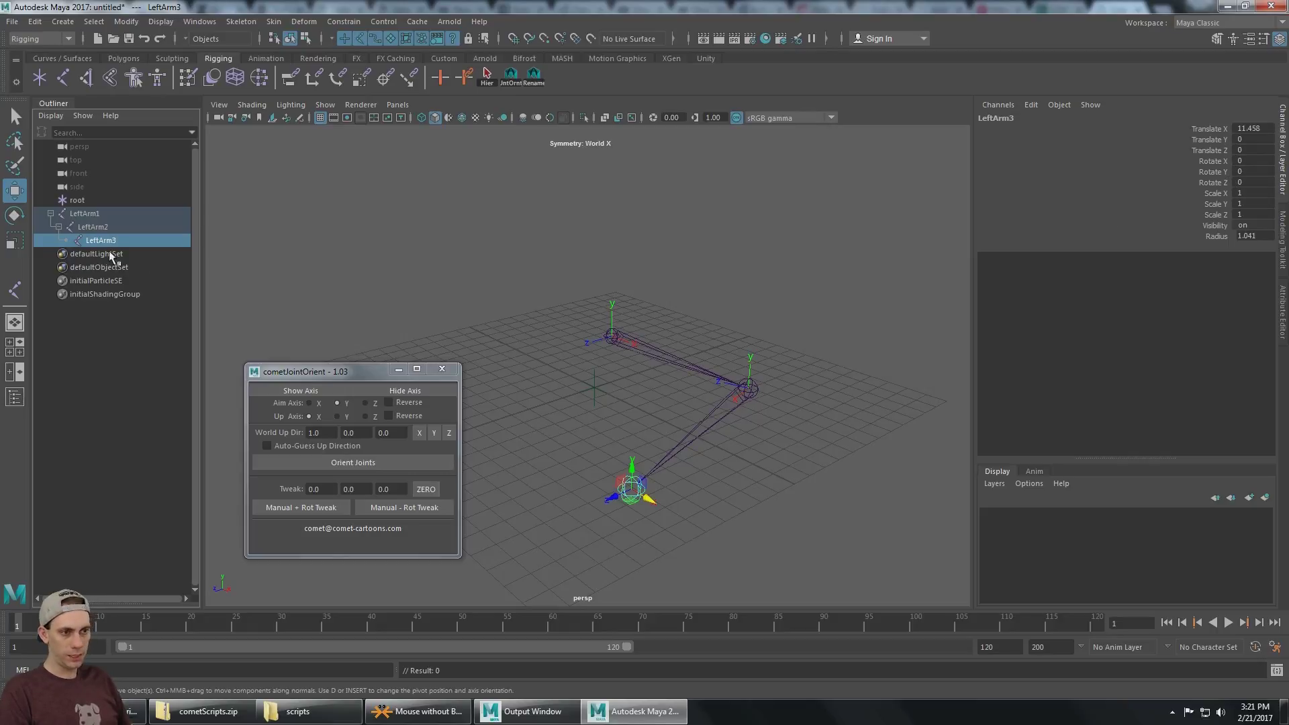
left_click(97, 227)
left_click(91, 214)
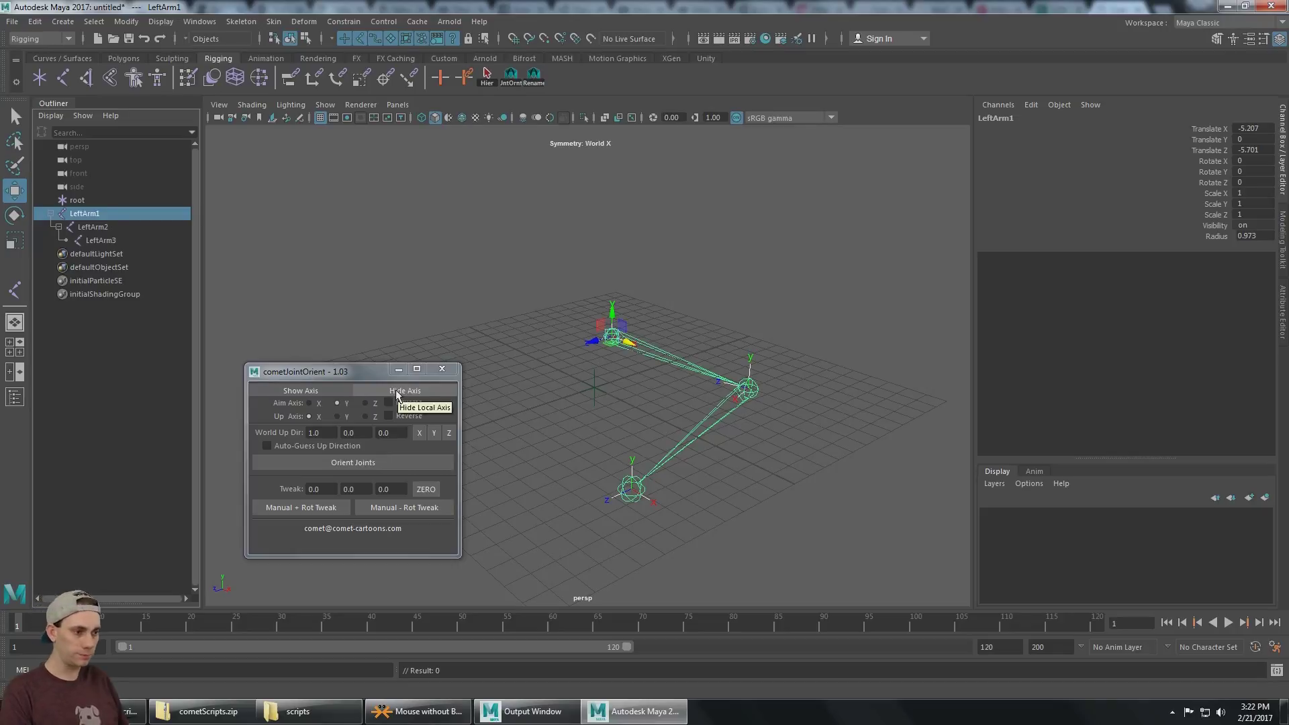
left_click(442, 369)
Parent LeftArm1 under the root locator in the Outliner and expand the chain down to LeftArm3
left_click_drag(701, 345, 621, 316, "alt")
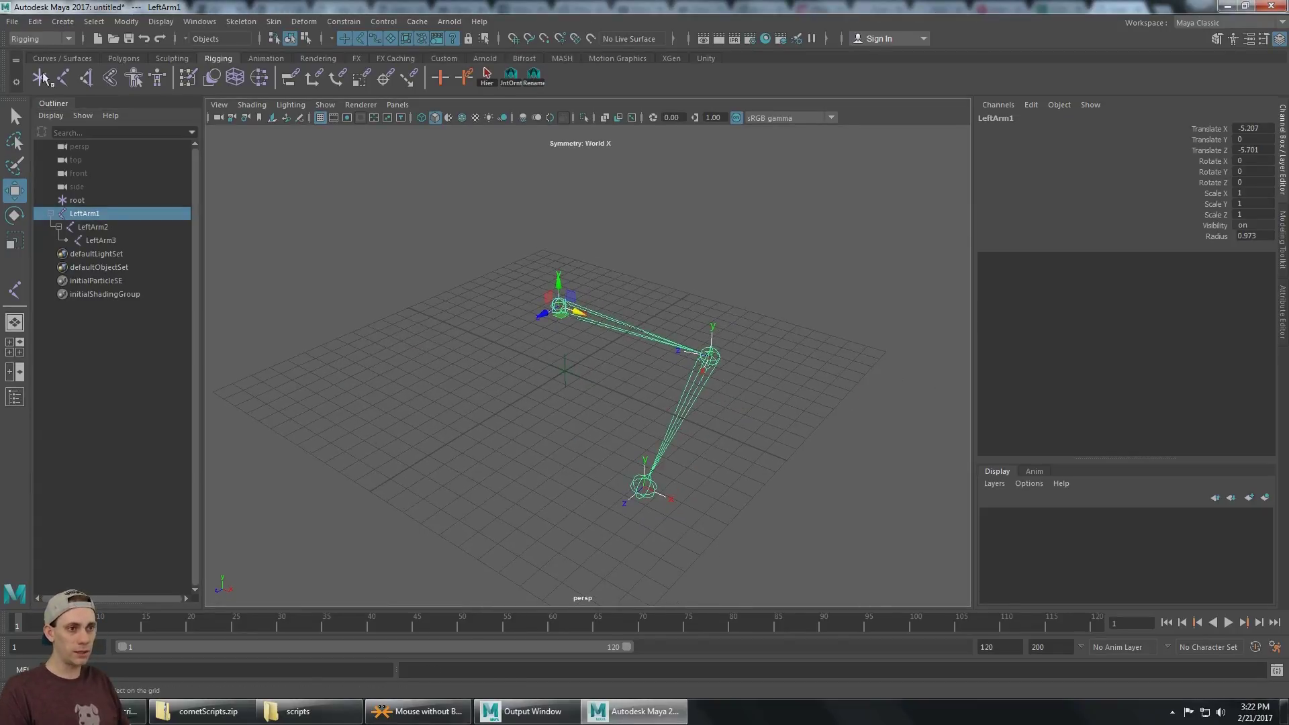
left_click(79, 202)
left_click(86, 214)
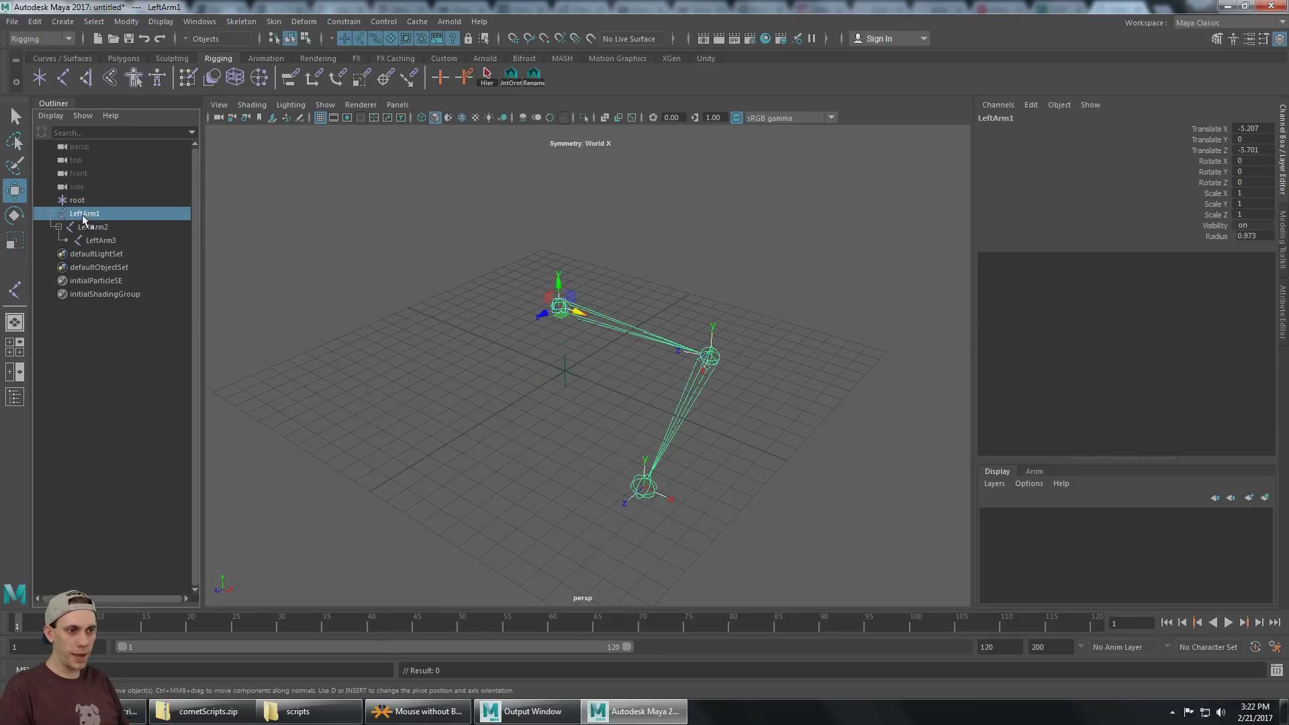
mouse_move(81, 213)
middle_mouse_down()
mouse_move(93, 214)
mouse_move(77, 201)
middle_mouse_up()
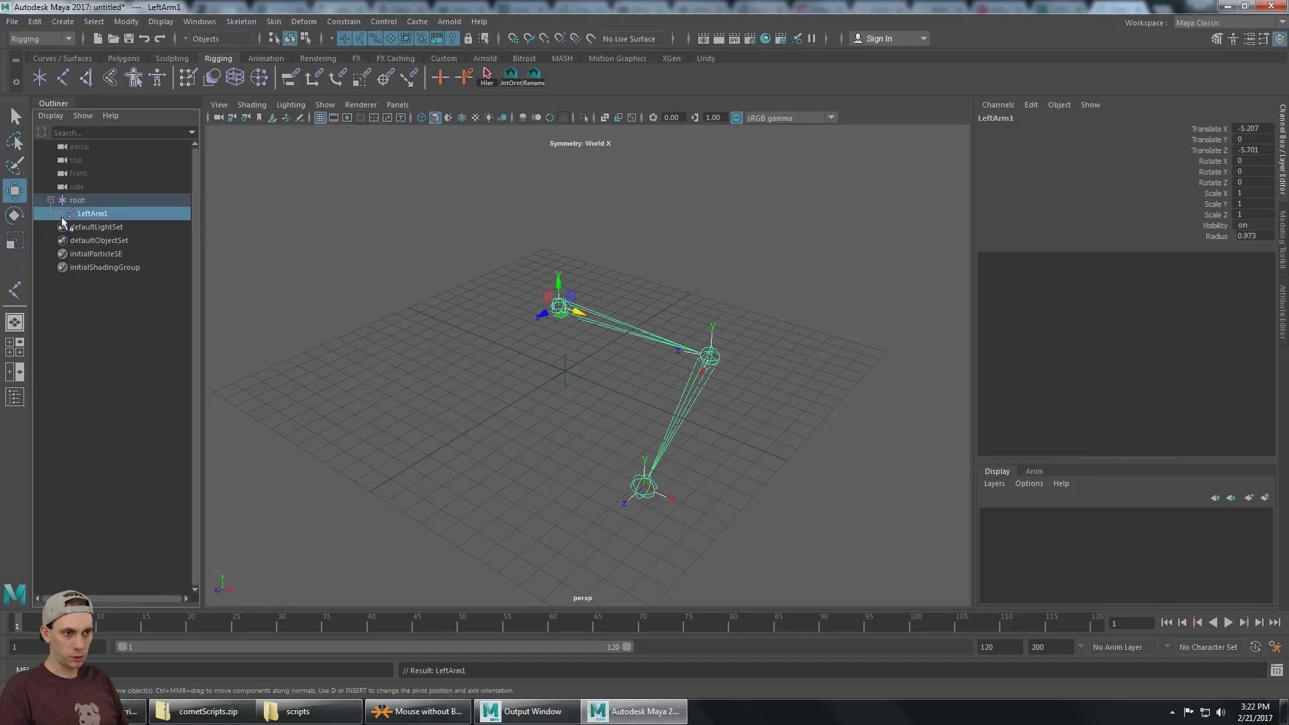
left_click(58, 214)
left_click(67, 227)
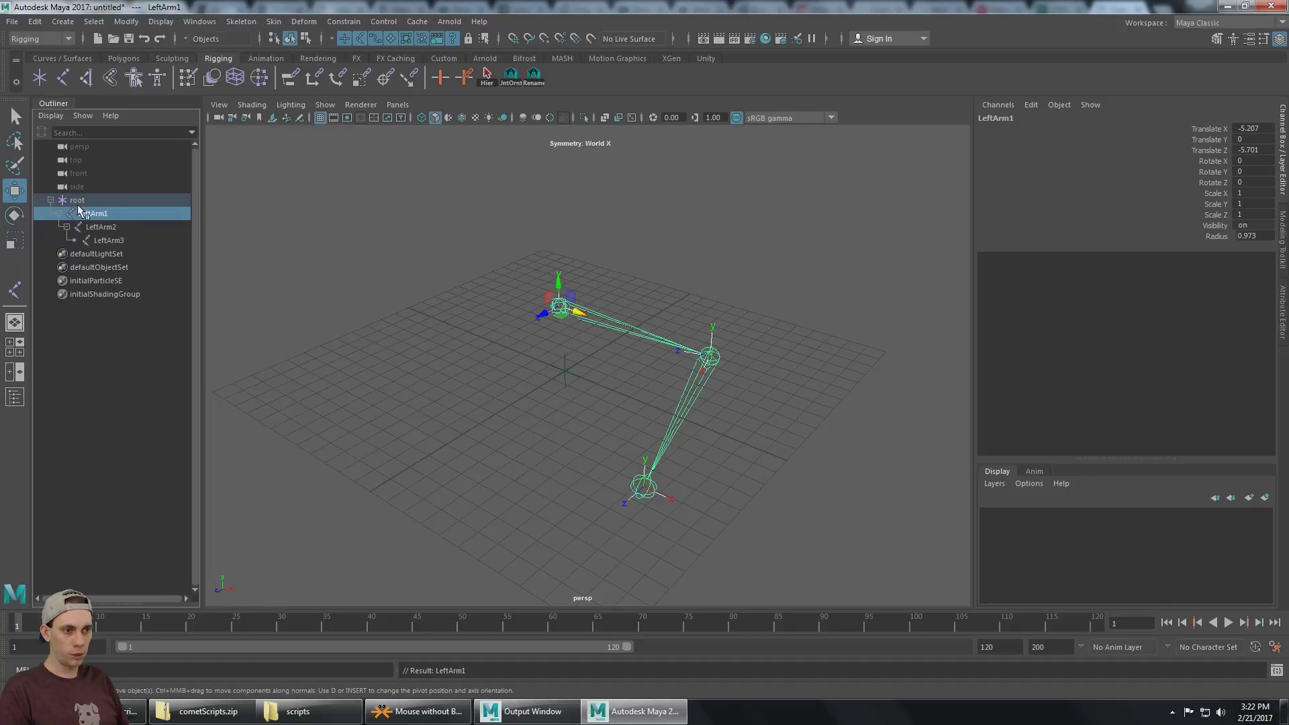
left_click(78, 201)
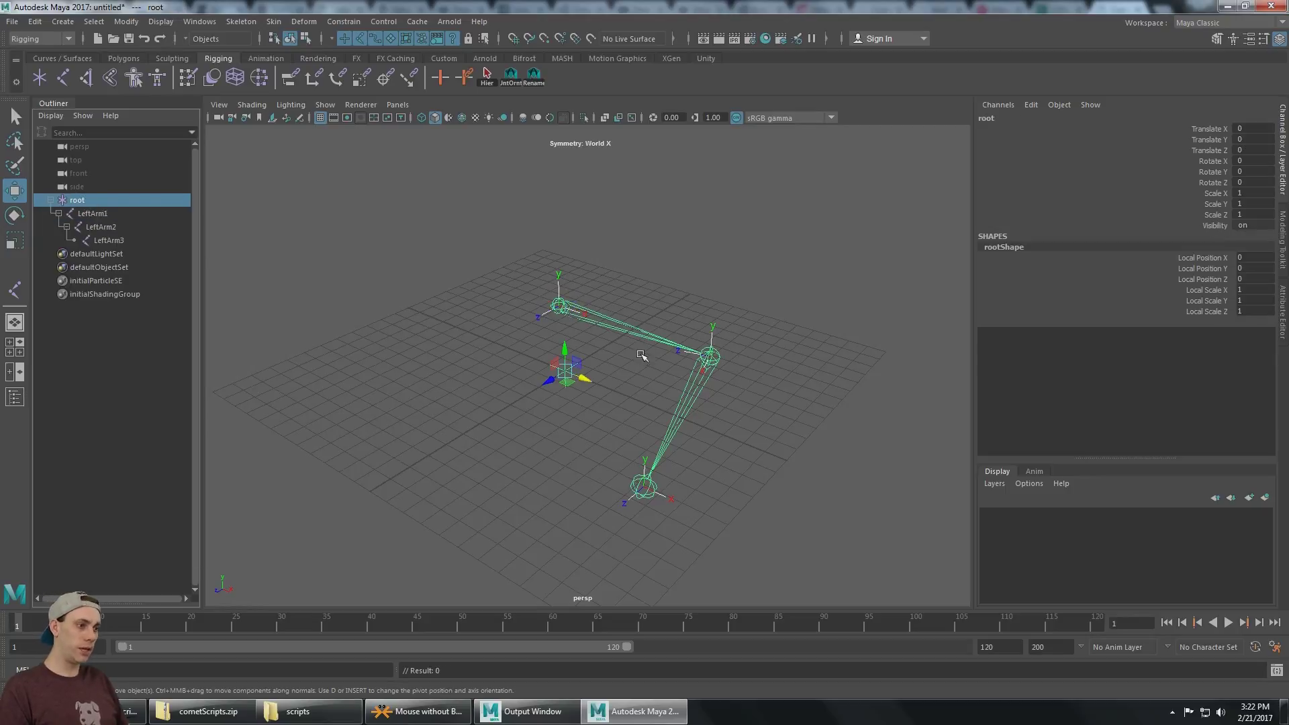
Select root and LeftArm1–LeftArm3 in turn while orbiting to check the parented chain
left_click_drag(634, 357, 572, 354, "alt")
left_click(147, 213)
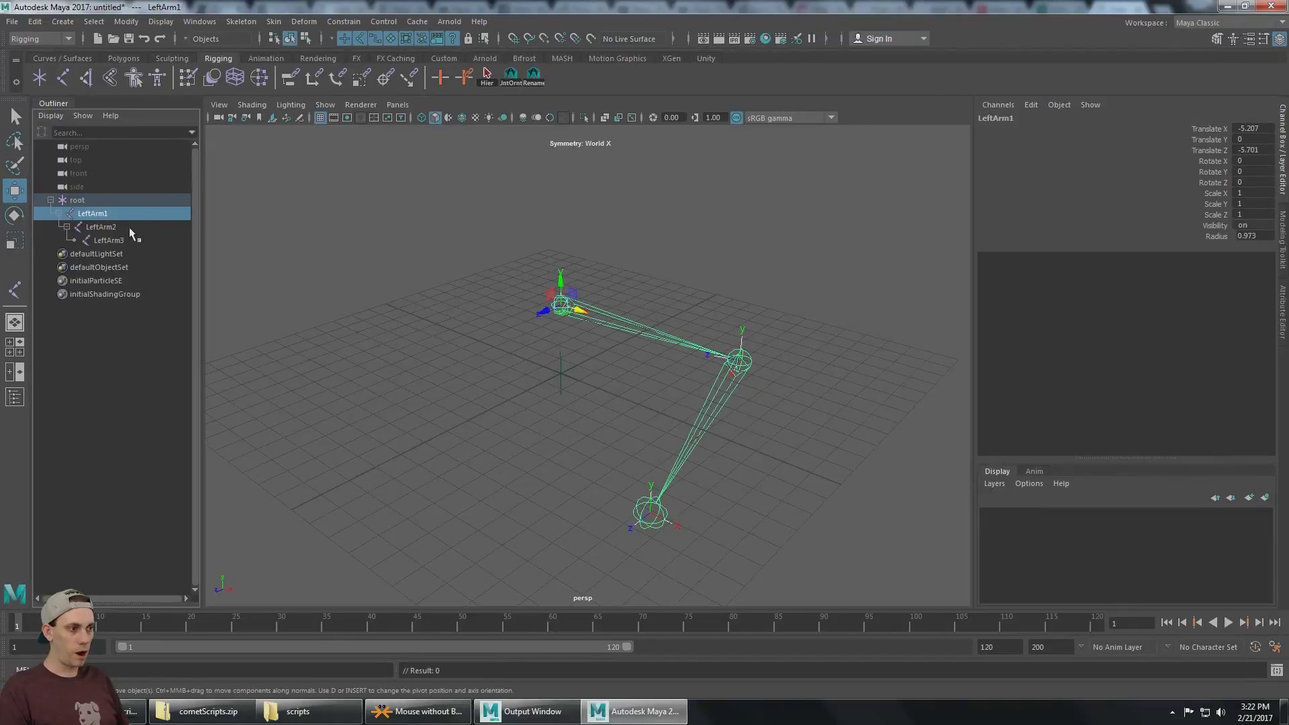
left_click(123, 227)
left_click(121, 240)
left_click(109, 202)
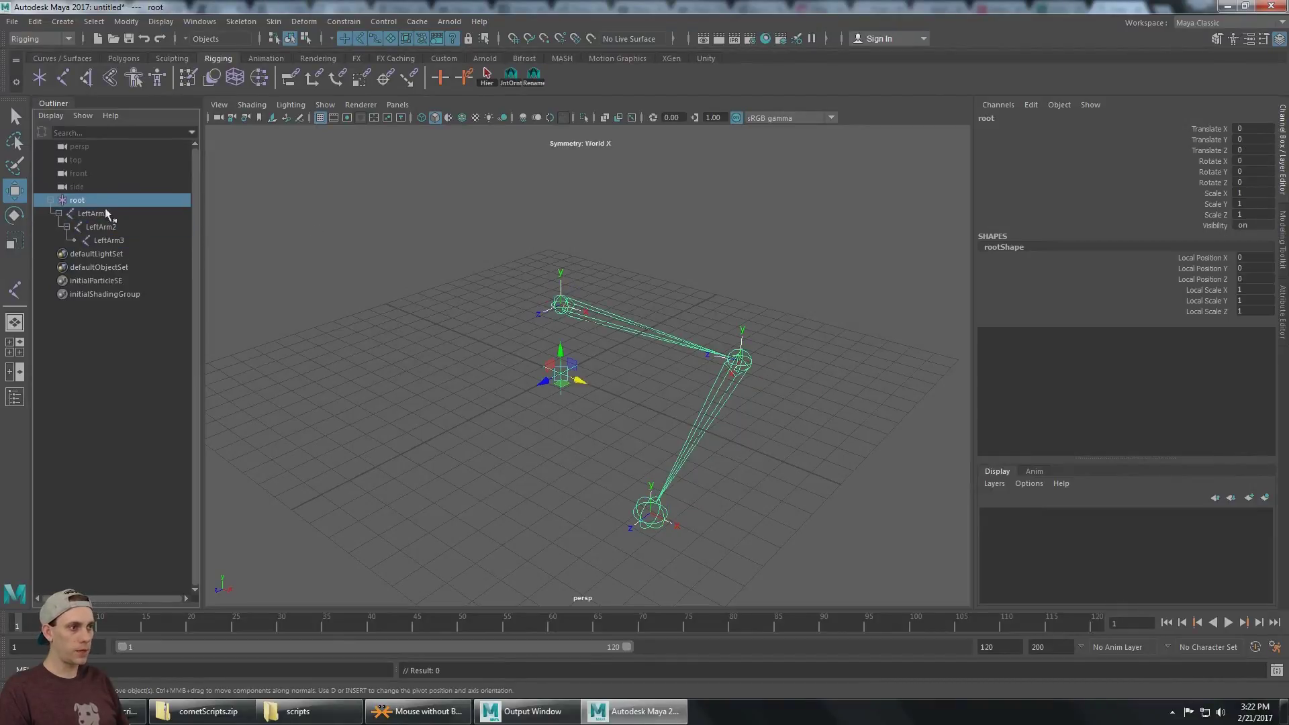
left_click(108, 211)
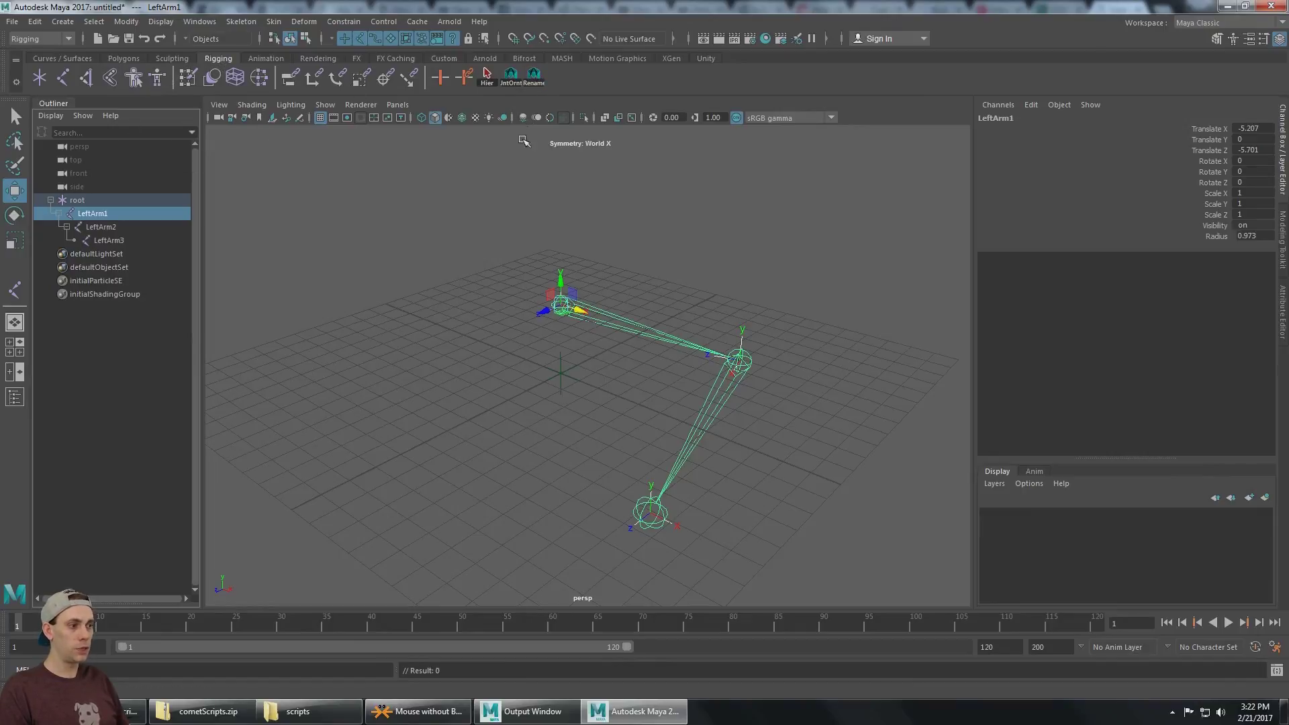
left_click_drag(559, 253, 616, 353, "alt")
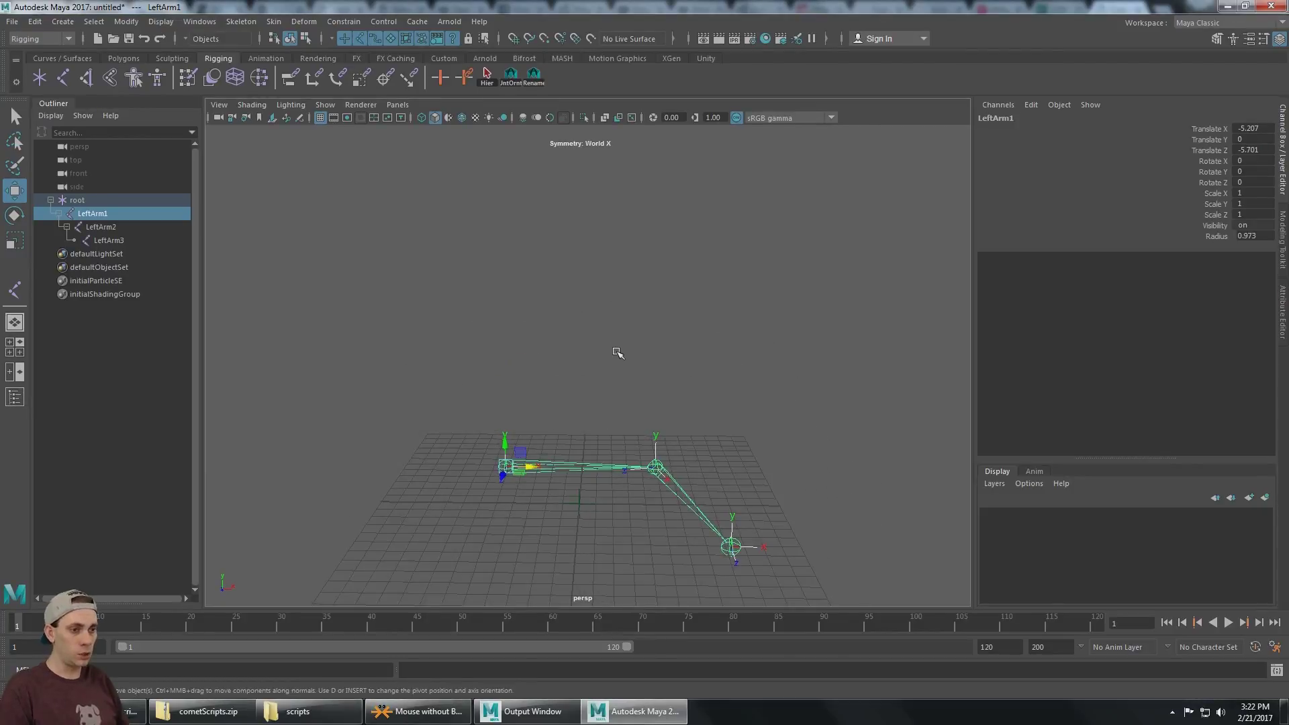